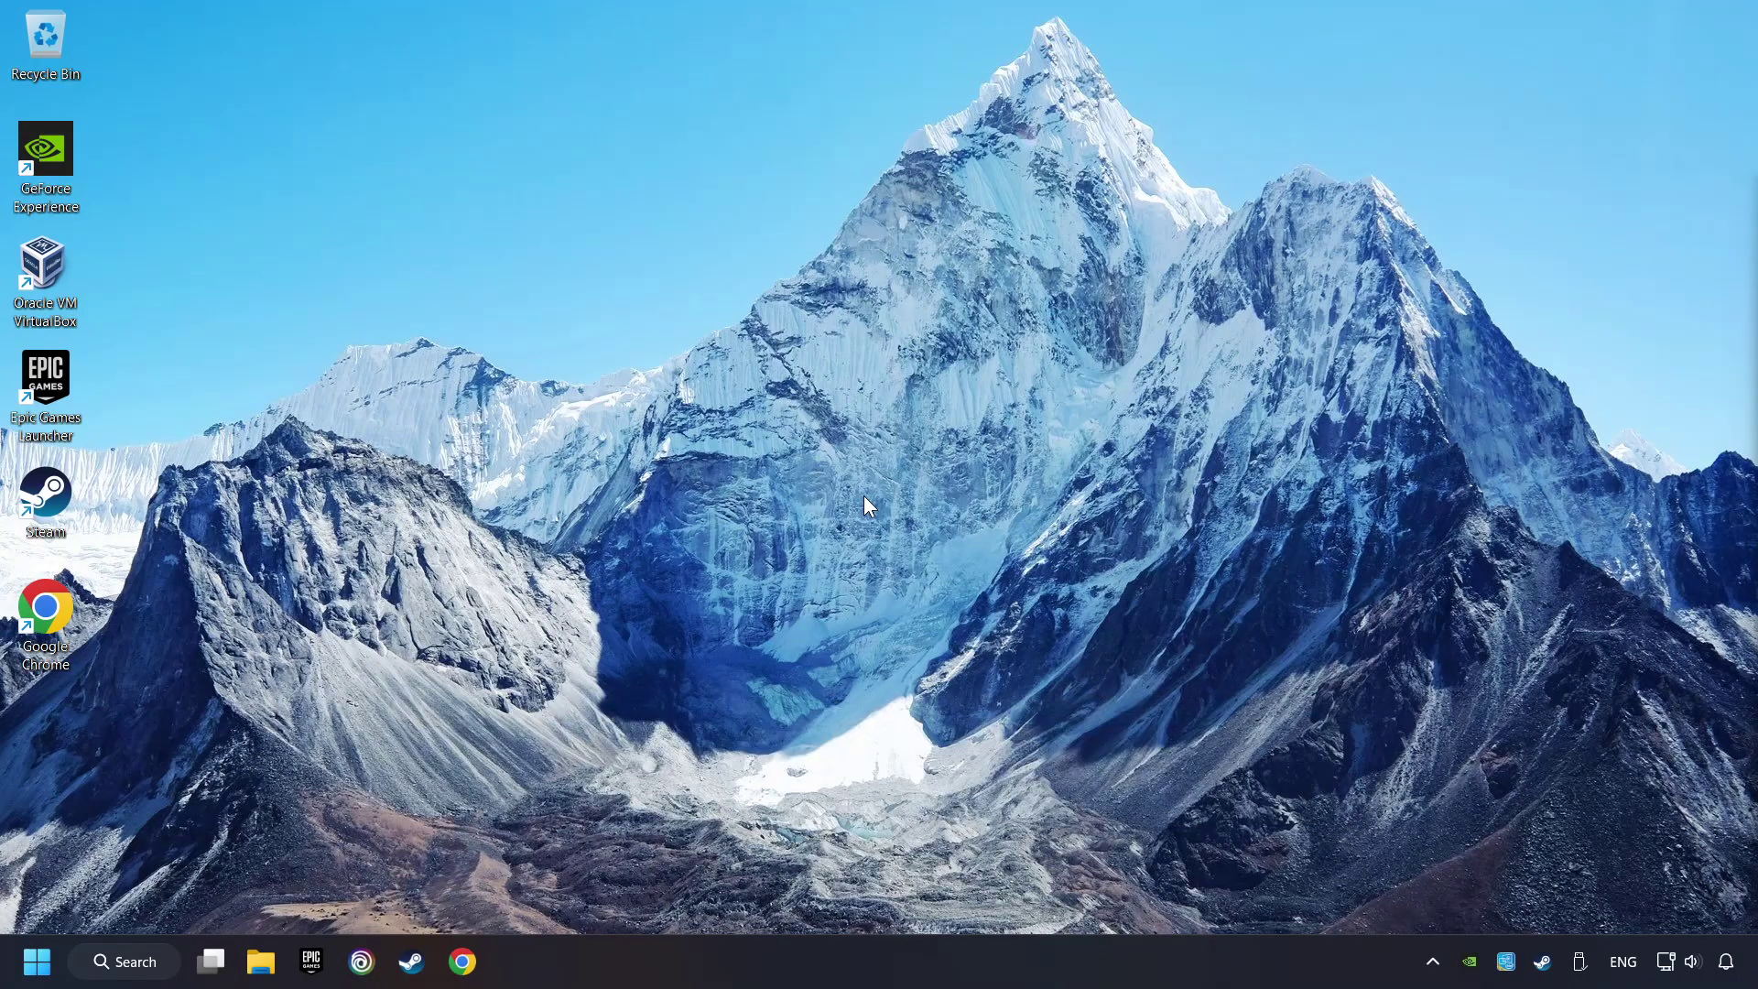
Search Windows for 'device manager' and launch Device Manager from the results.
click(130, 961)
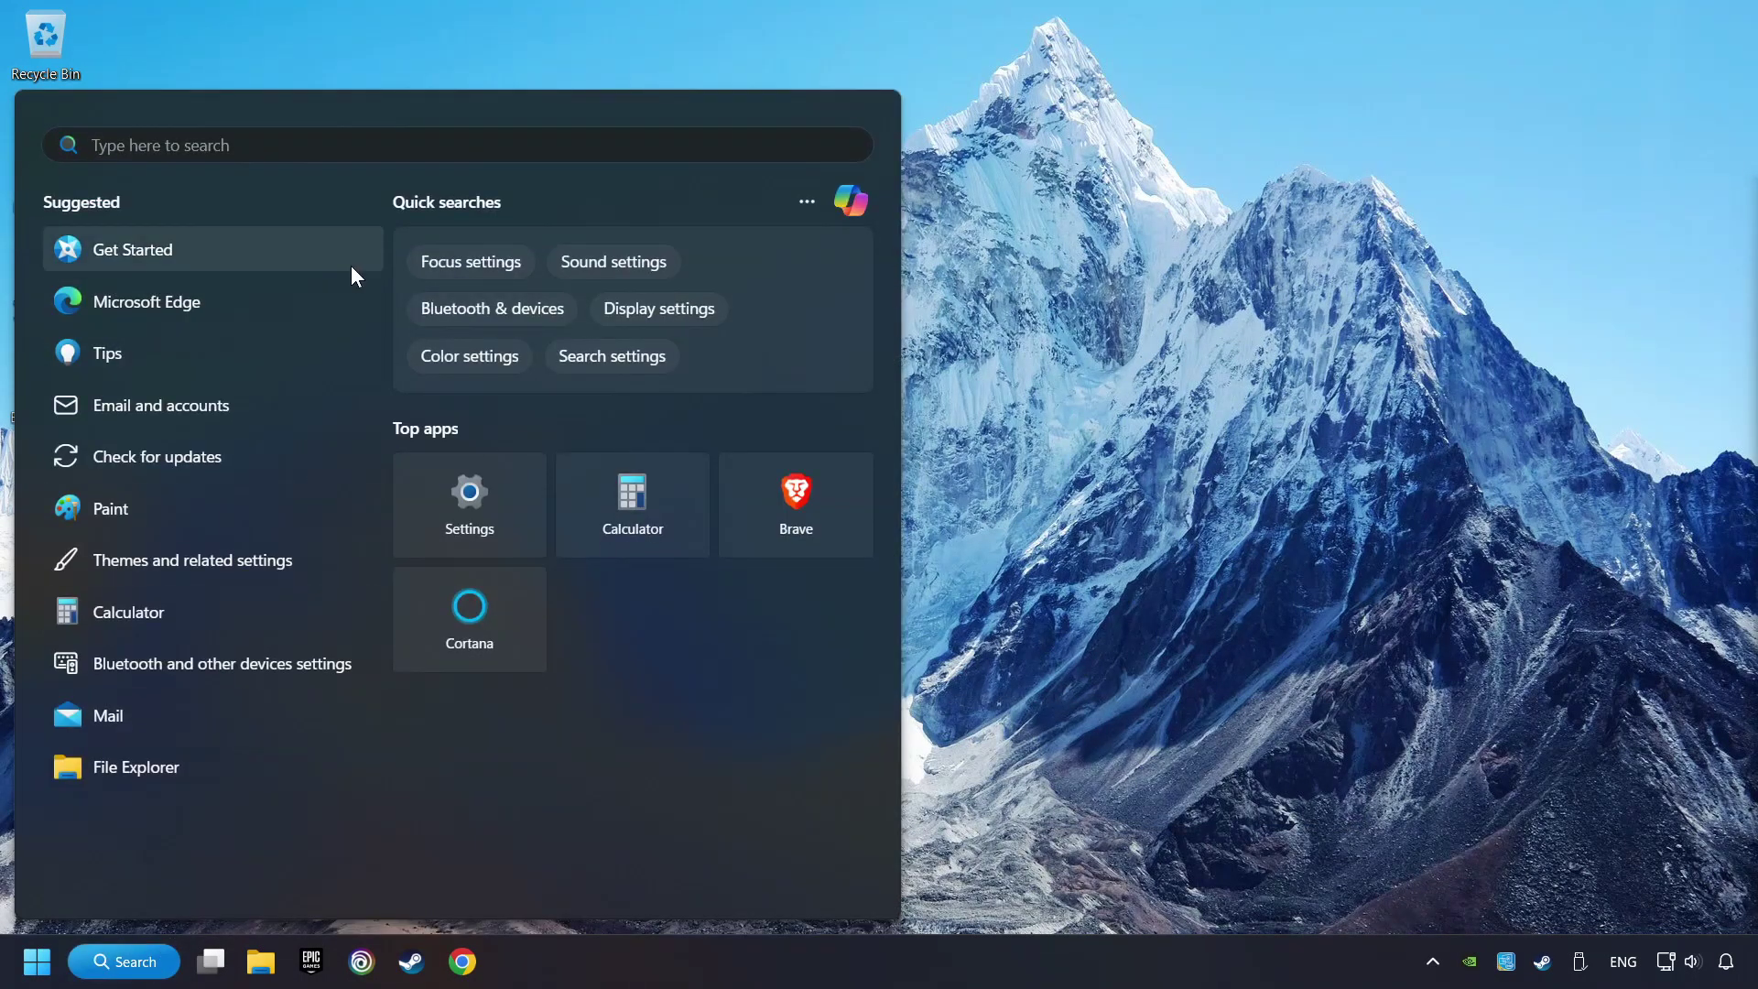
text(device manager)
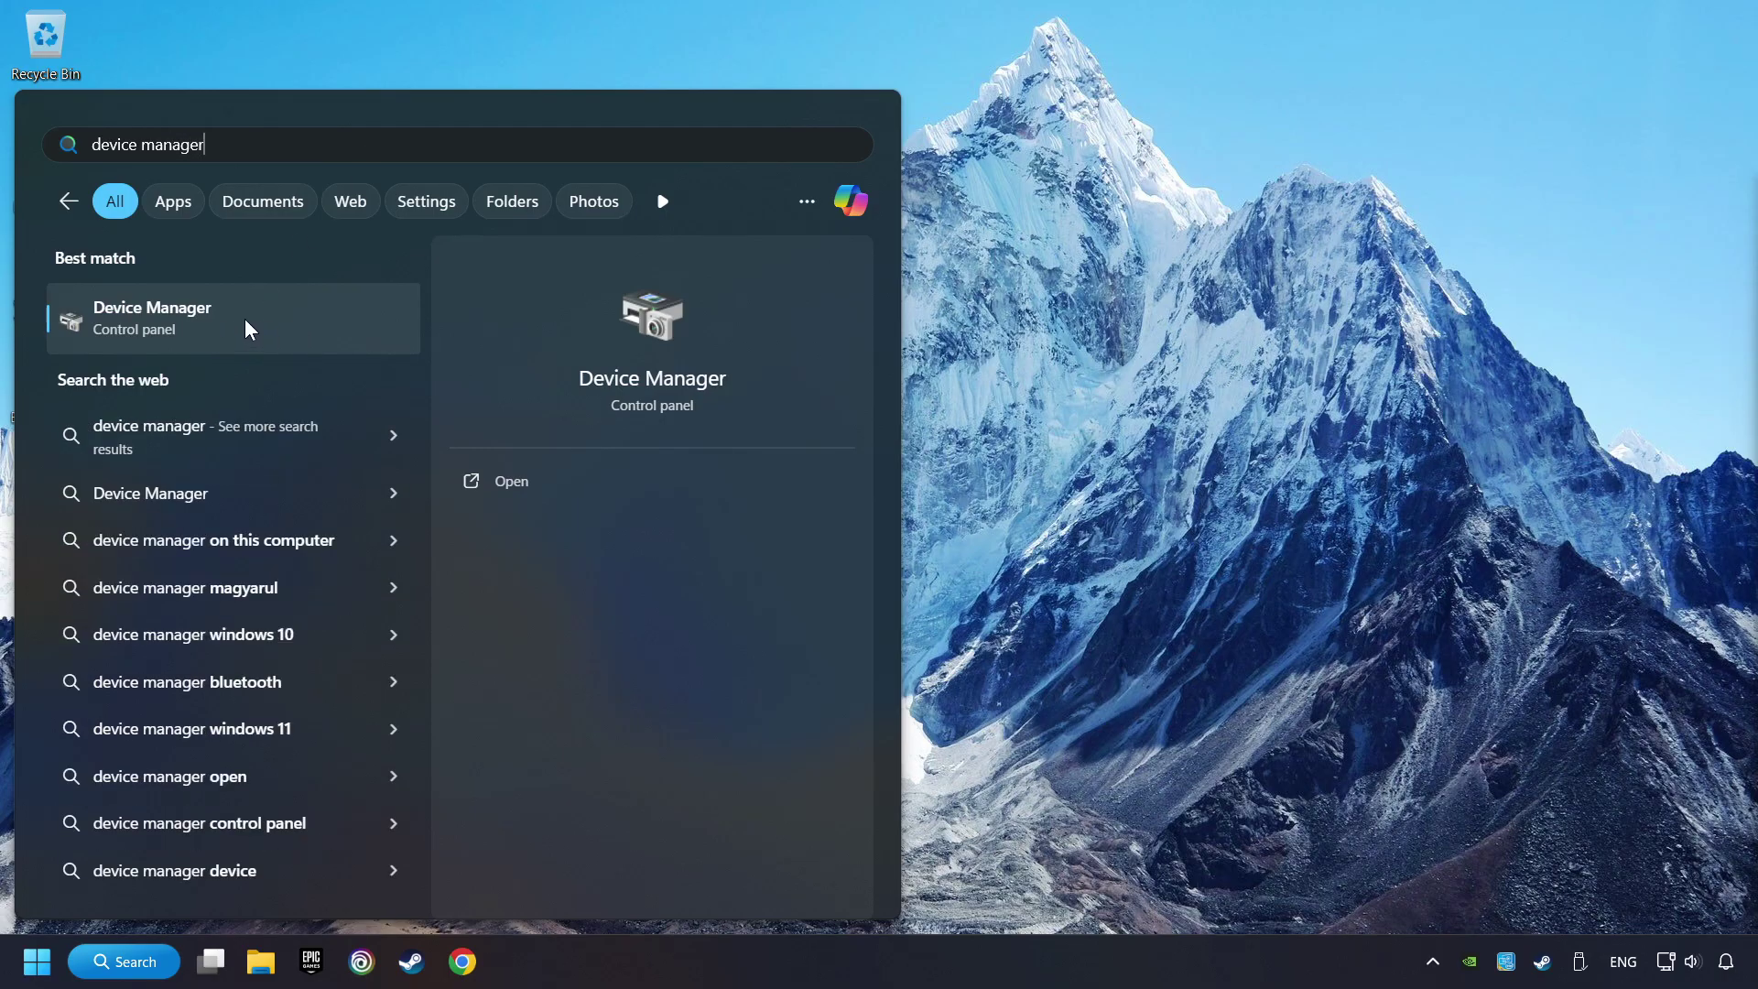
click(359, 321)
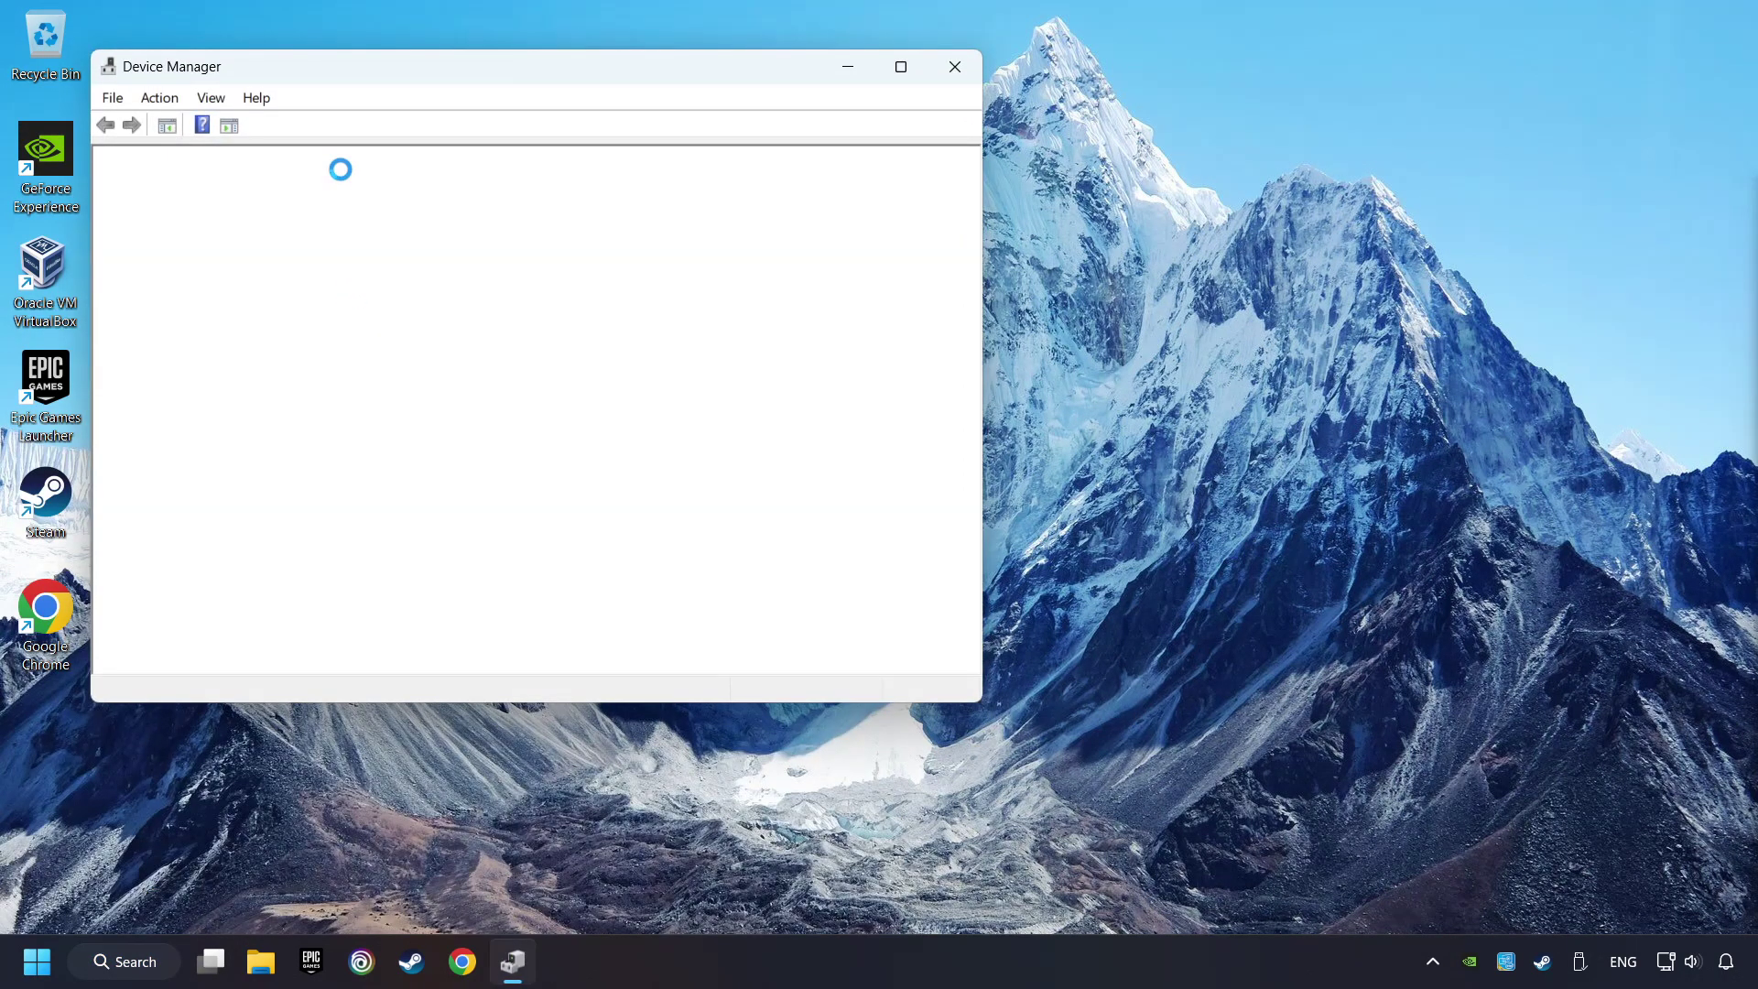
Run an automatic driver search for the NVIDIA GeForce GTX 1050 Ti, confirming the best driver is installed.
drag(344, 70, 667, 167)
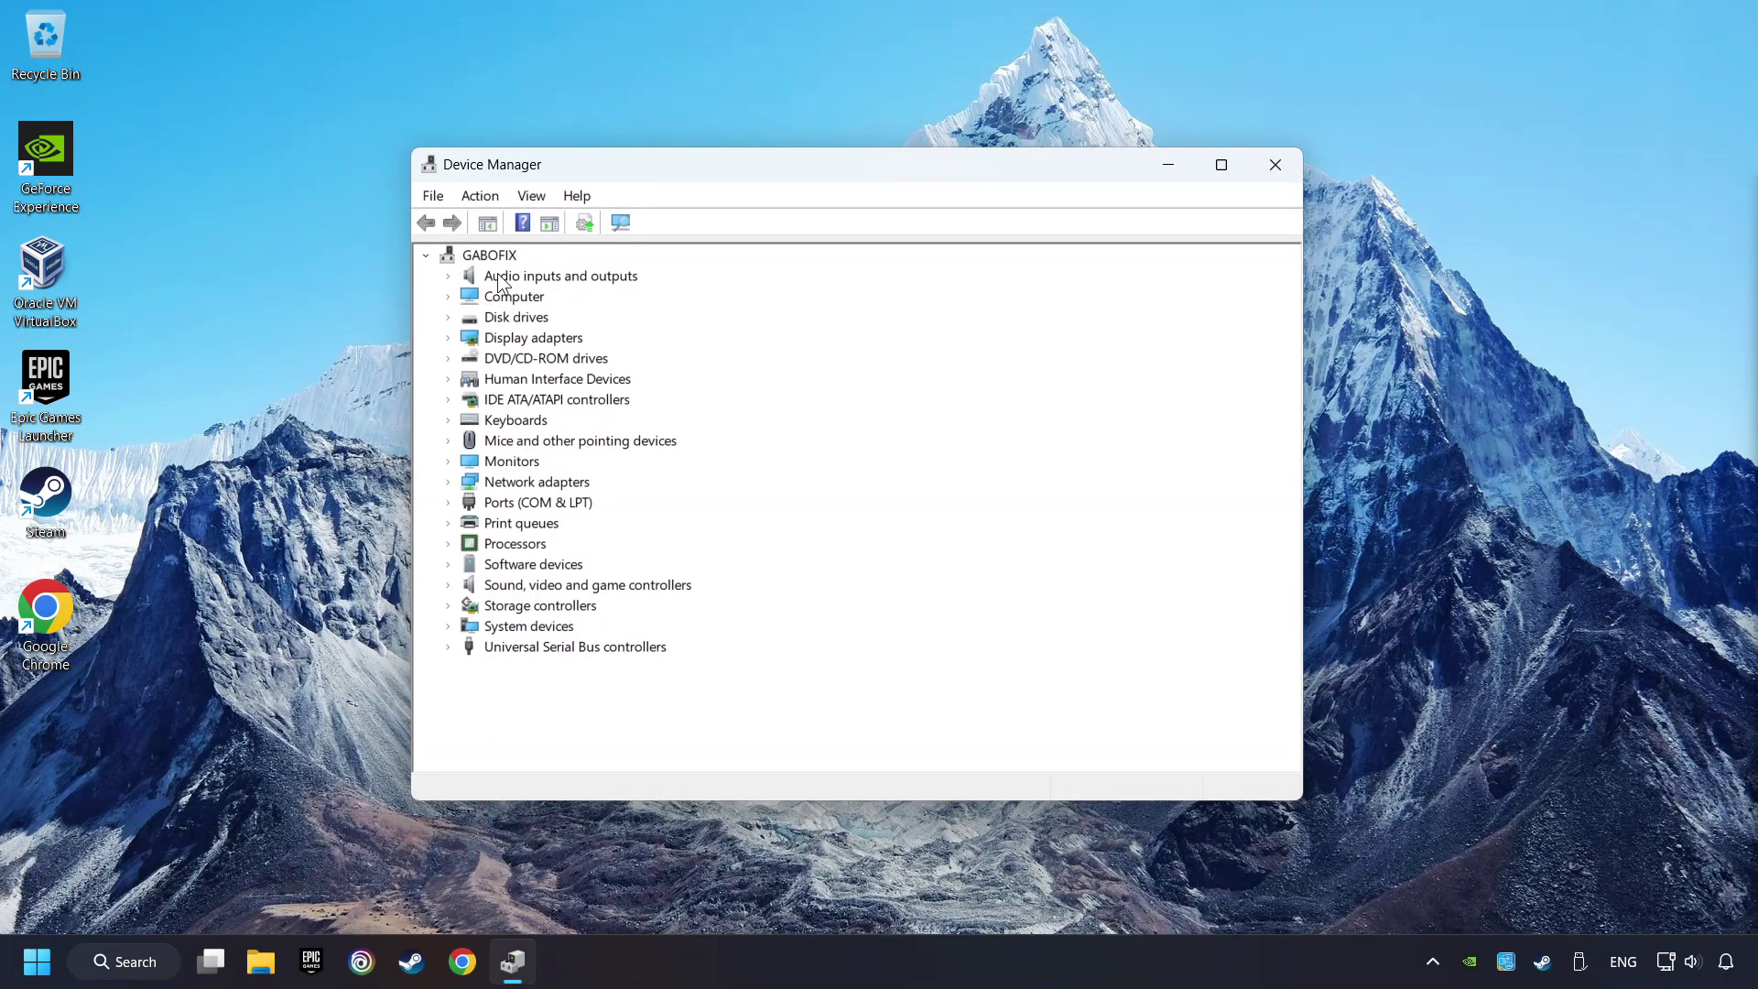
click(460, 338)
click(449, 339)
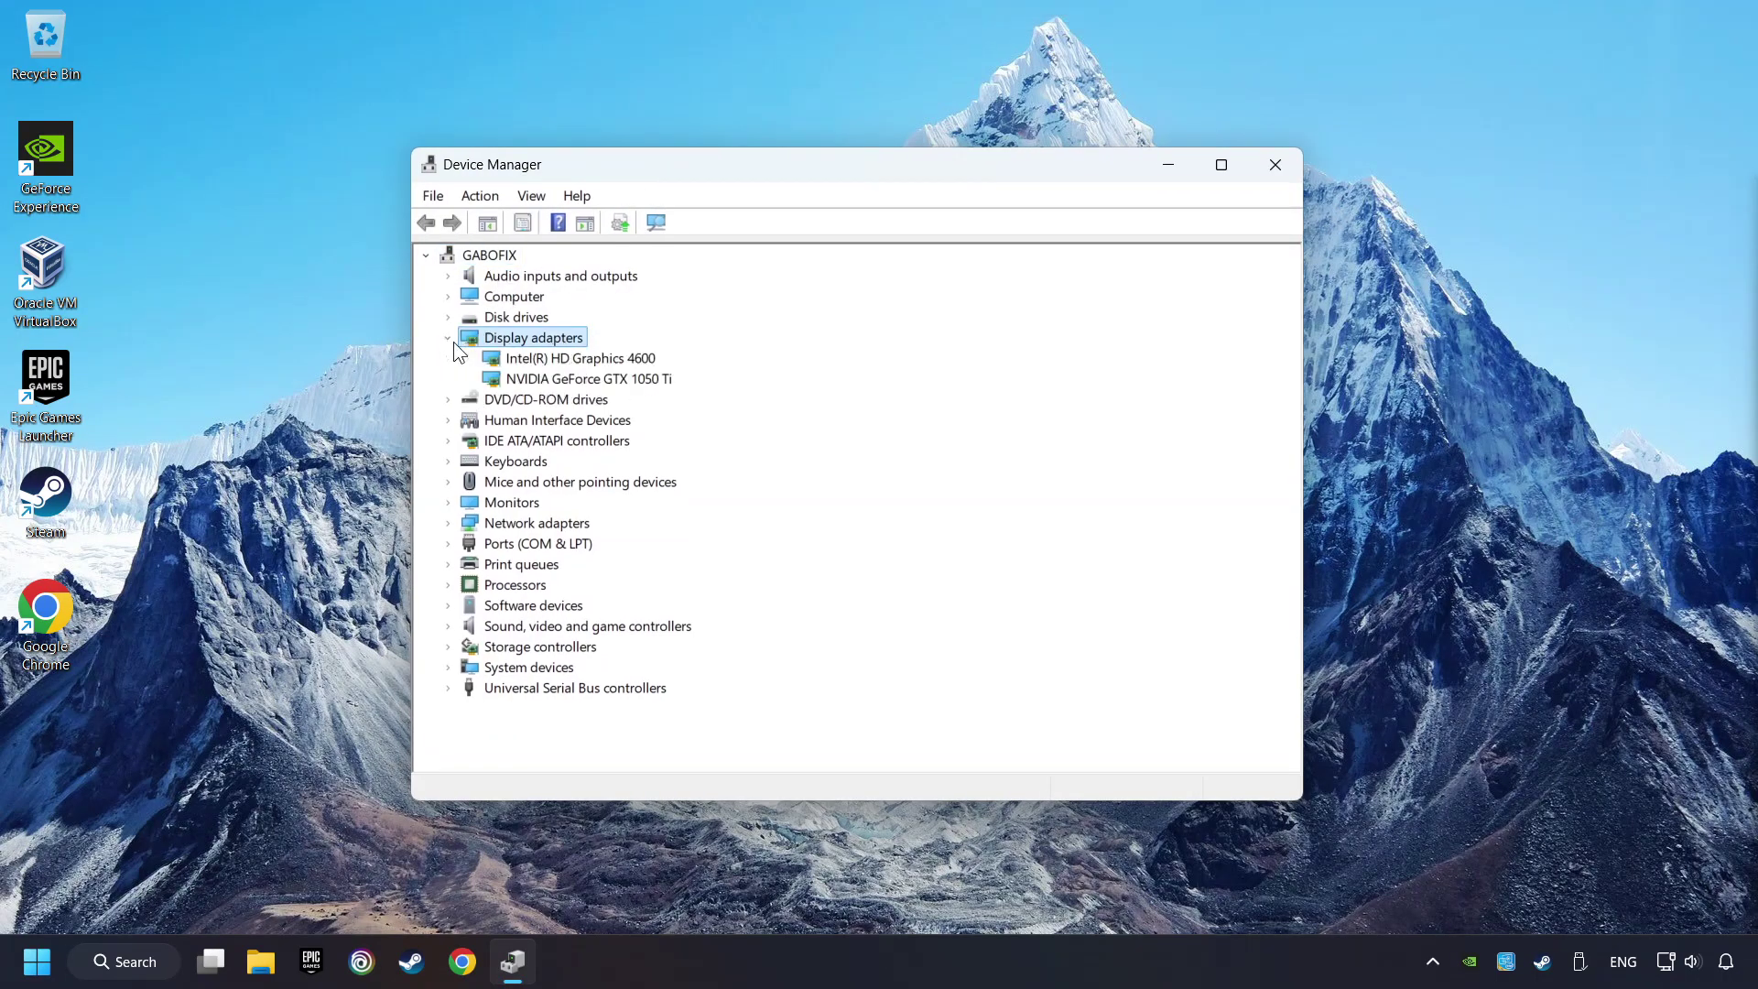
click(507, 382)
right_click(616, 382)
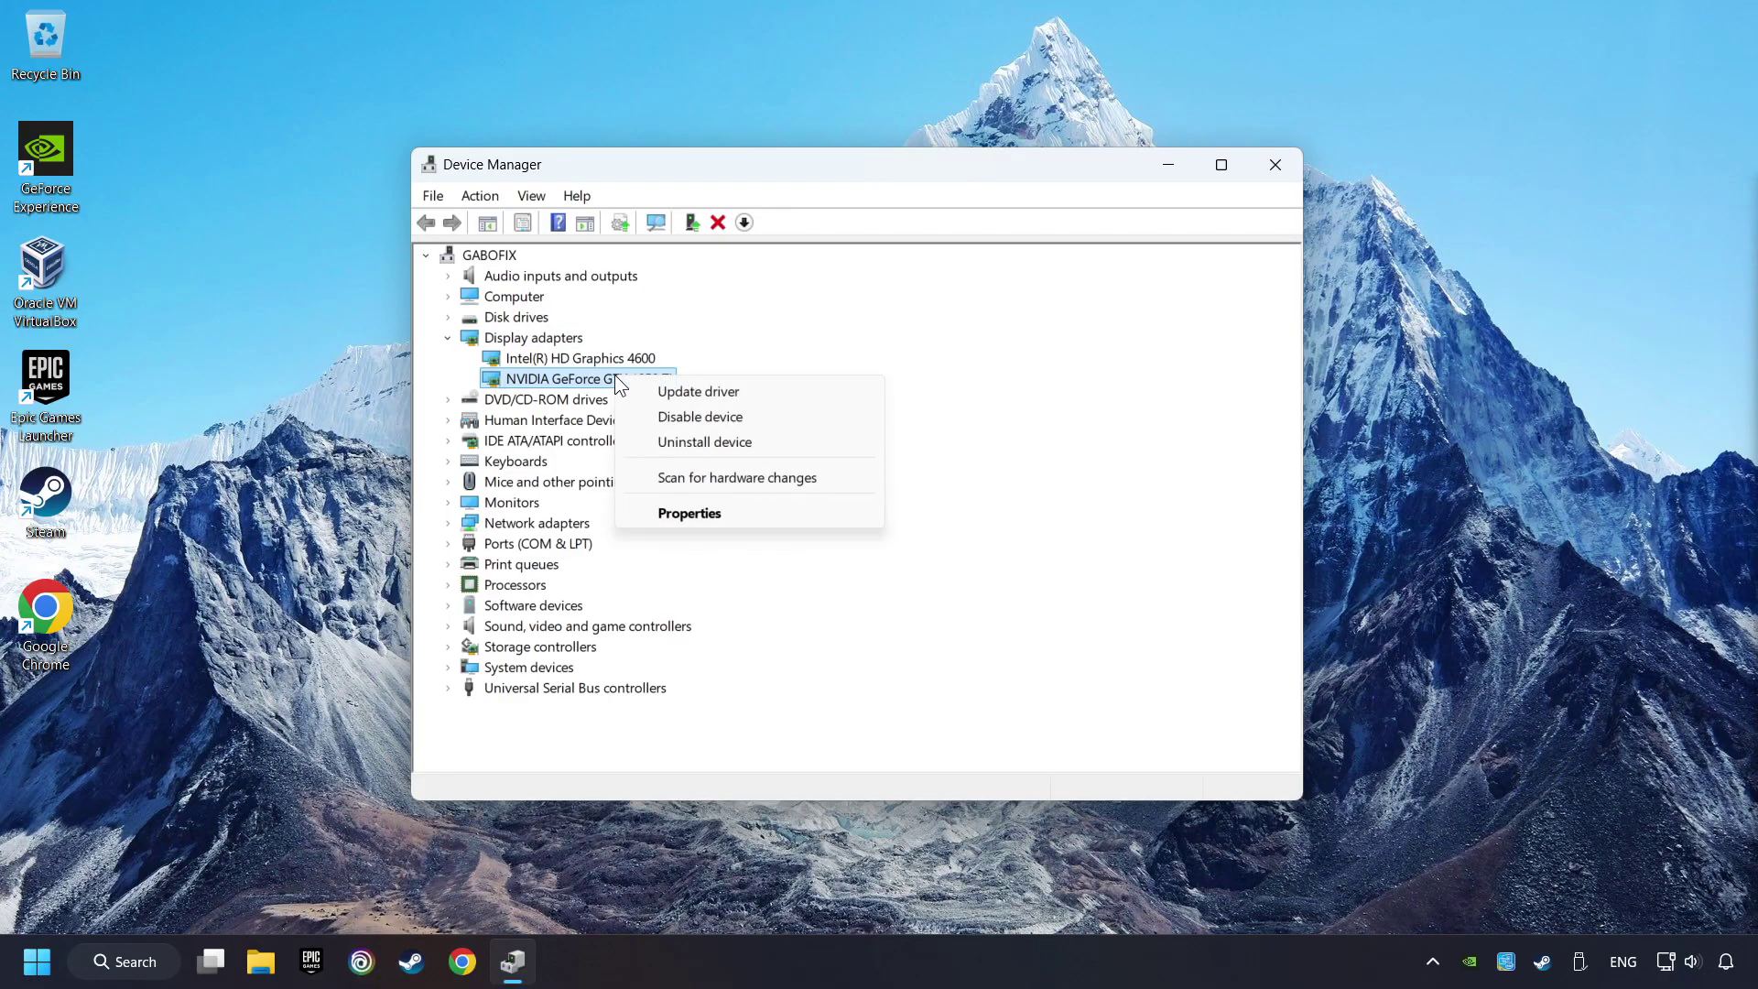
click(814, 393)
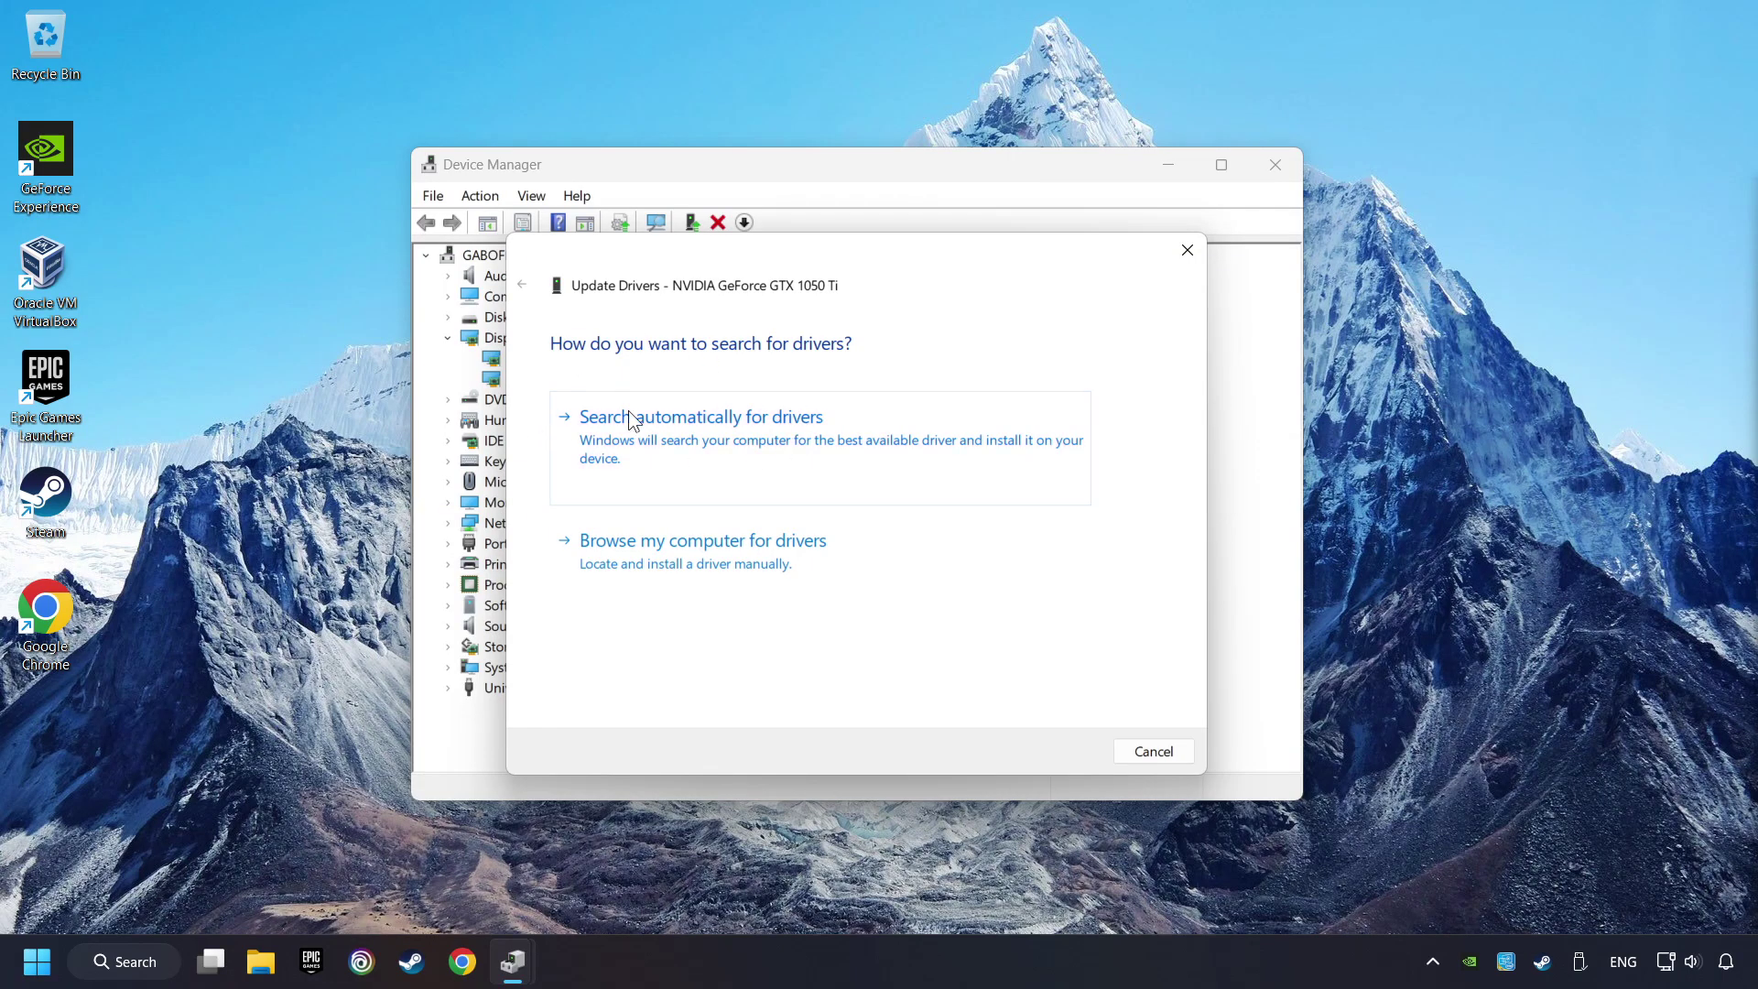
click(774, 439)
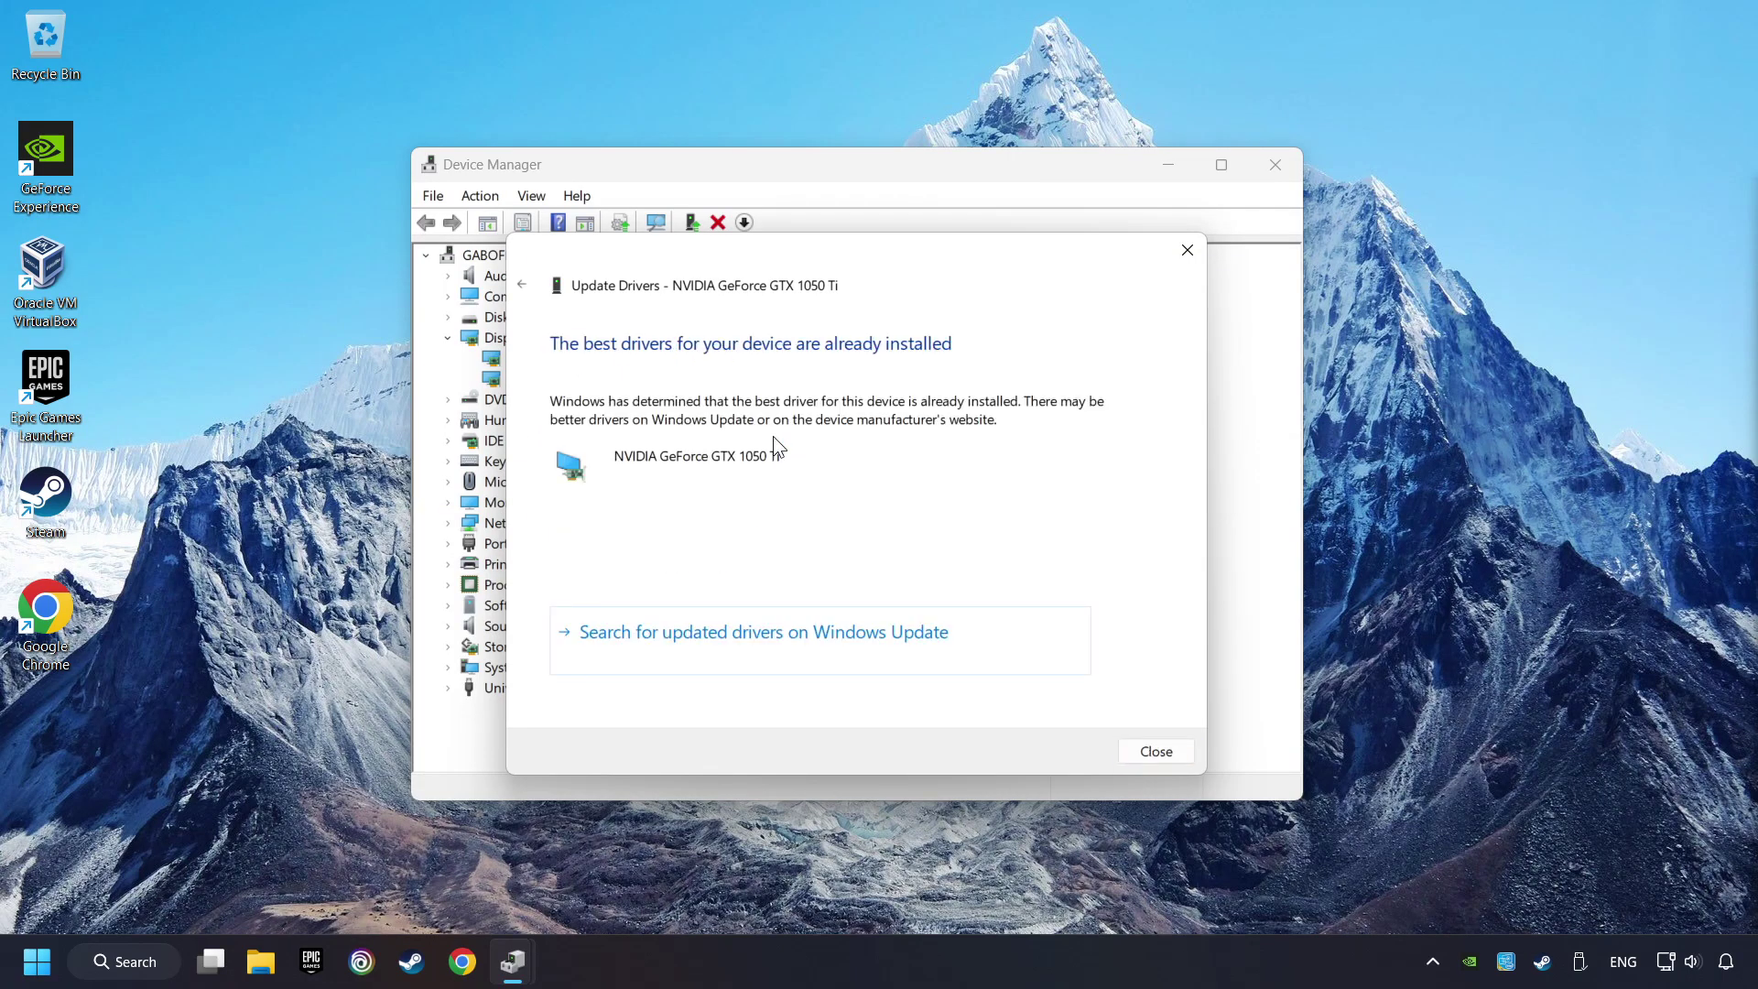
click(1157, 749)
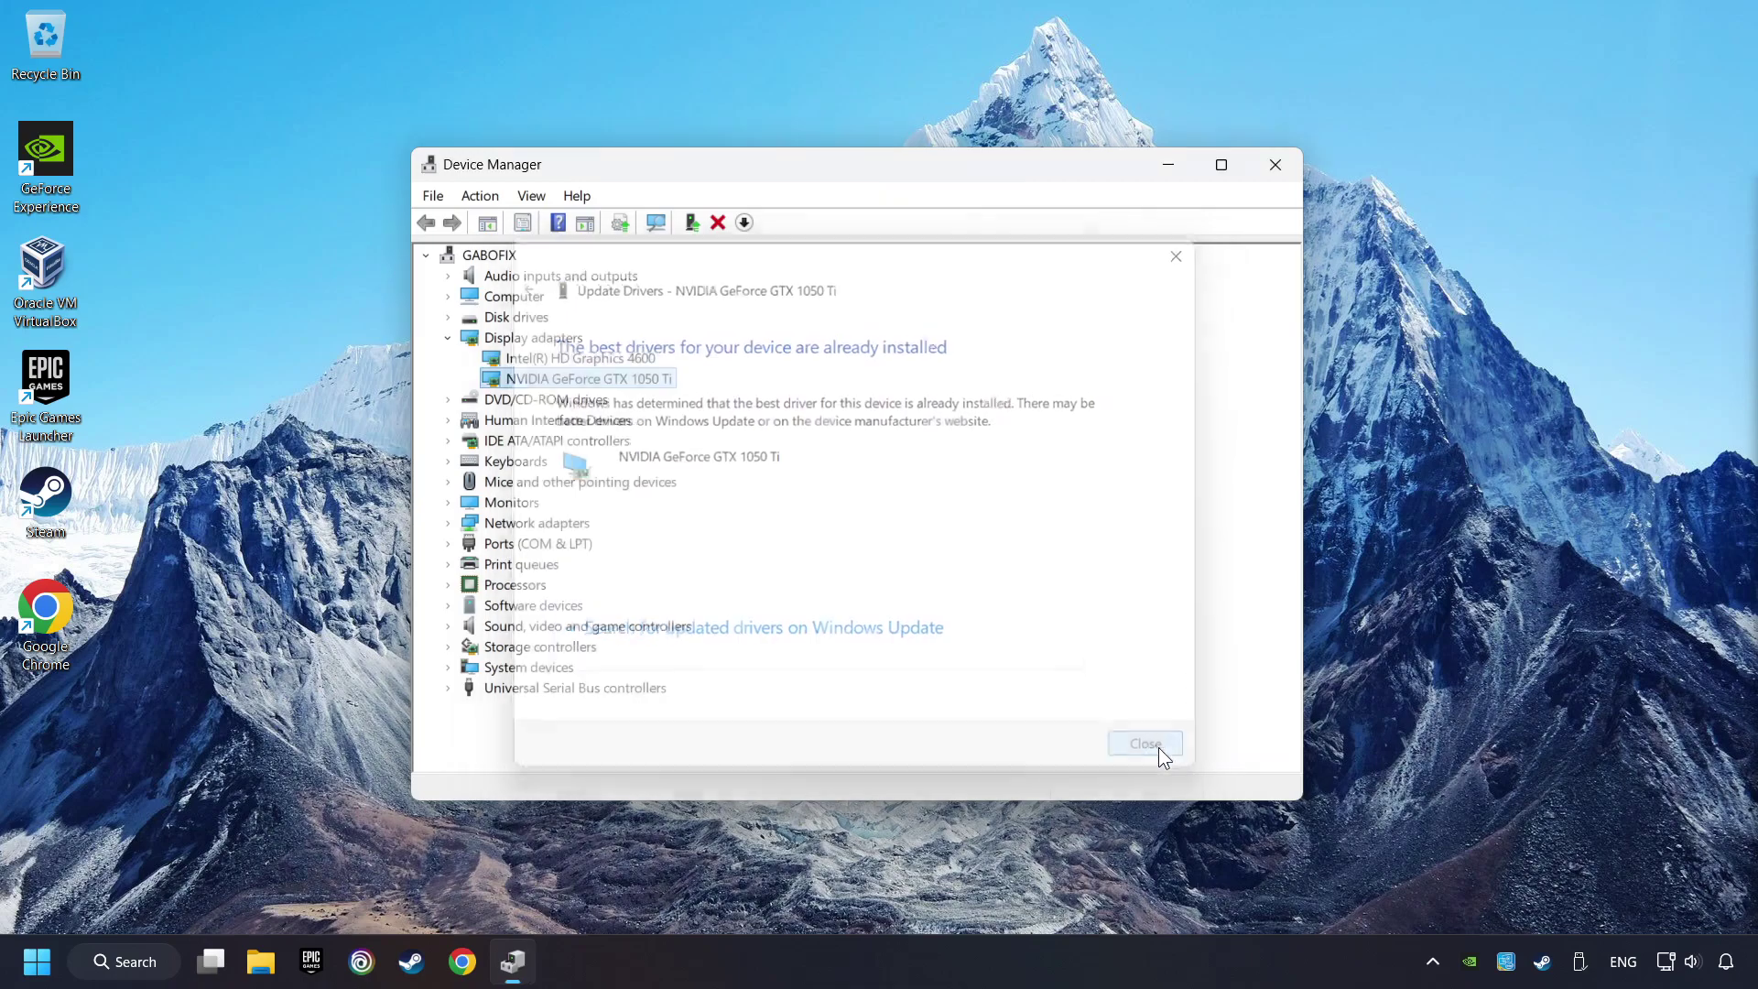
Close Device Manager and search Google in Chrome for 'nvidia geforce driver download'.
click(1275, 169)
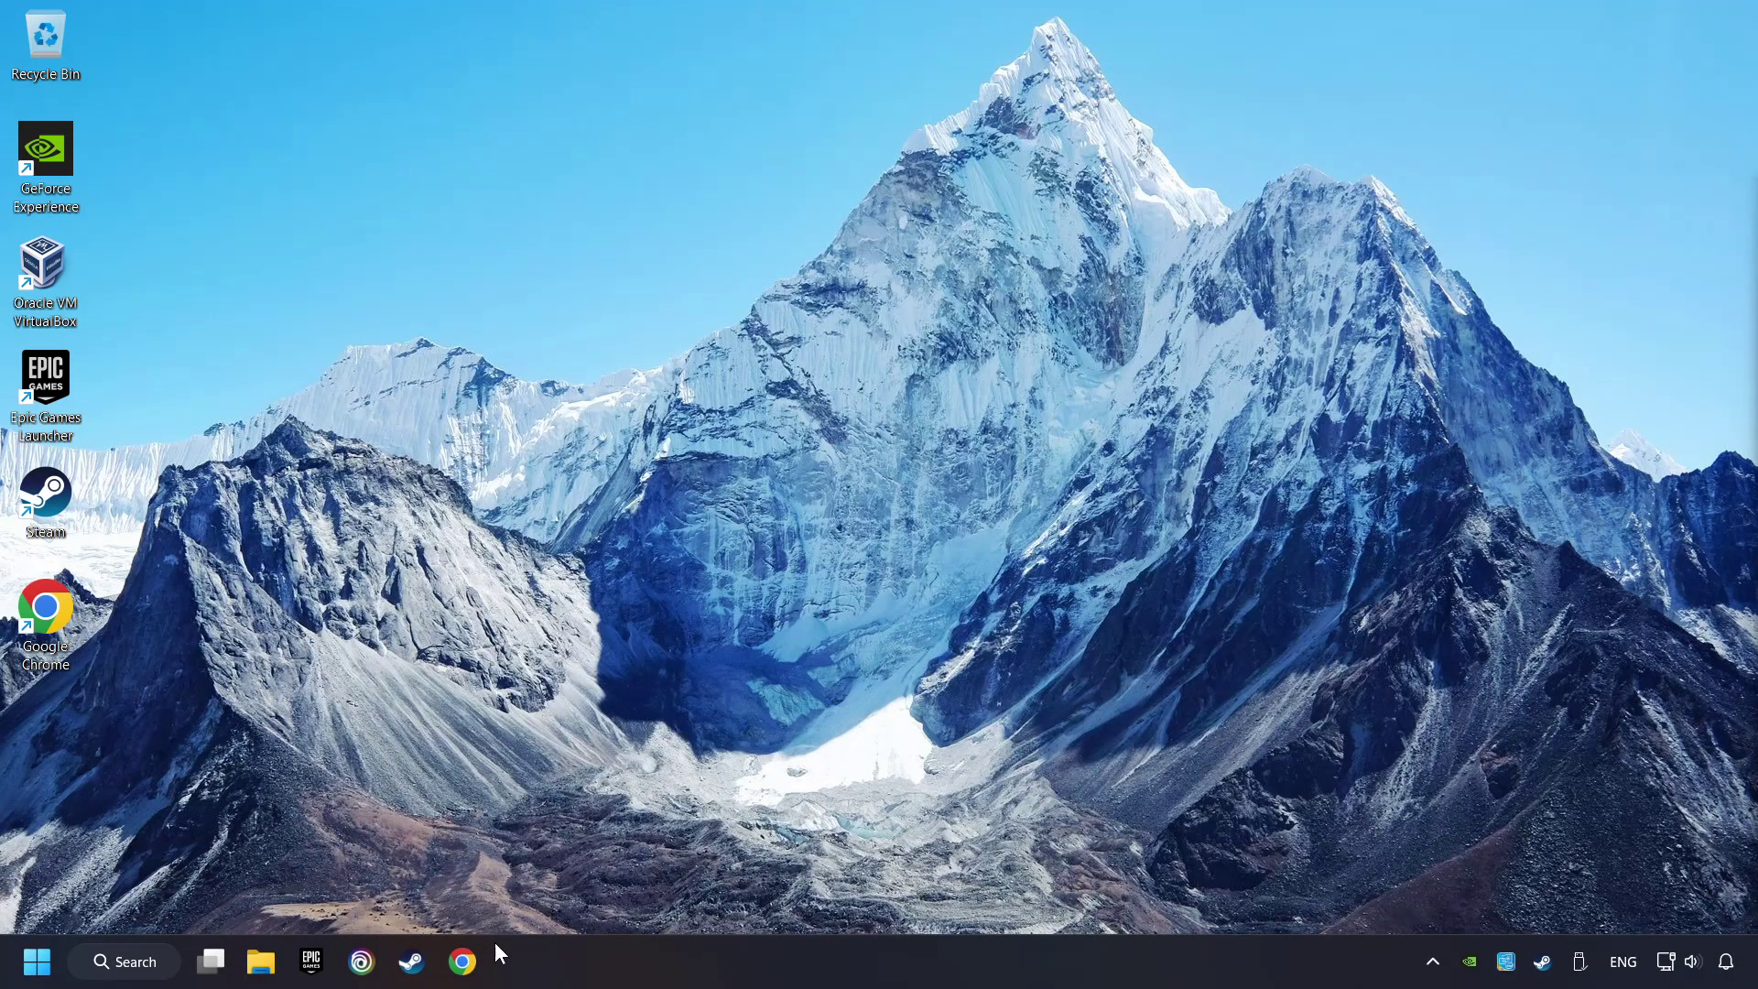
click(462, 962)
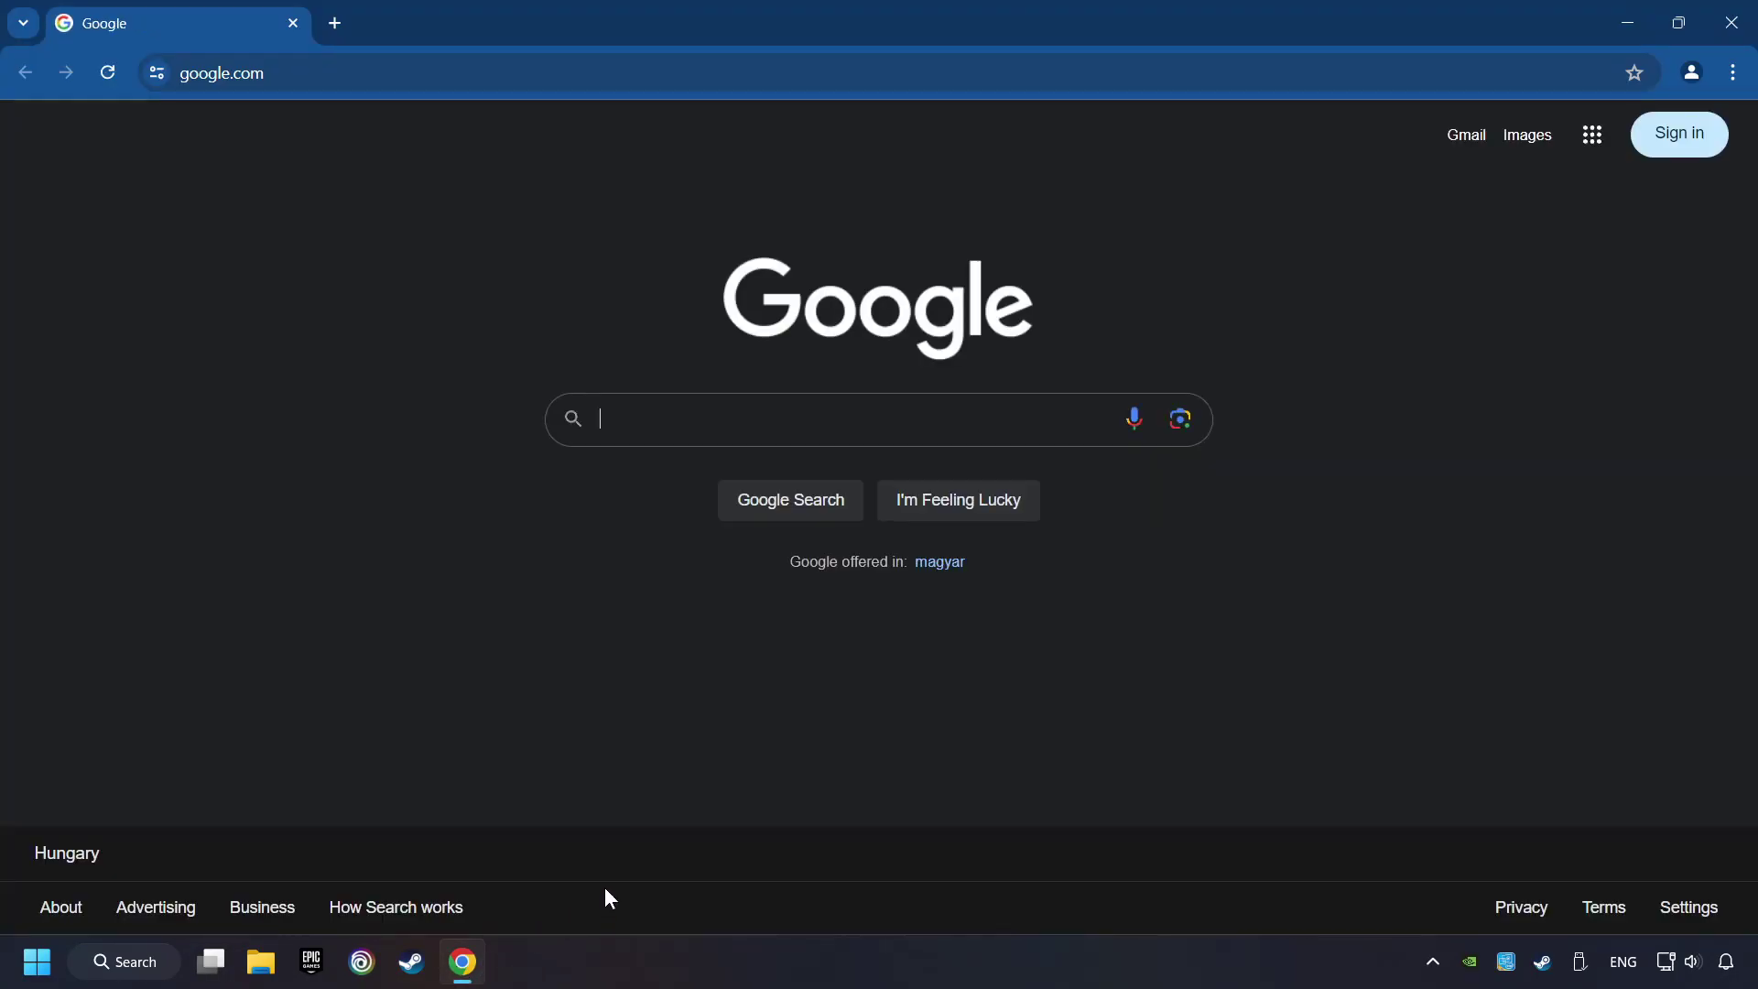
text(nvid)
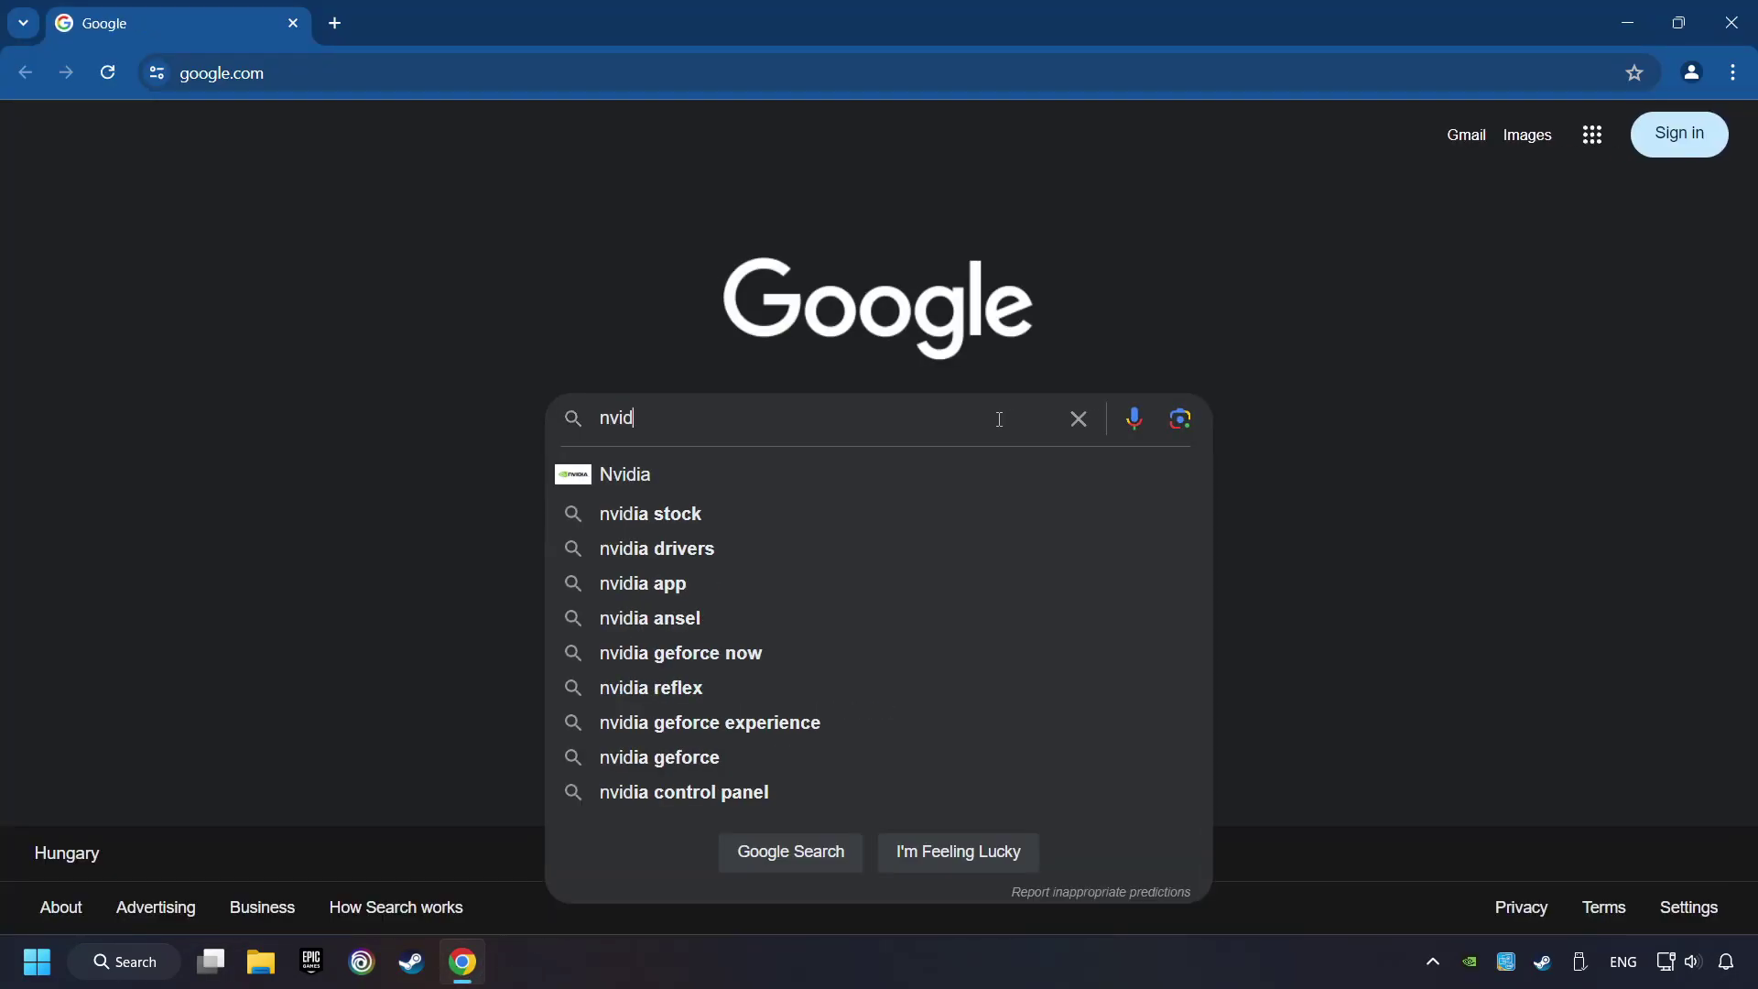
text(ia geforce d)
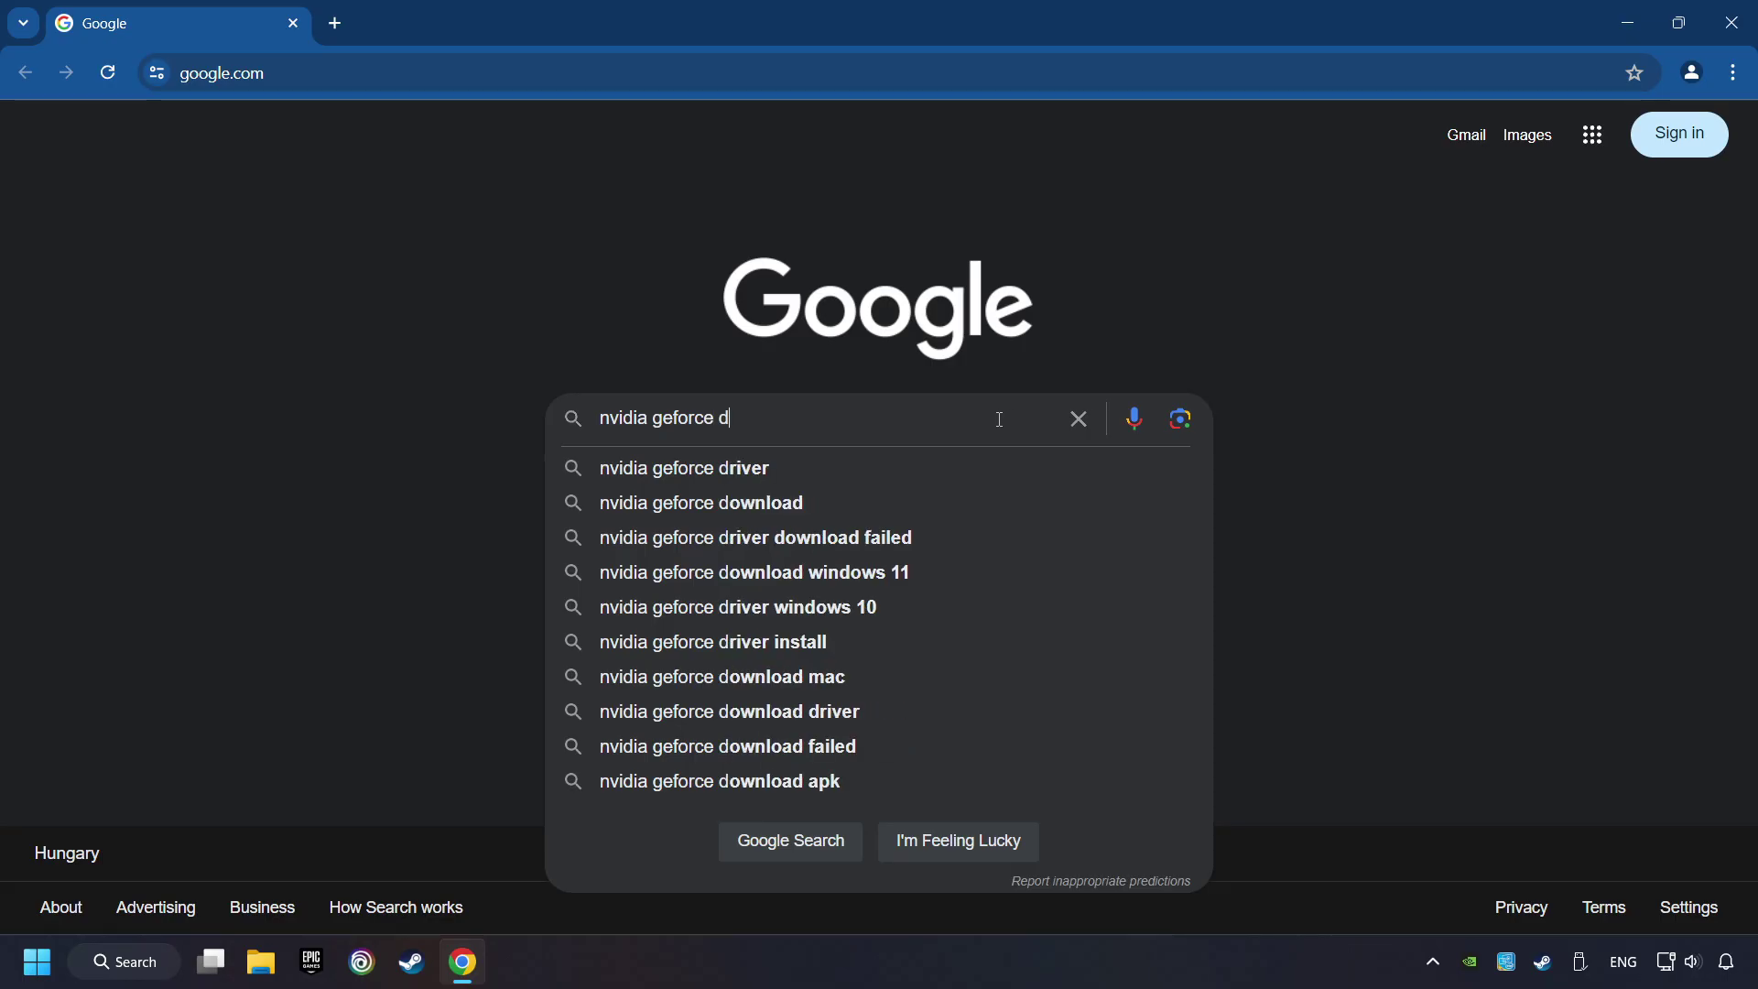
text(river download)
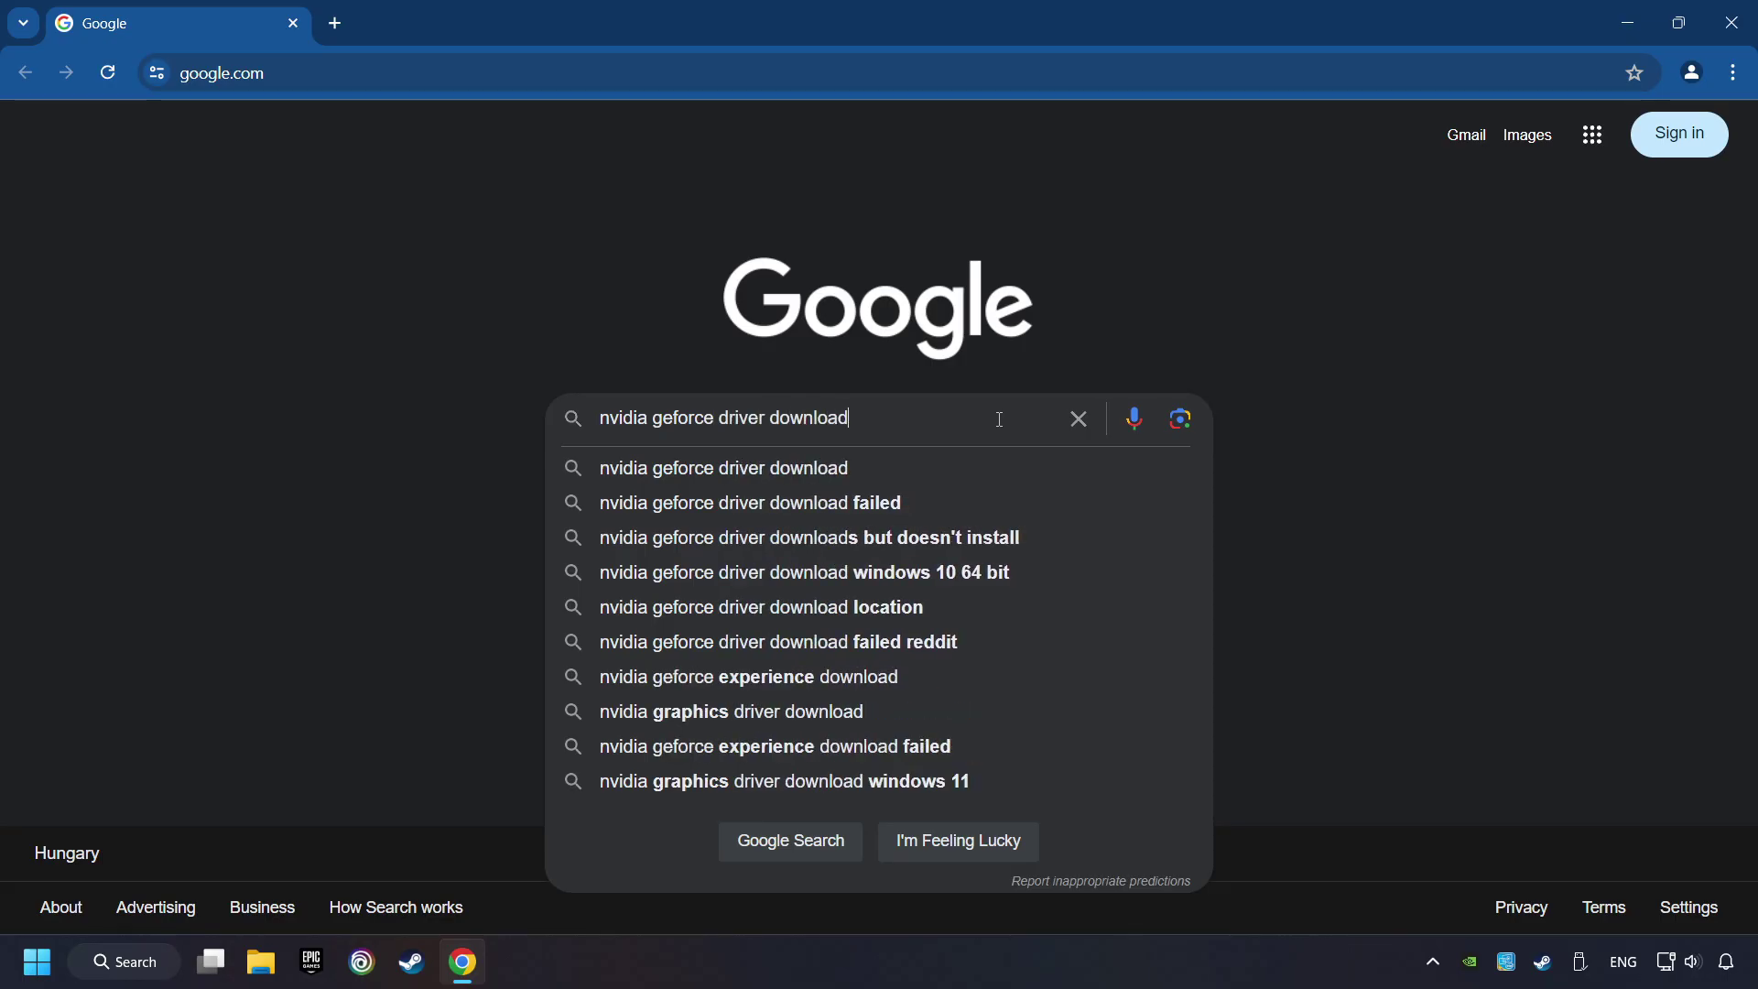
key(Return)
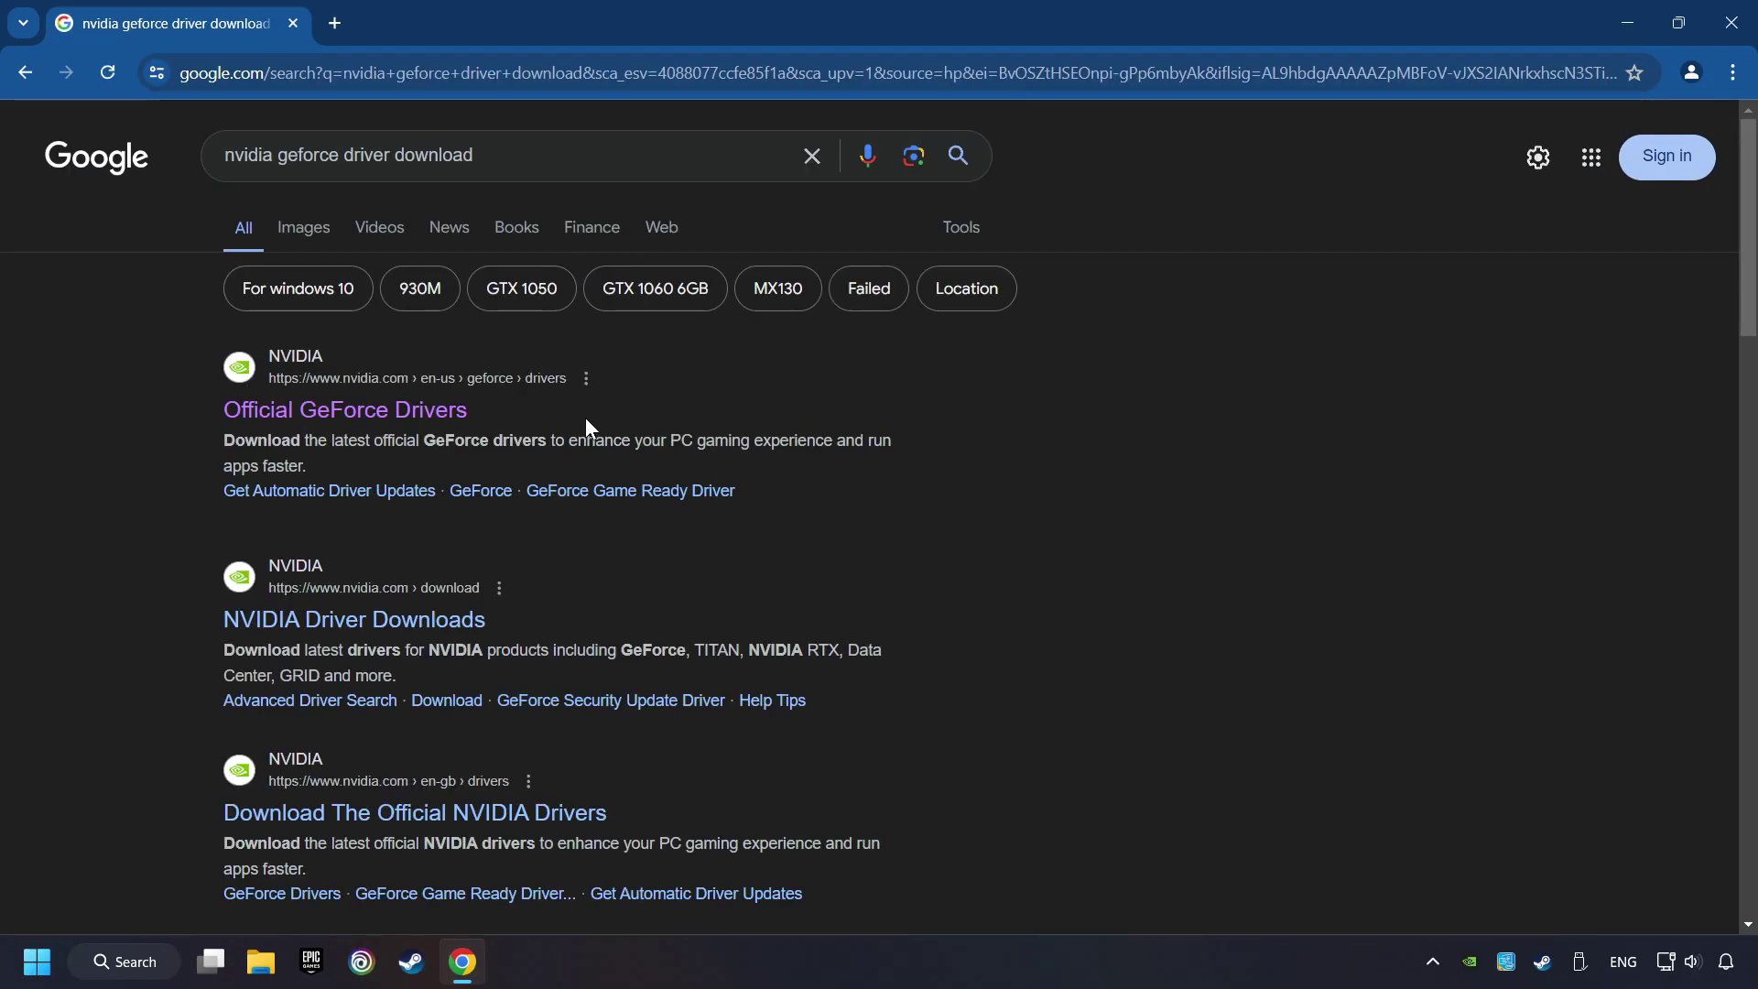
Download the 126 MB GeForce Experience installer from NVIDIA's official drivers page, run it, and close Chrome.
click(372, 415)
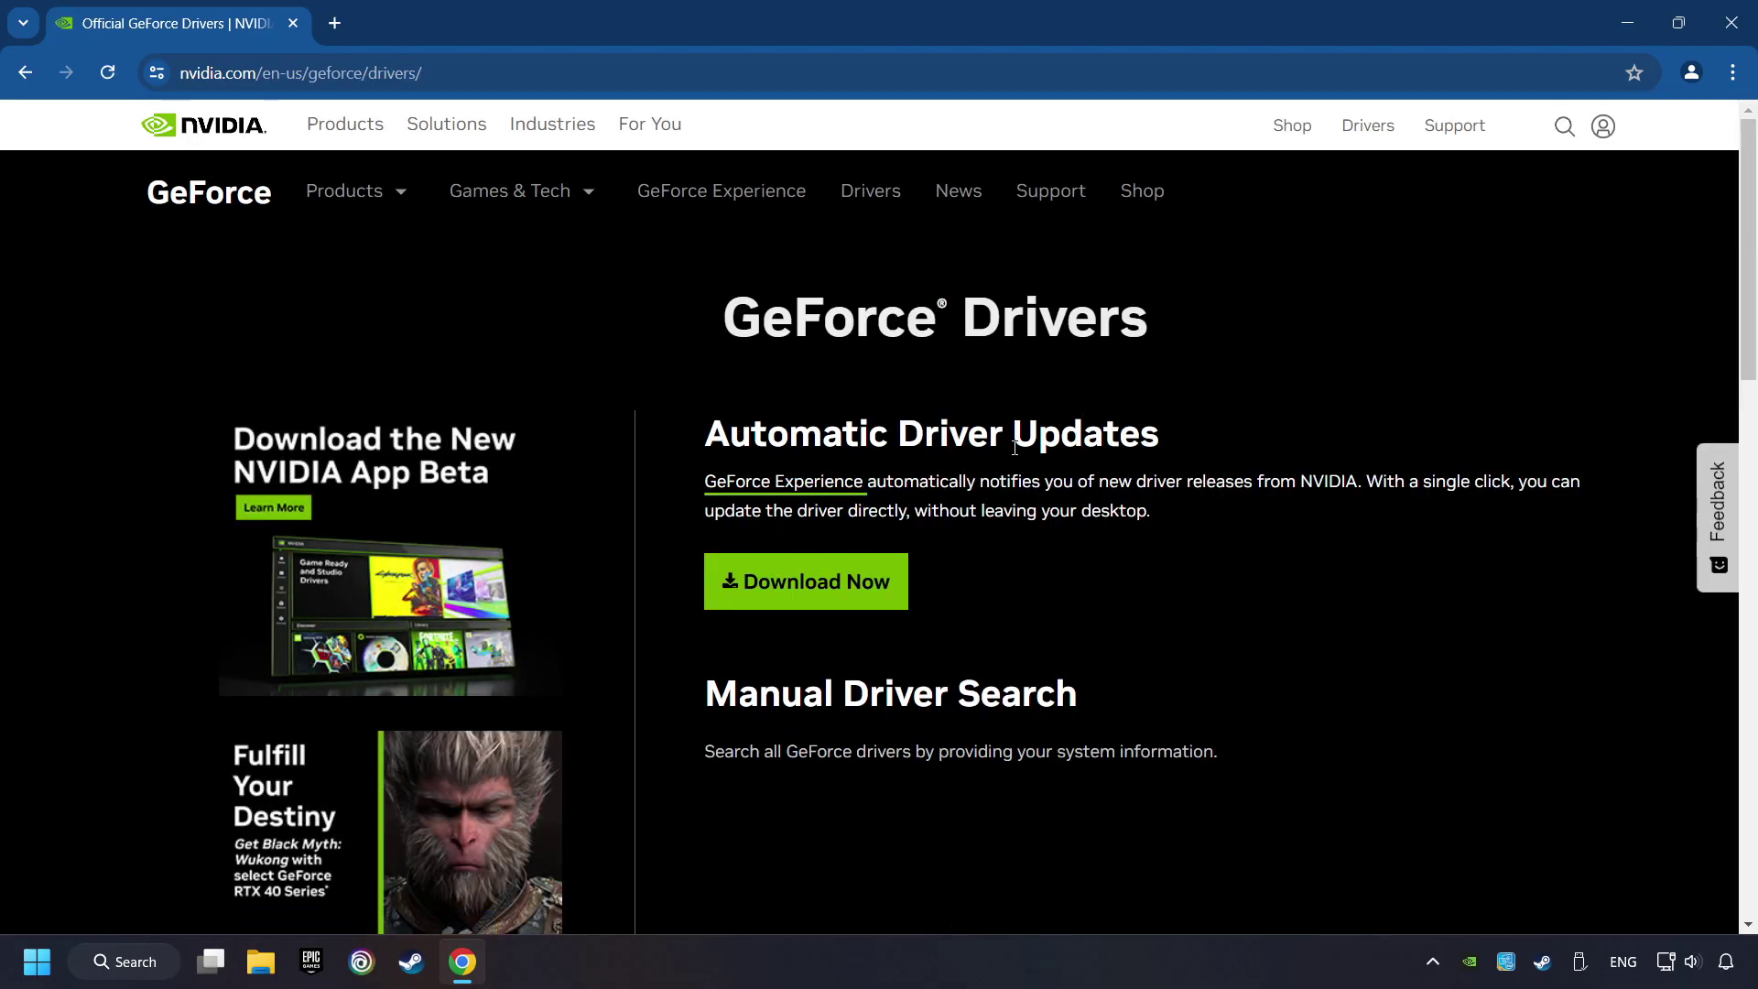
click(827, 604)
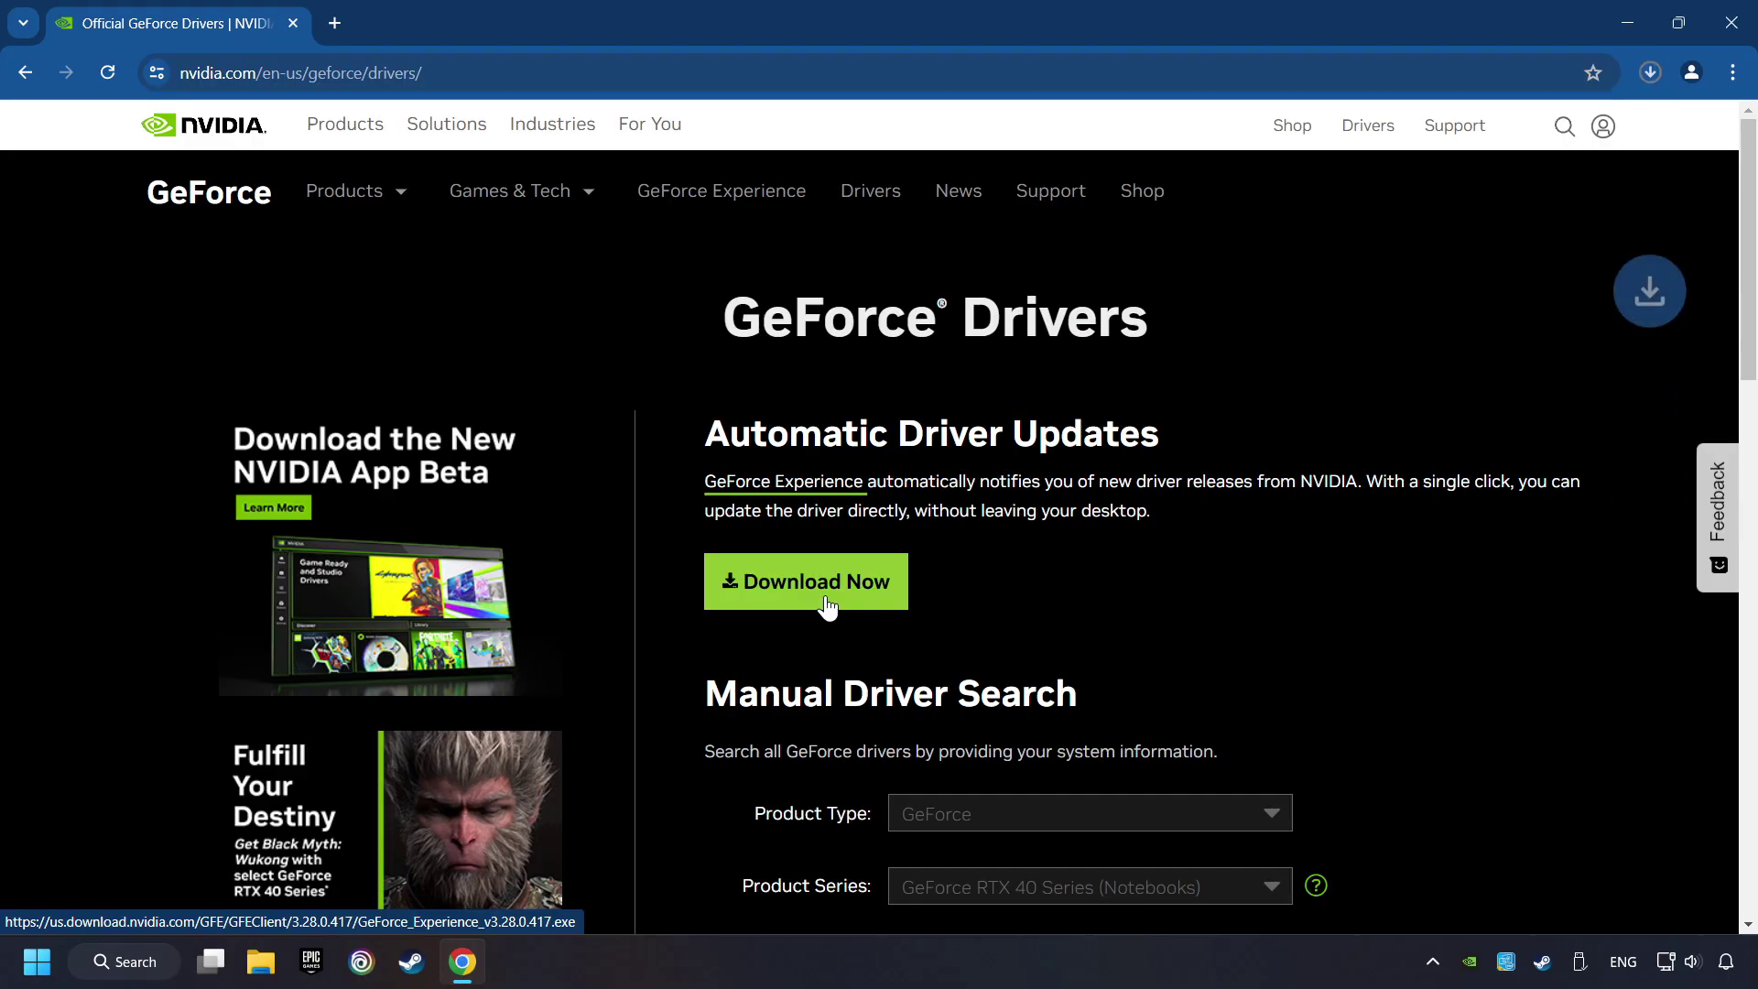
click(1651, 73)
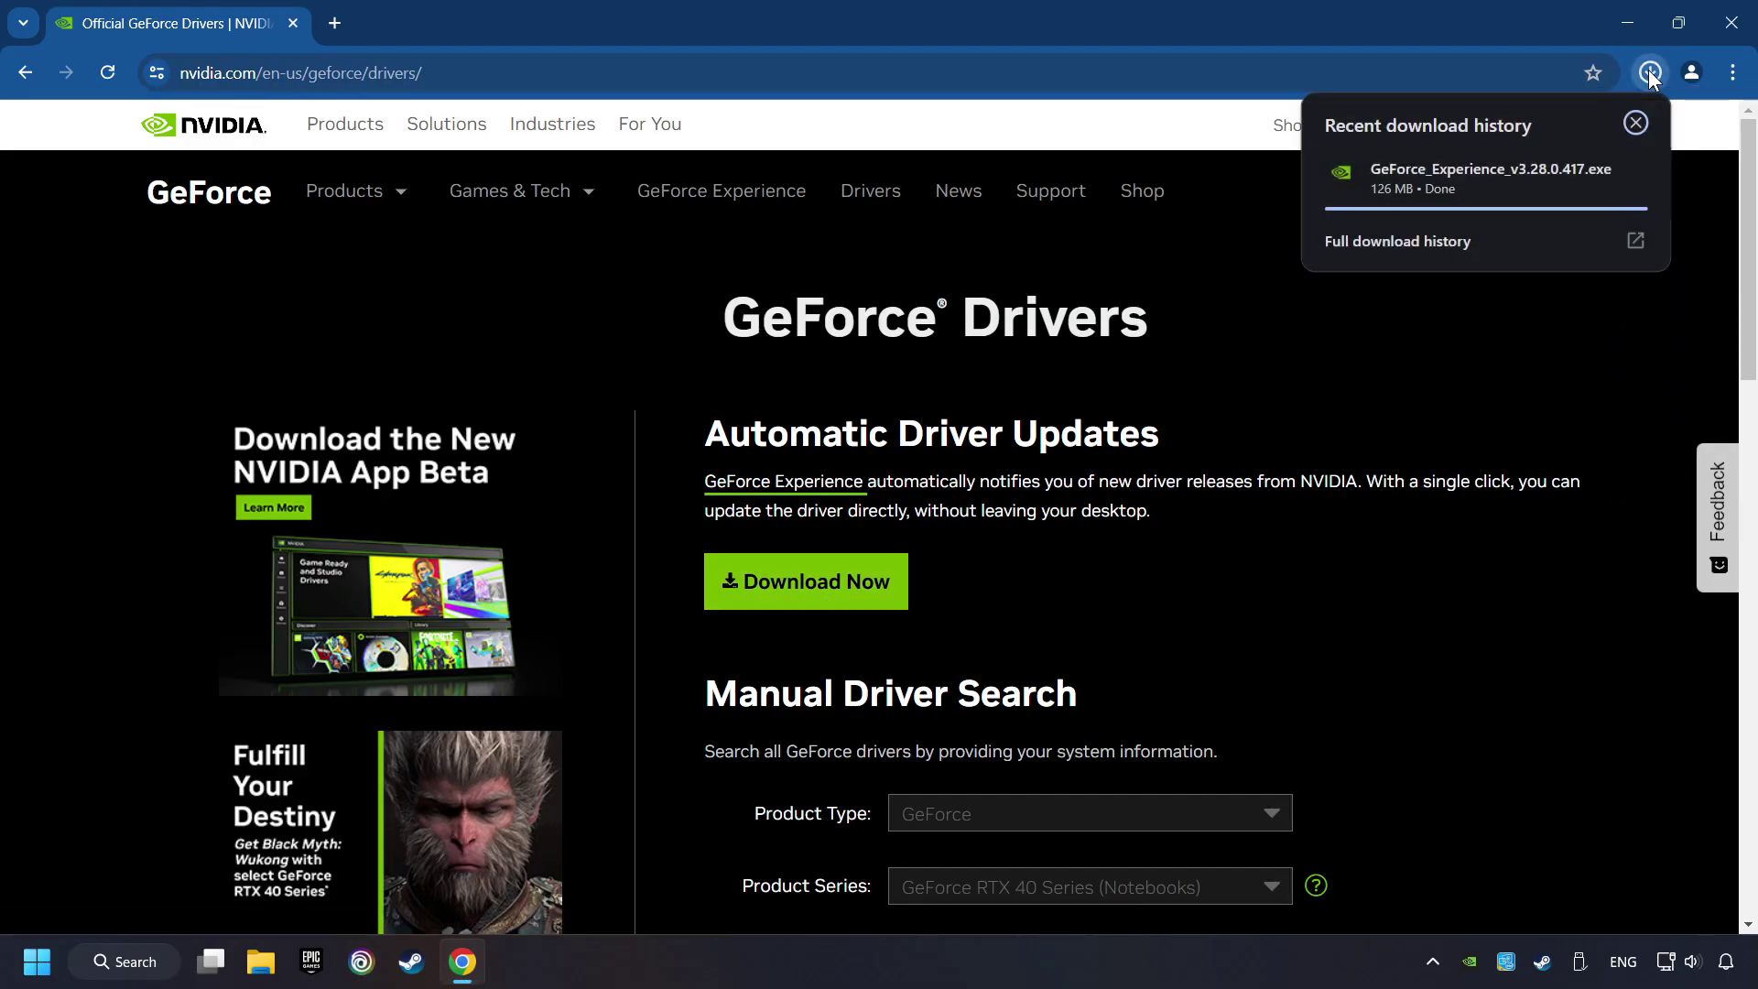
click(1498, 190)
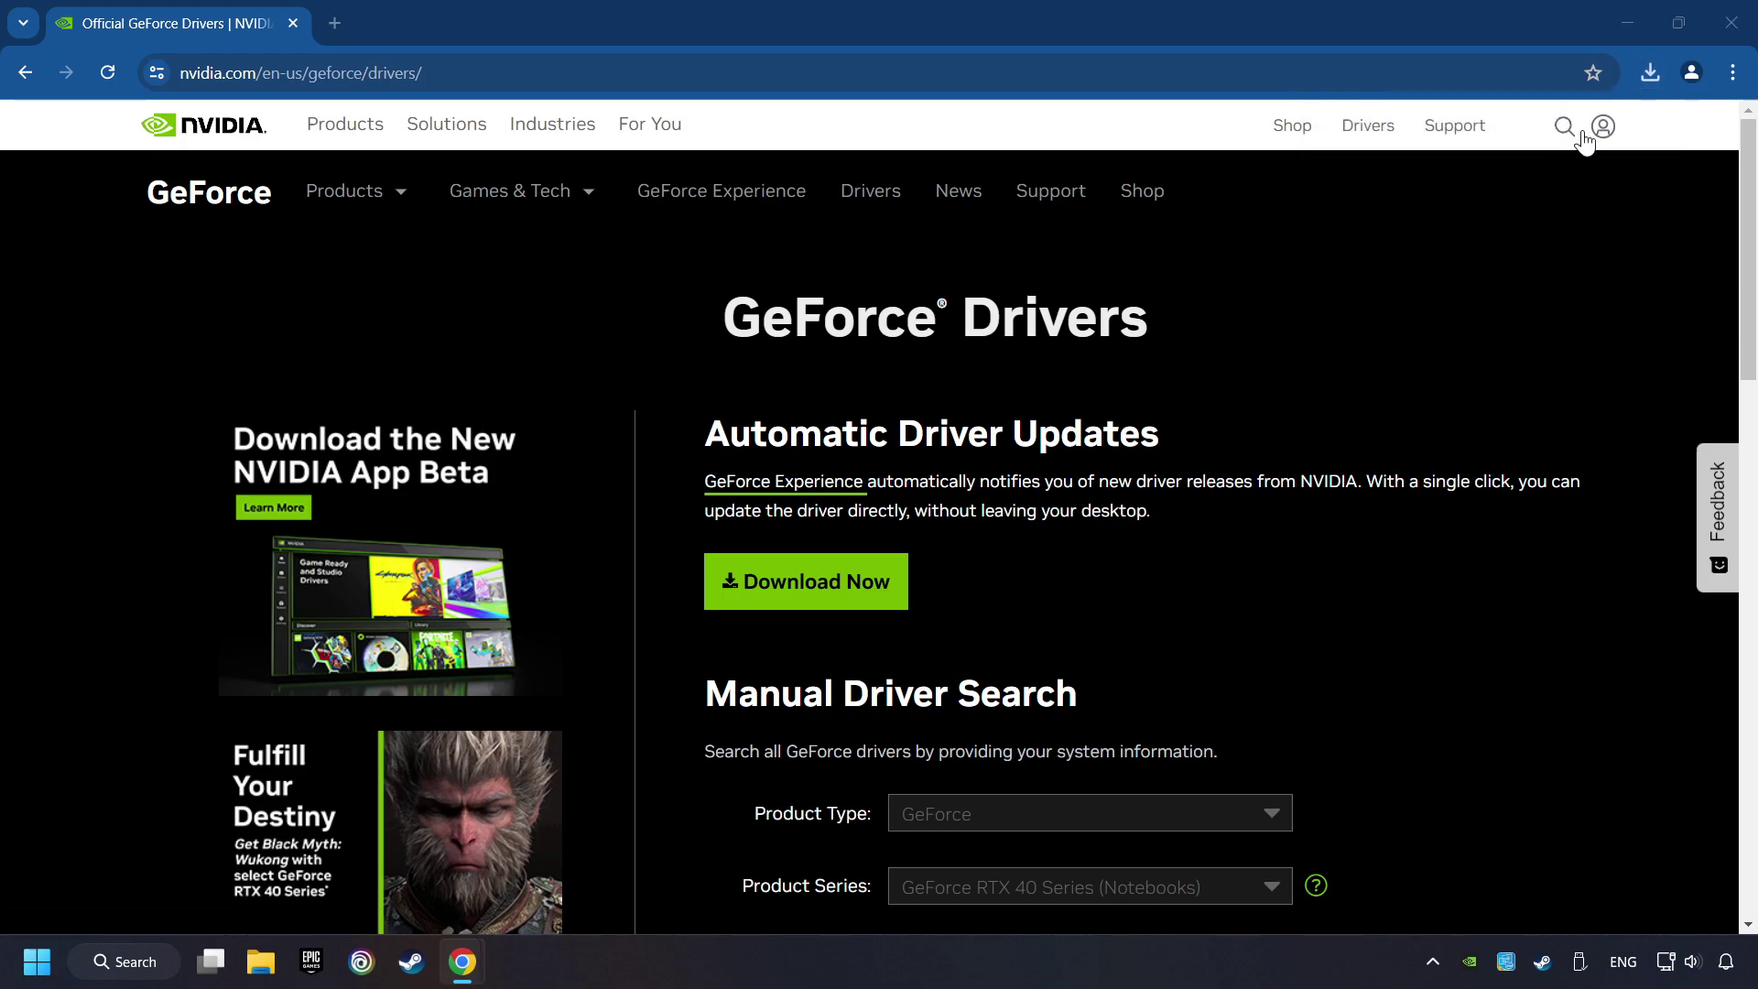
click(1724, 27)
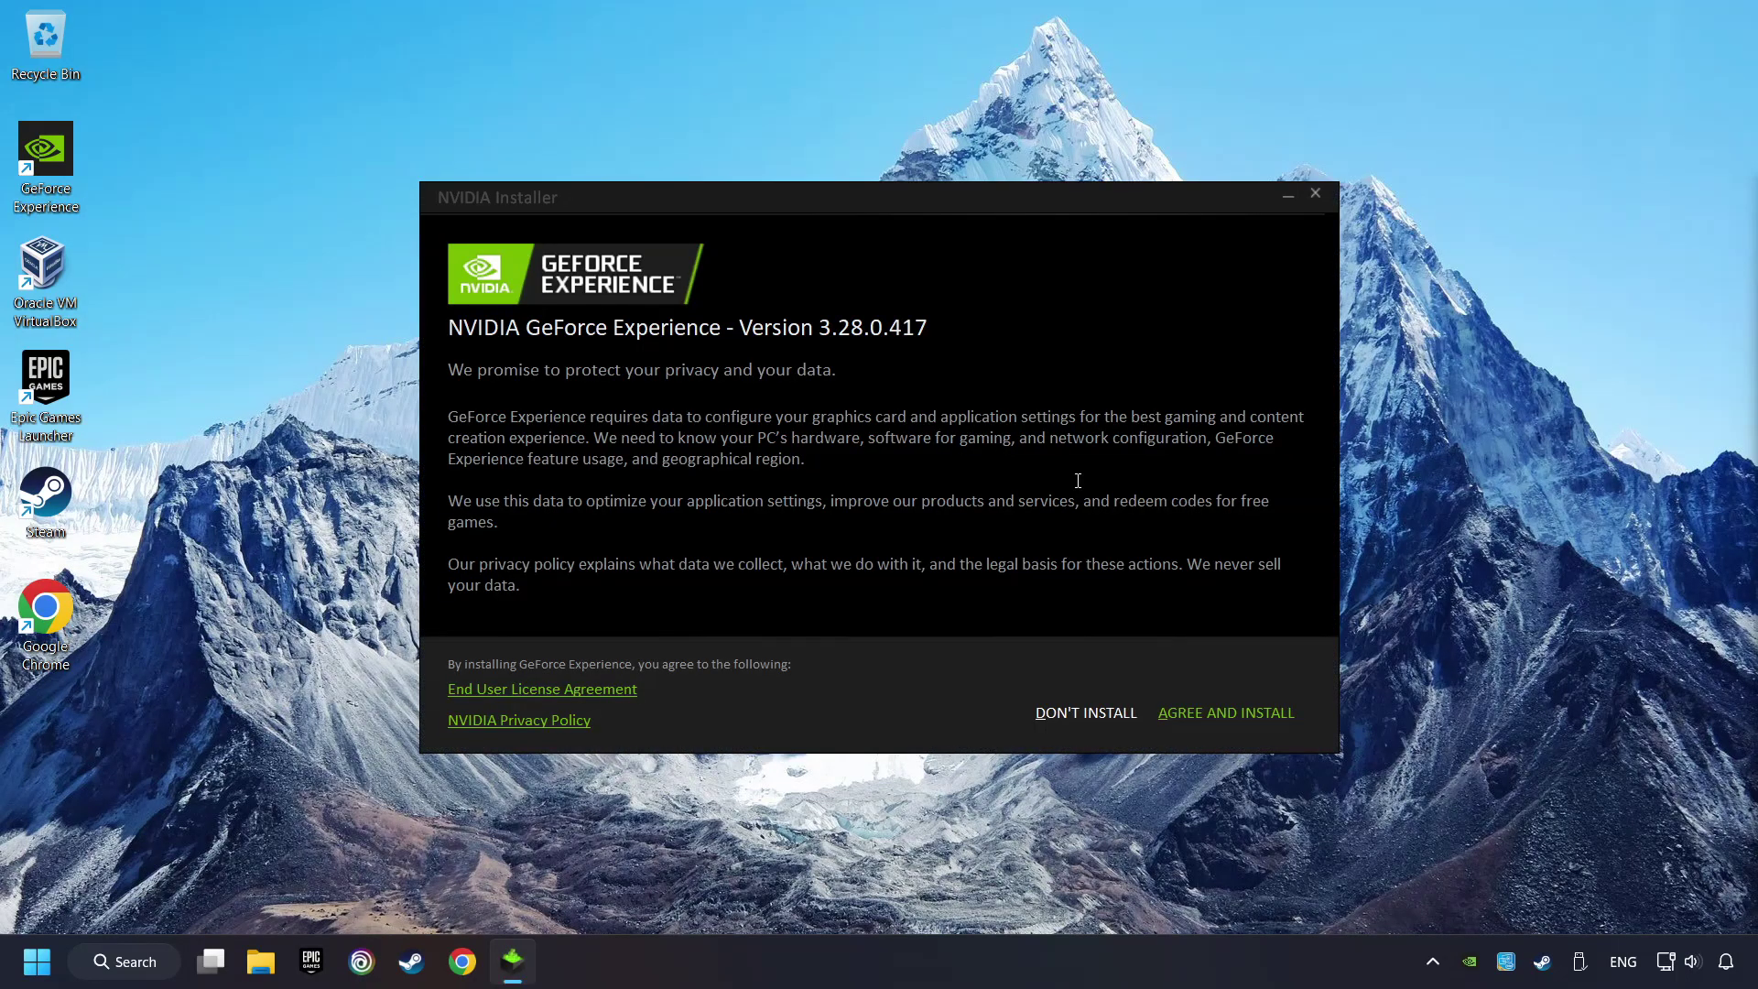
Agree and install GeForce Experience 3.28.0.417, then close the Chrome release-notes page.
click(1254, 722)
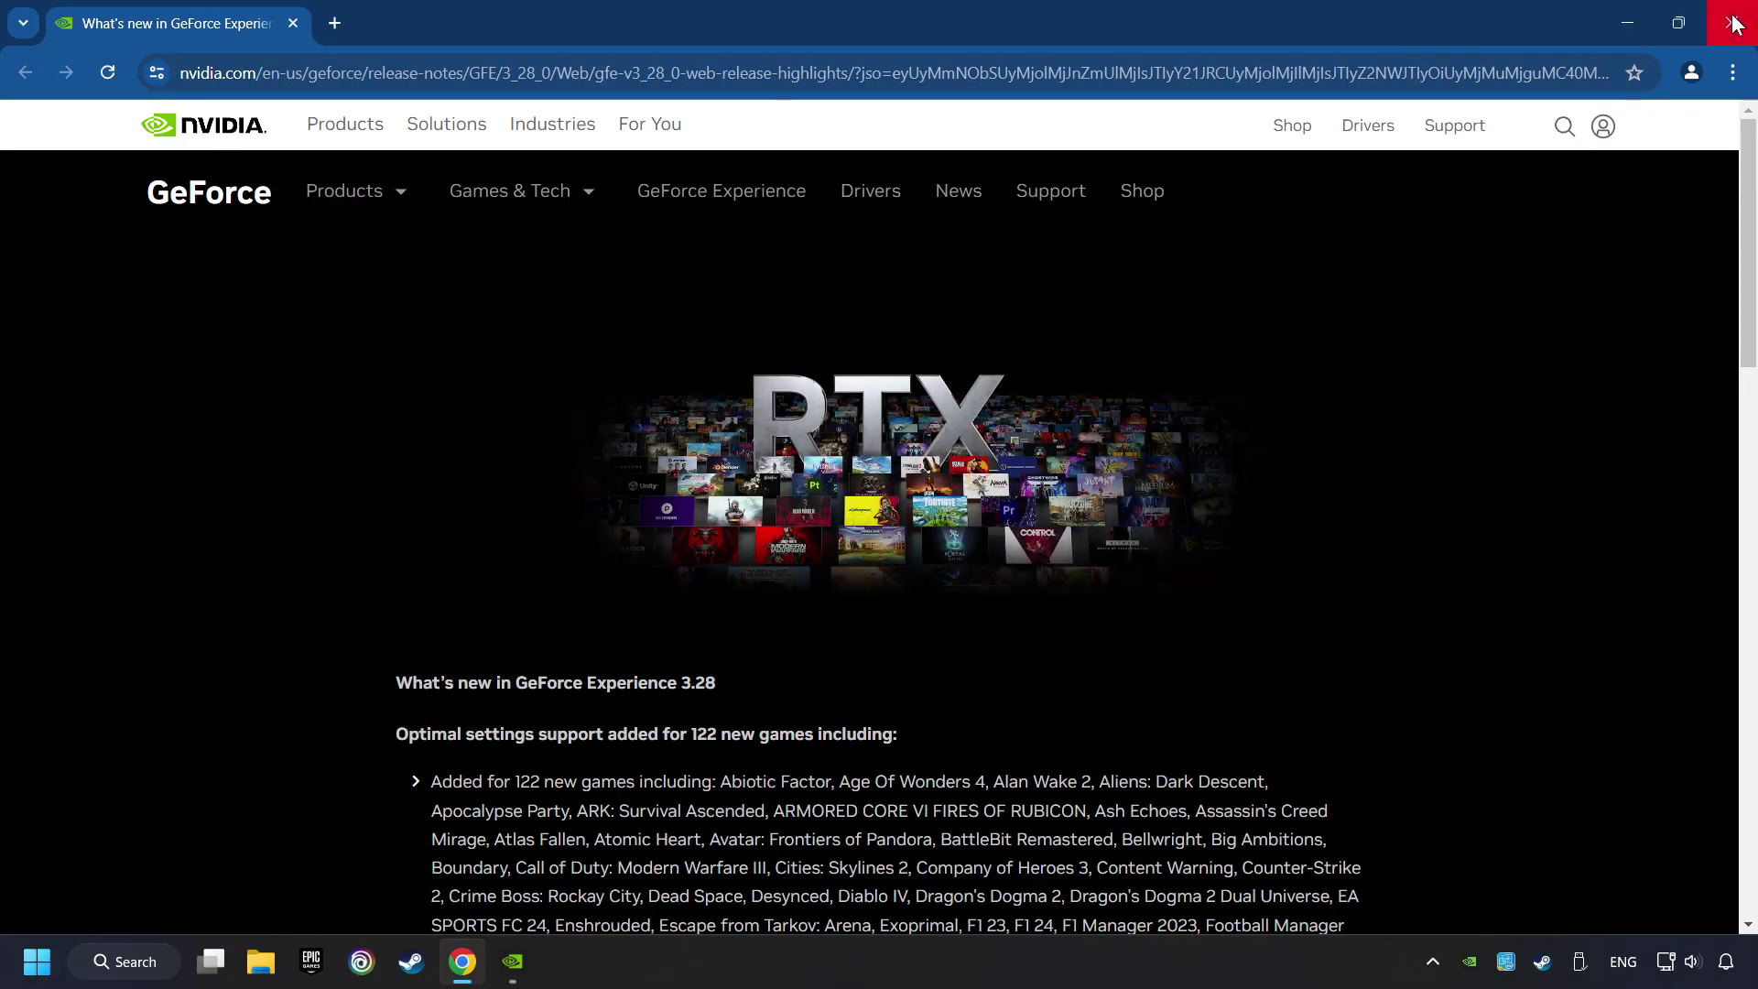
click(1732, 22)
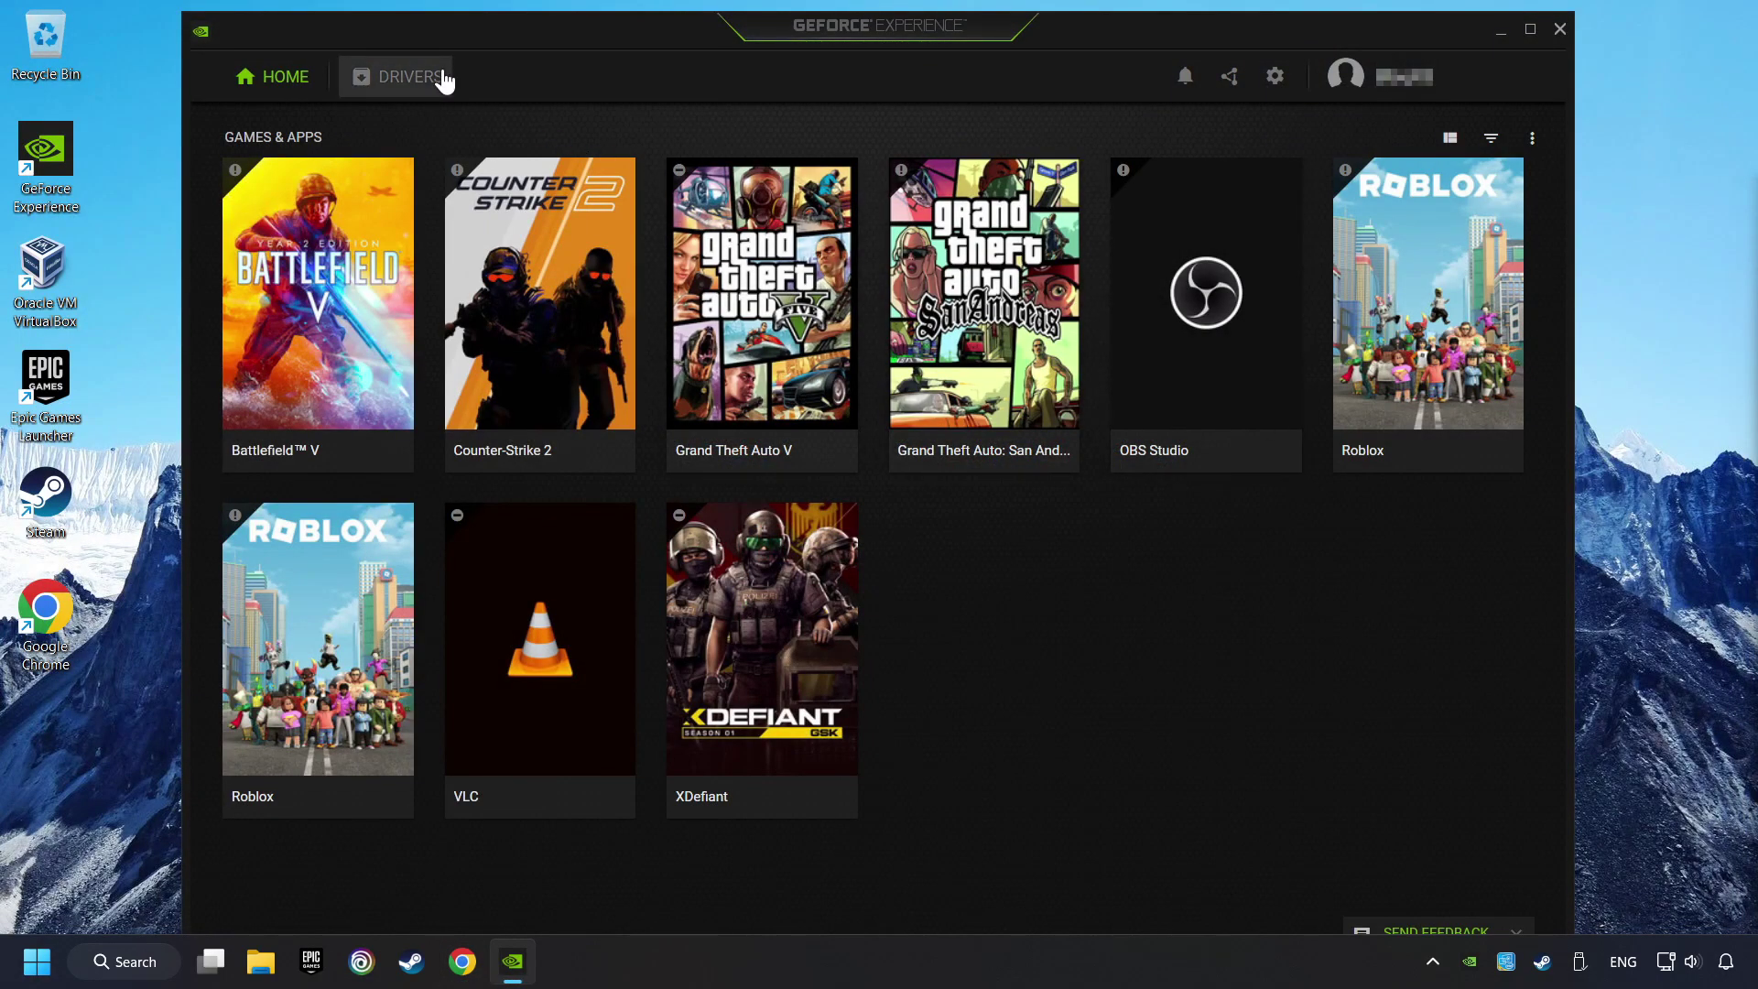
Check for driver updates in GeForce Experience, confirming Game Ready Driver 556.12 is latest, then close it.
click(403, 92)
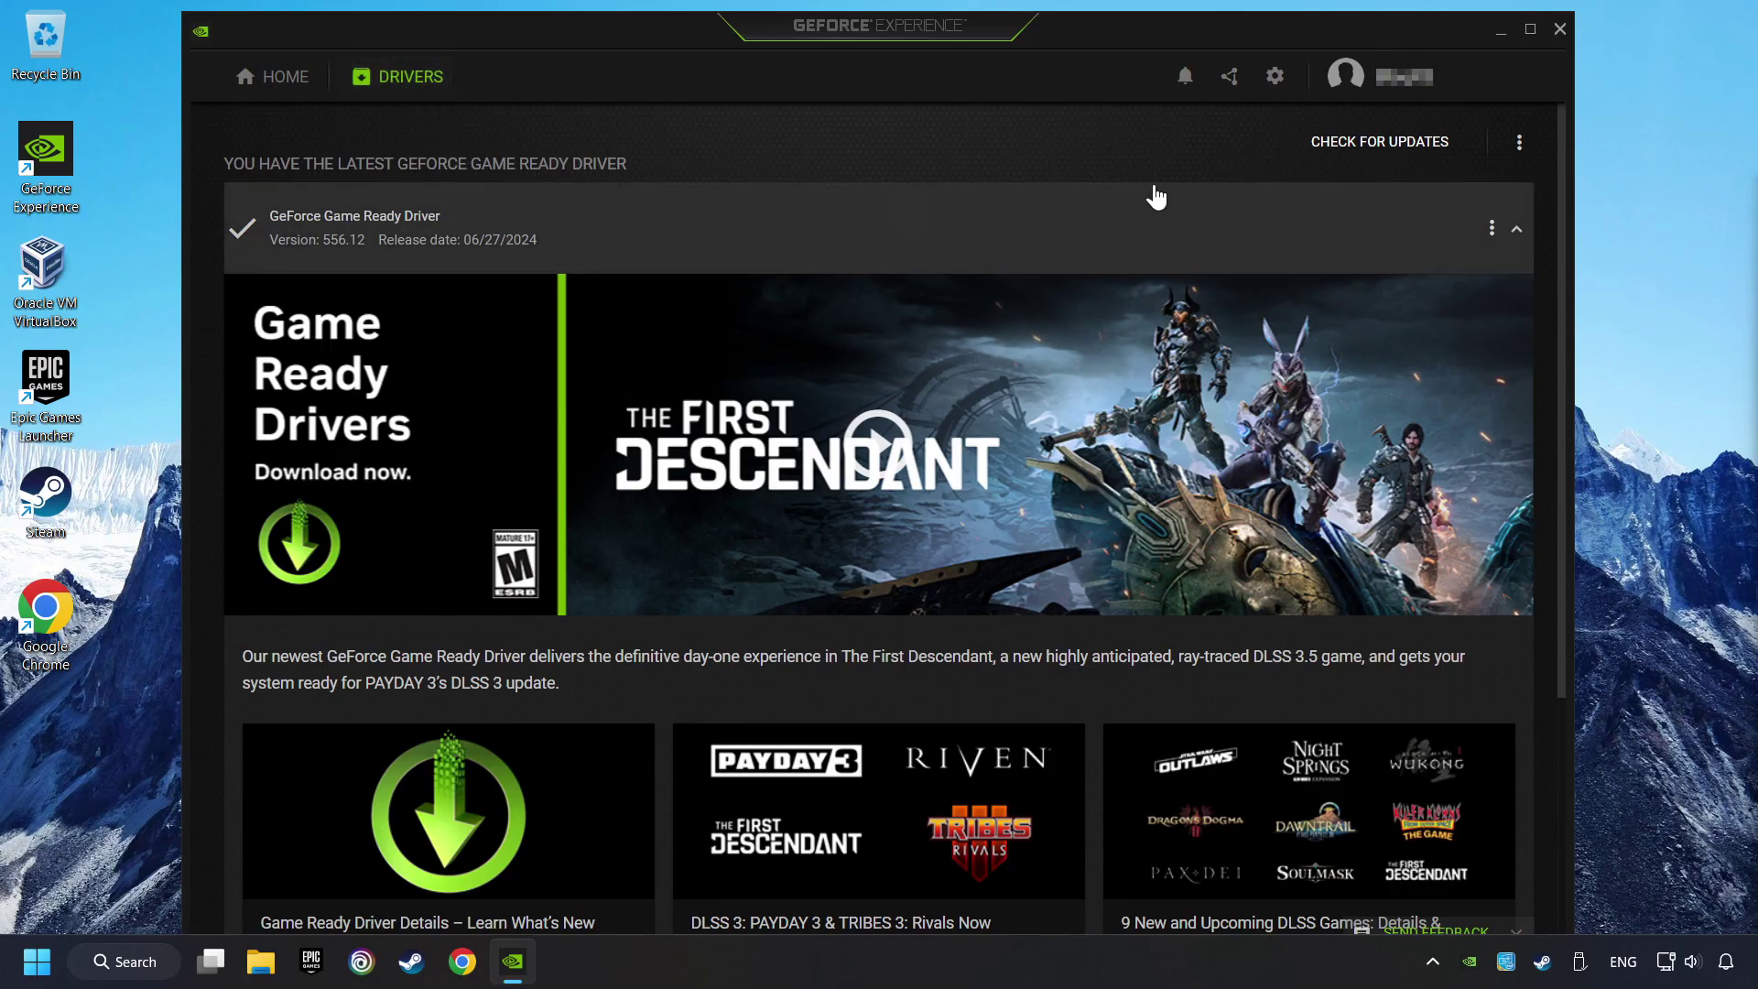
click(1368, 155)
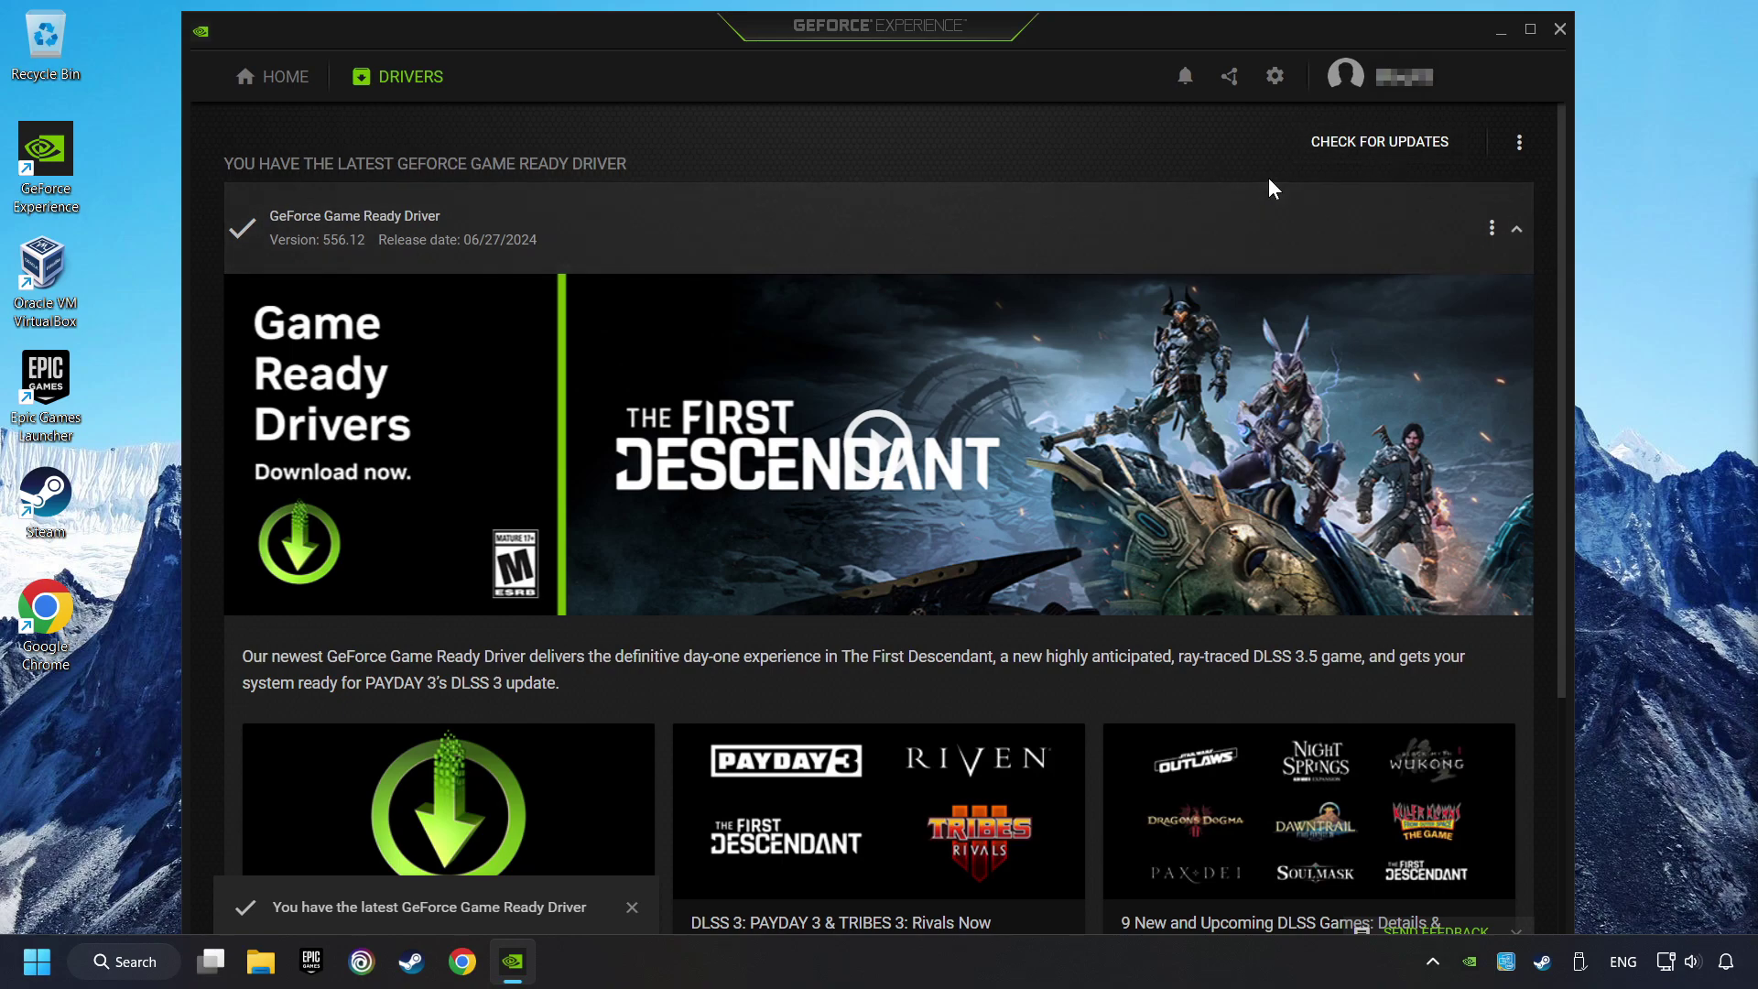
click(1560, 31)
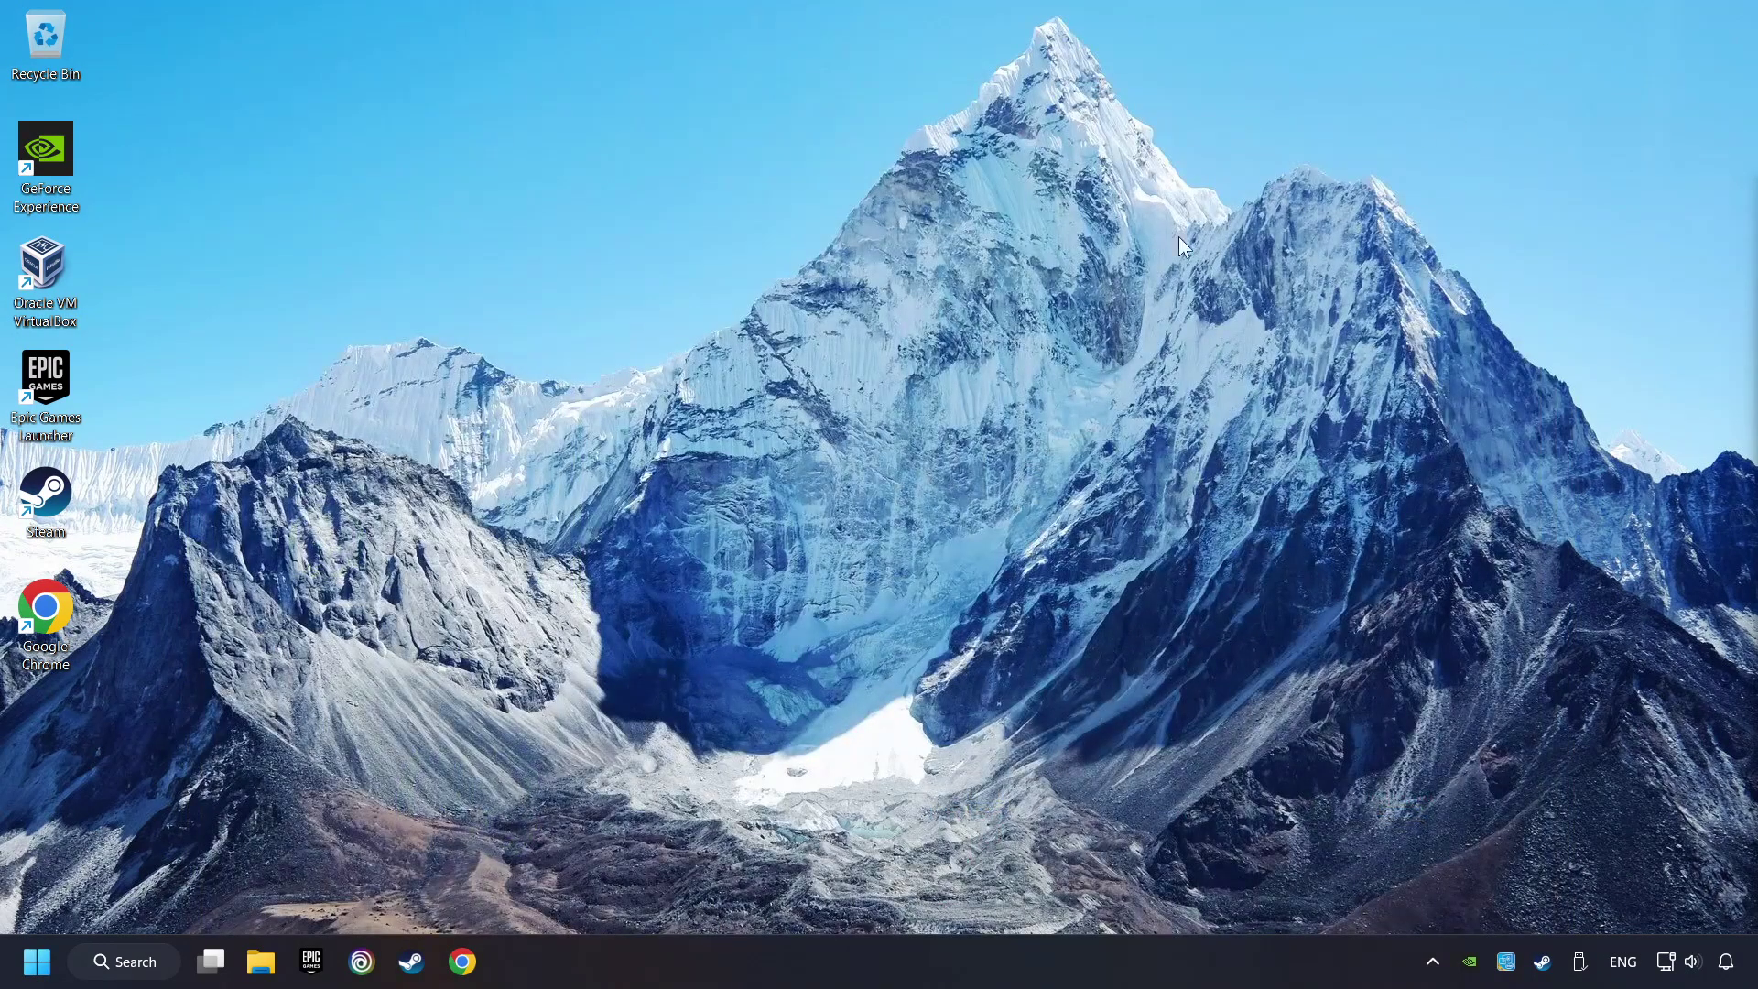
Search the Start menu for 'graphics settings'.
click(124, 961)
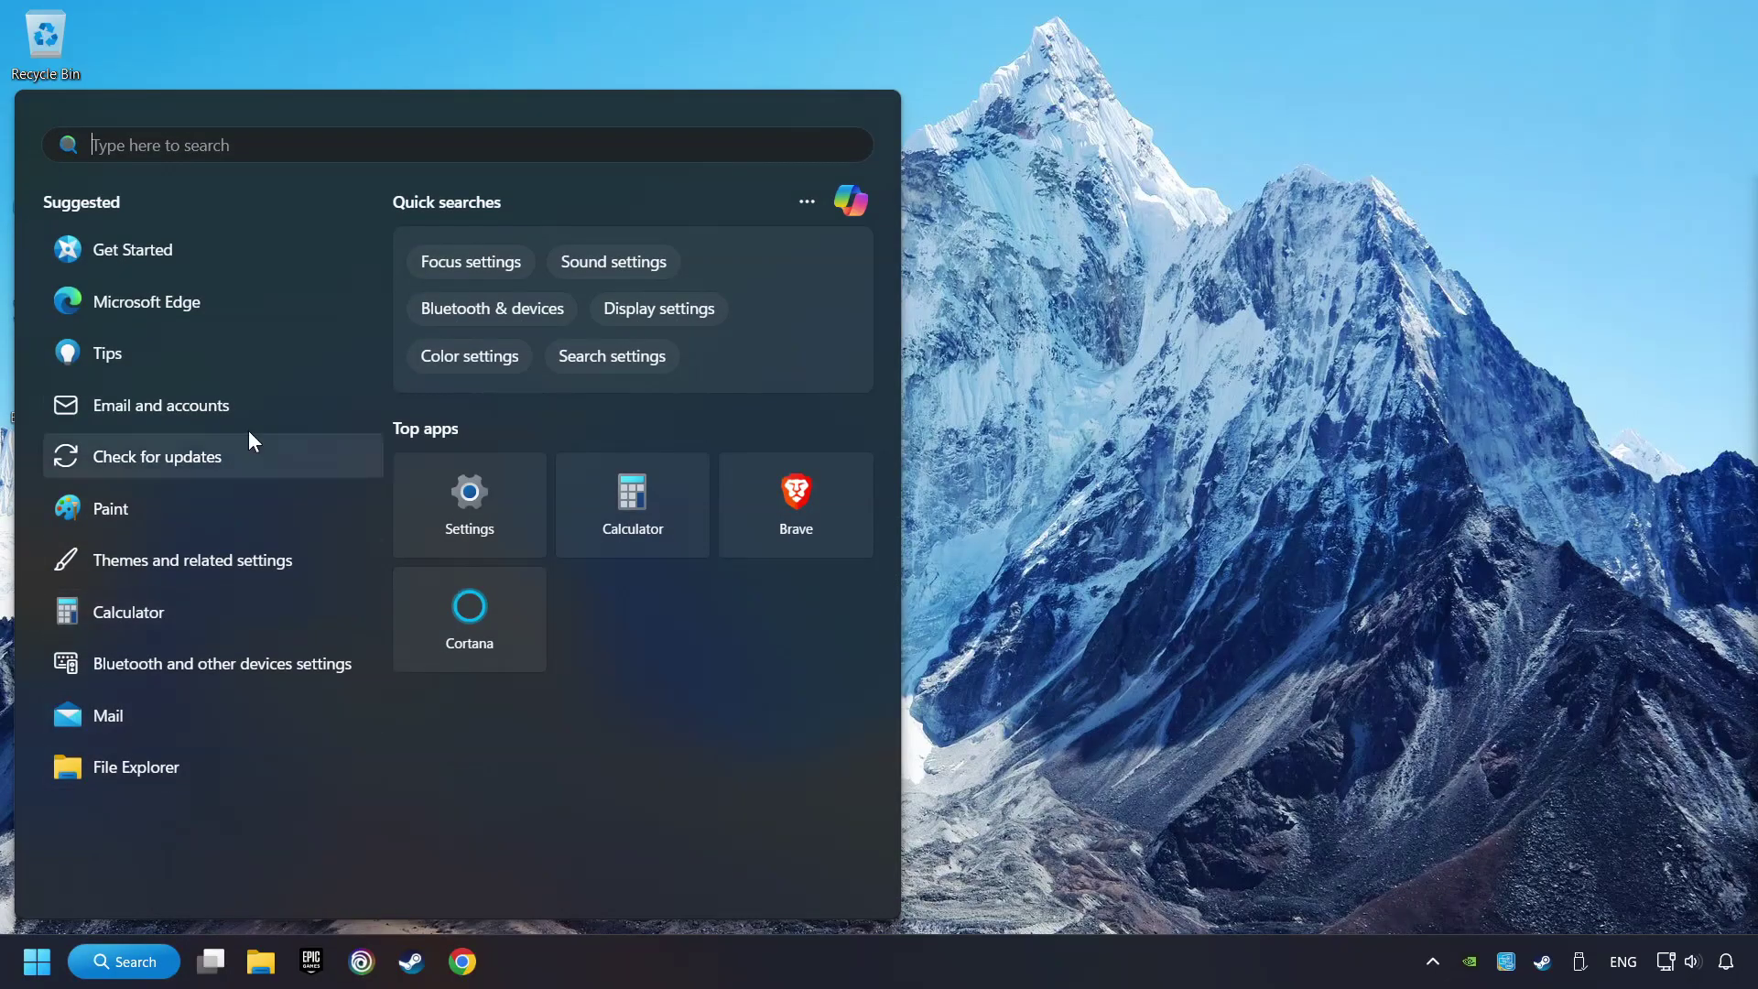
text(gr)
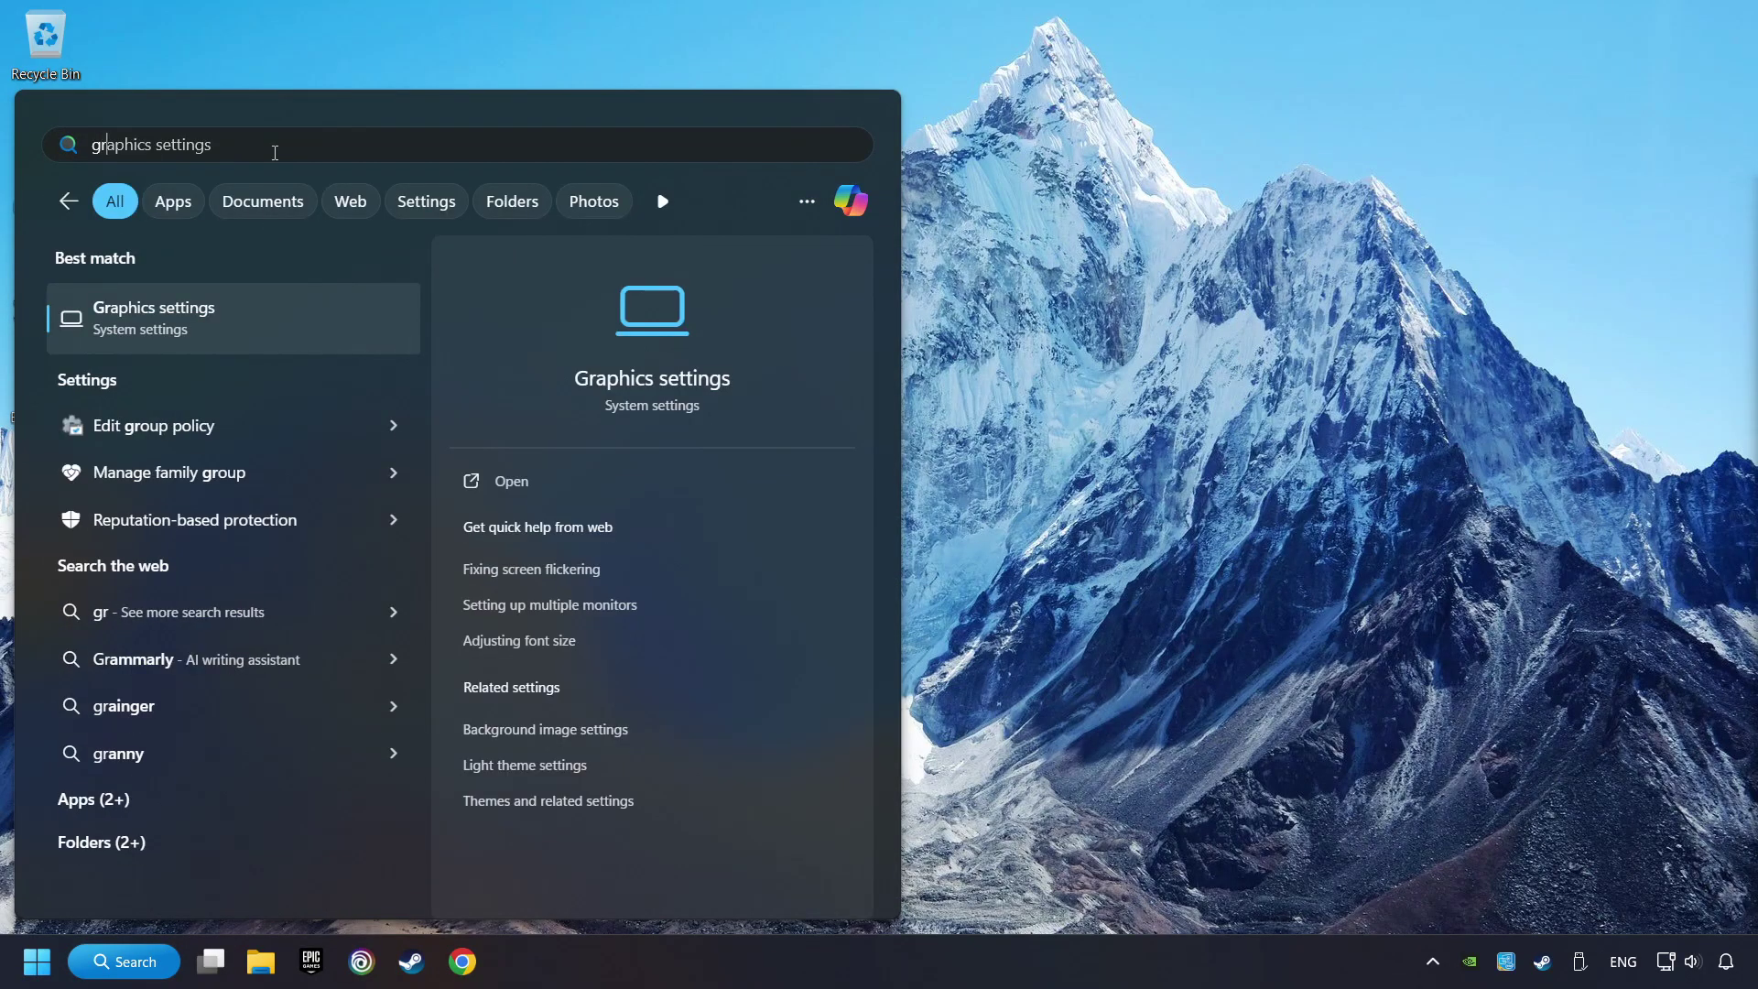
text(aphics settings)
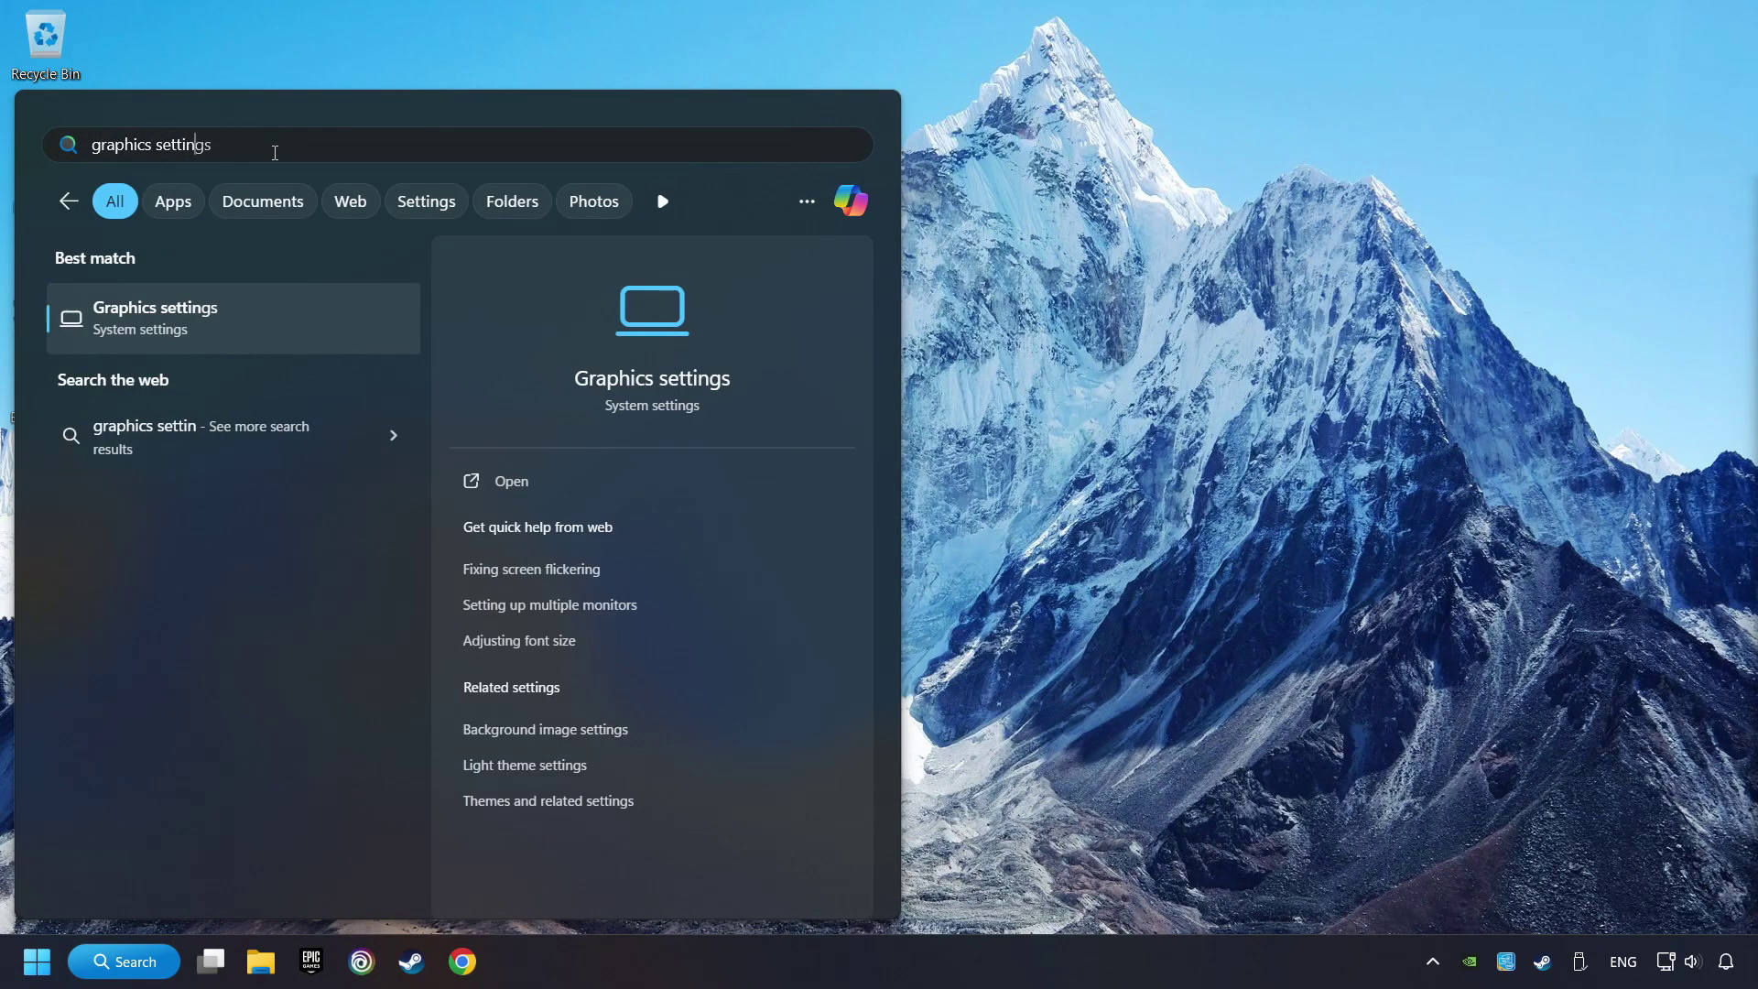
Open the Graphics settings page and locate GAME.exe in the app list.
click(347, 326)
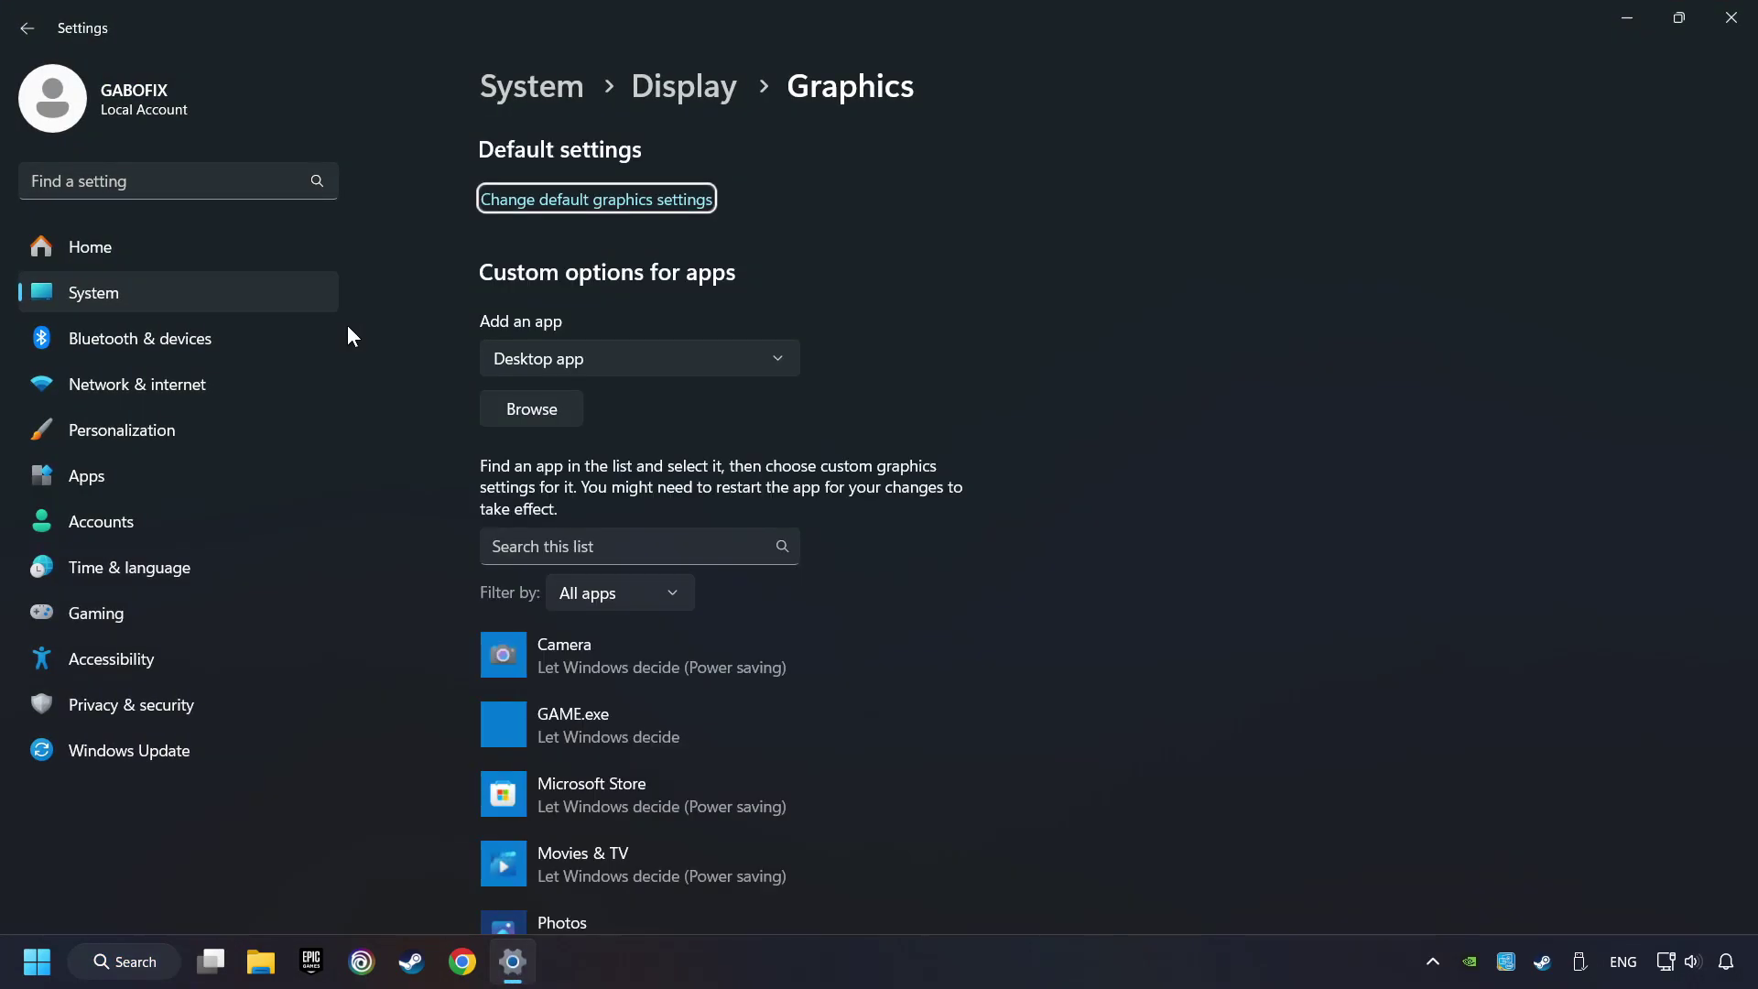
scroll(425, 359, down, 3)
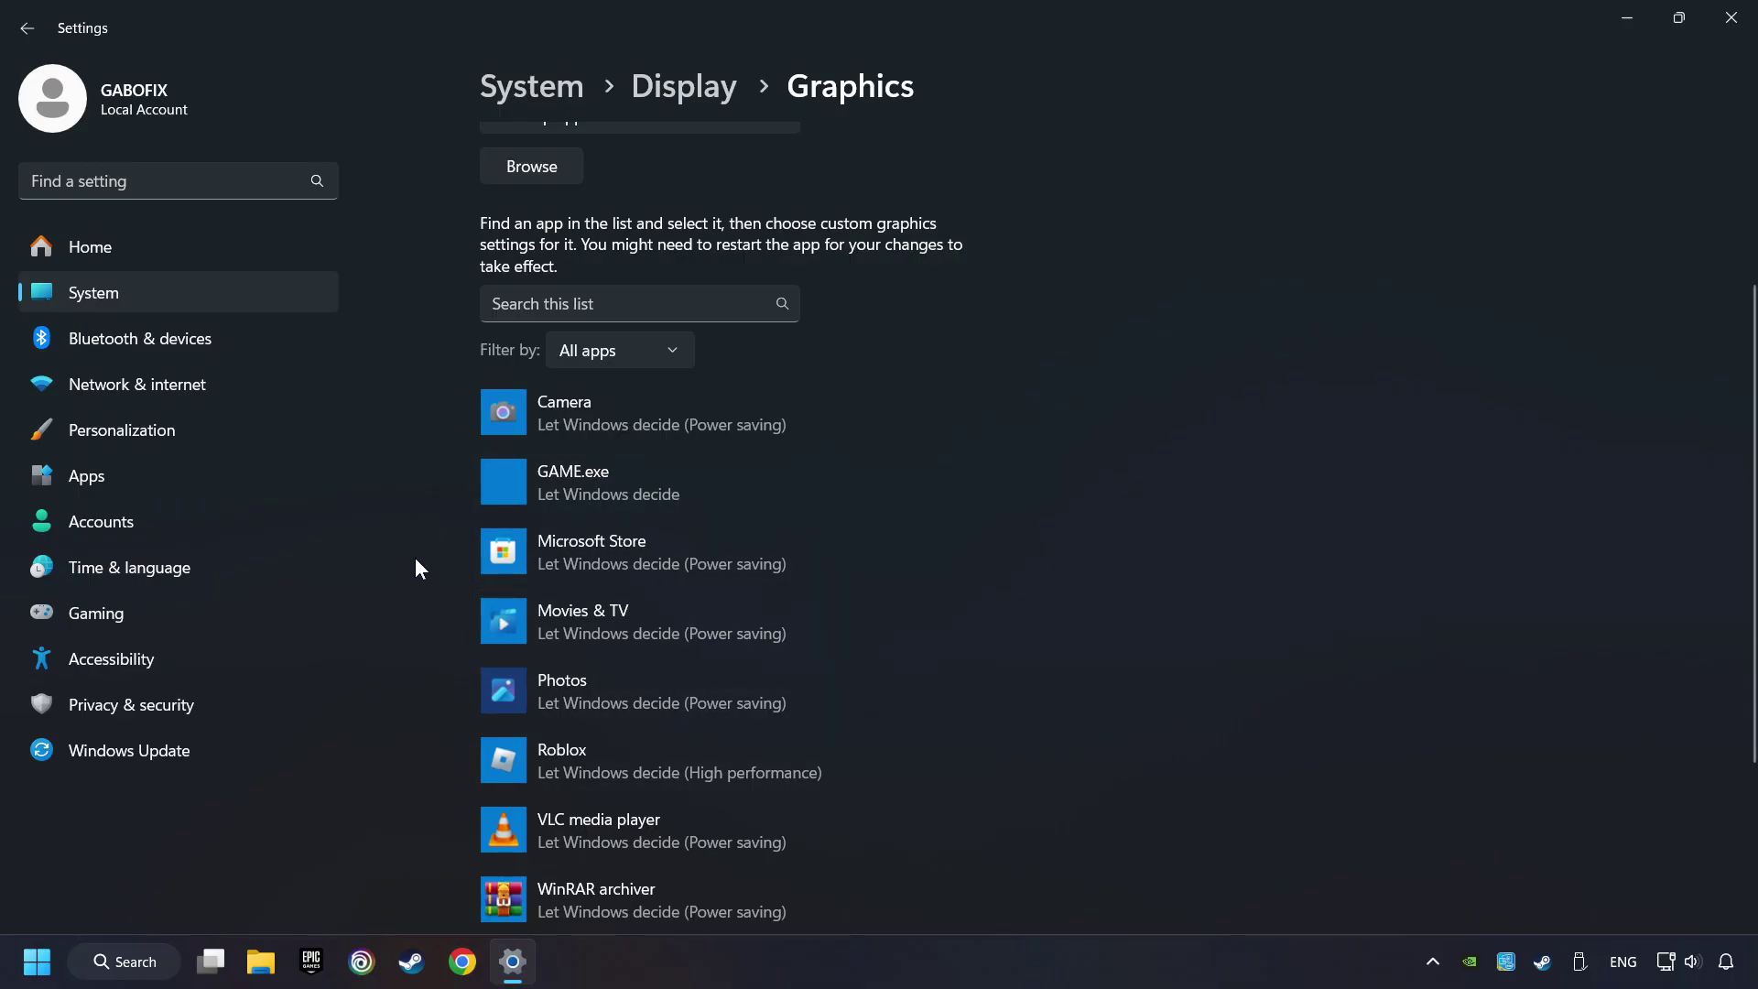
scroll(415, 558, up, 2)
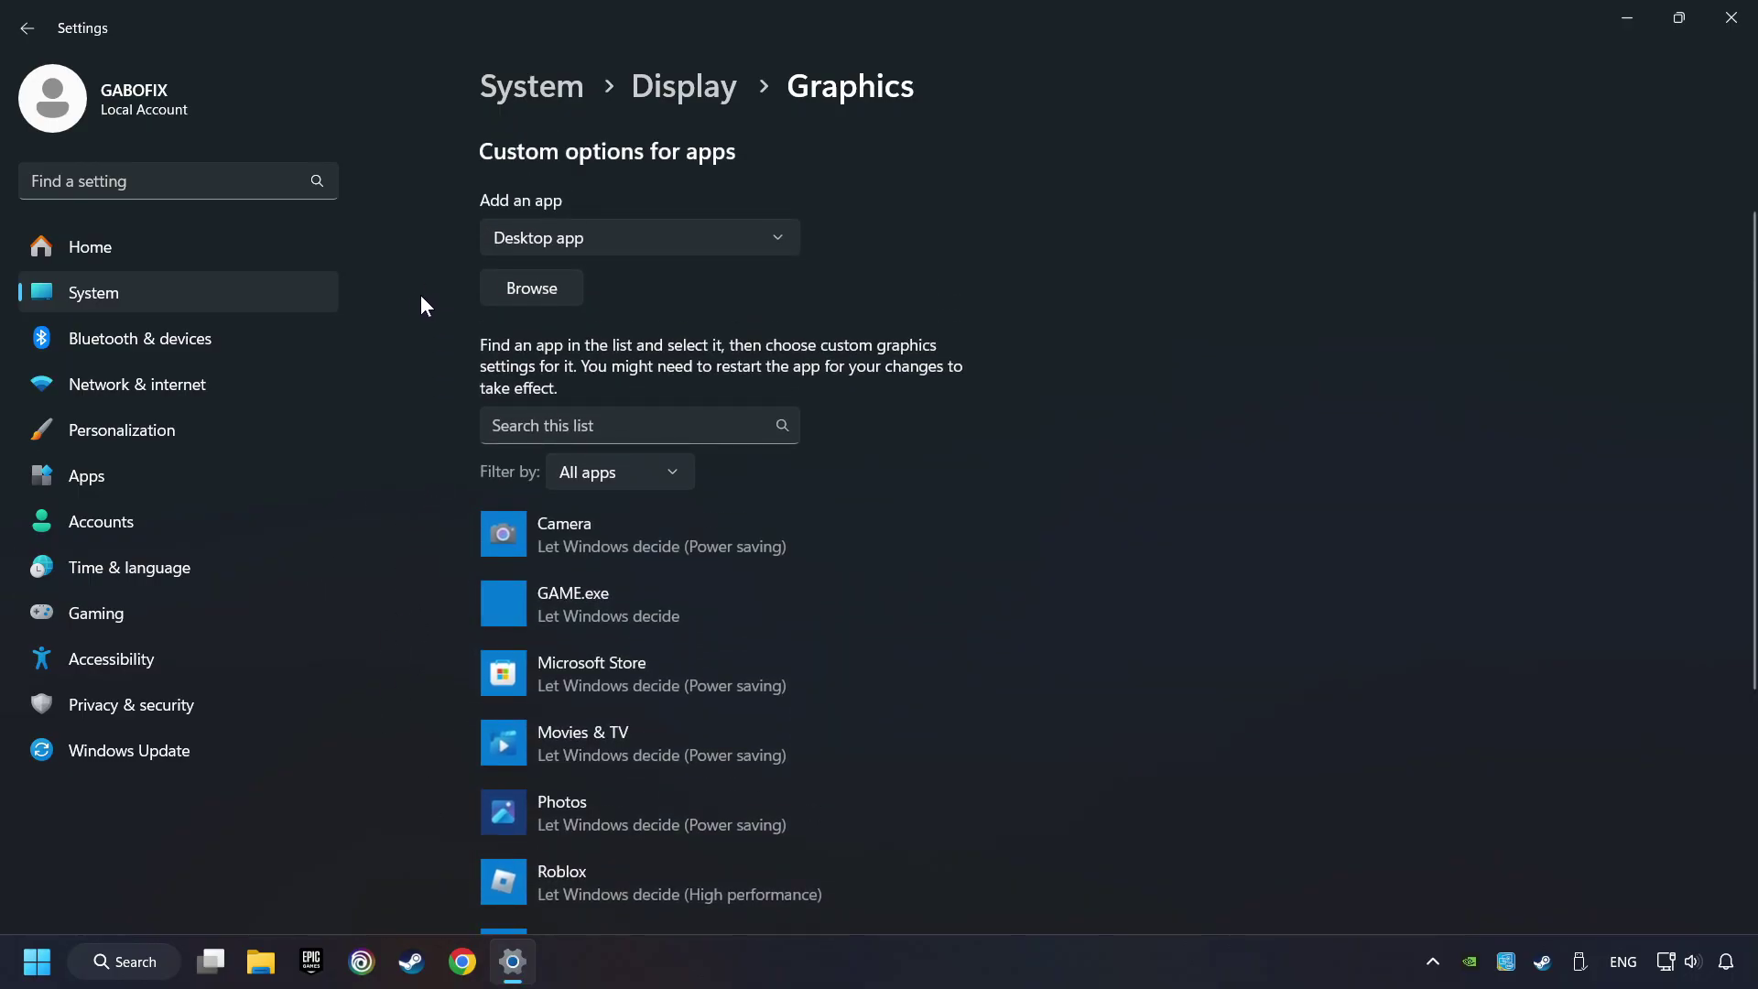
click(549, 293)
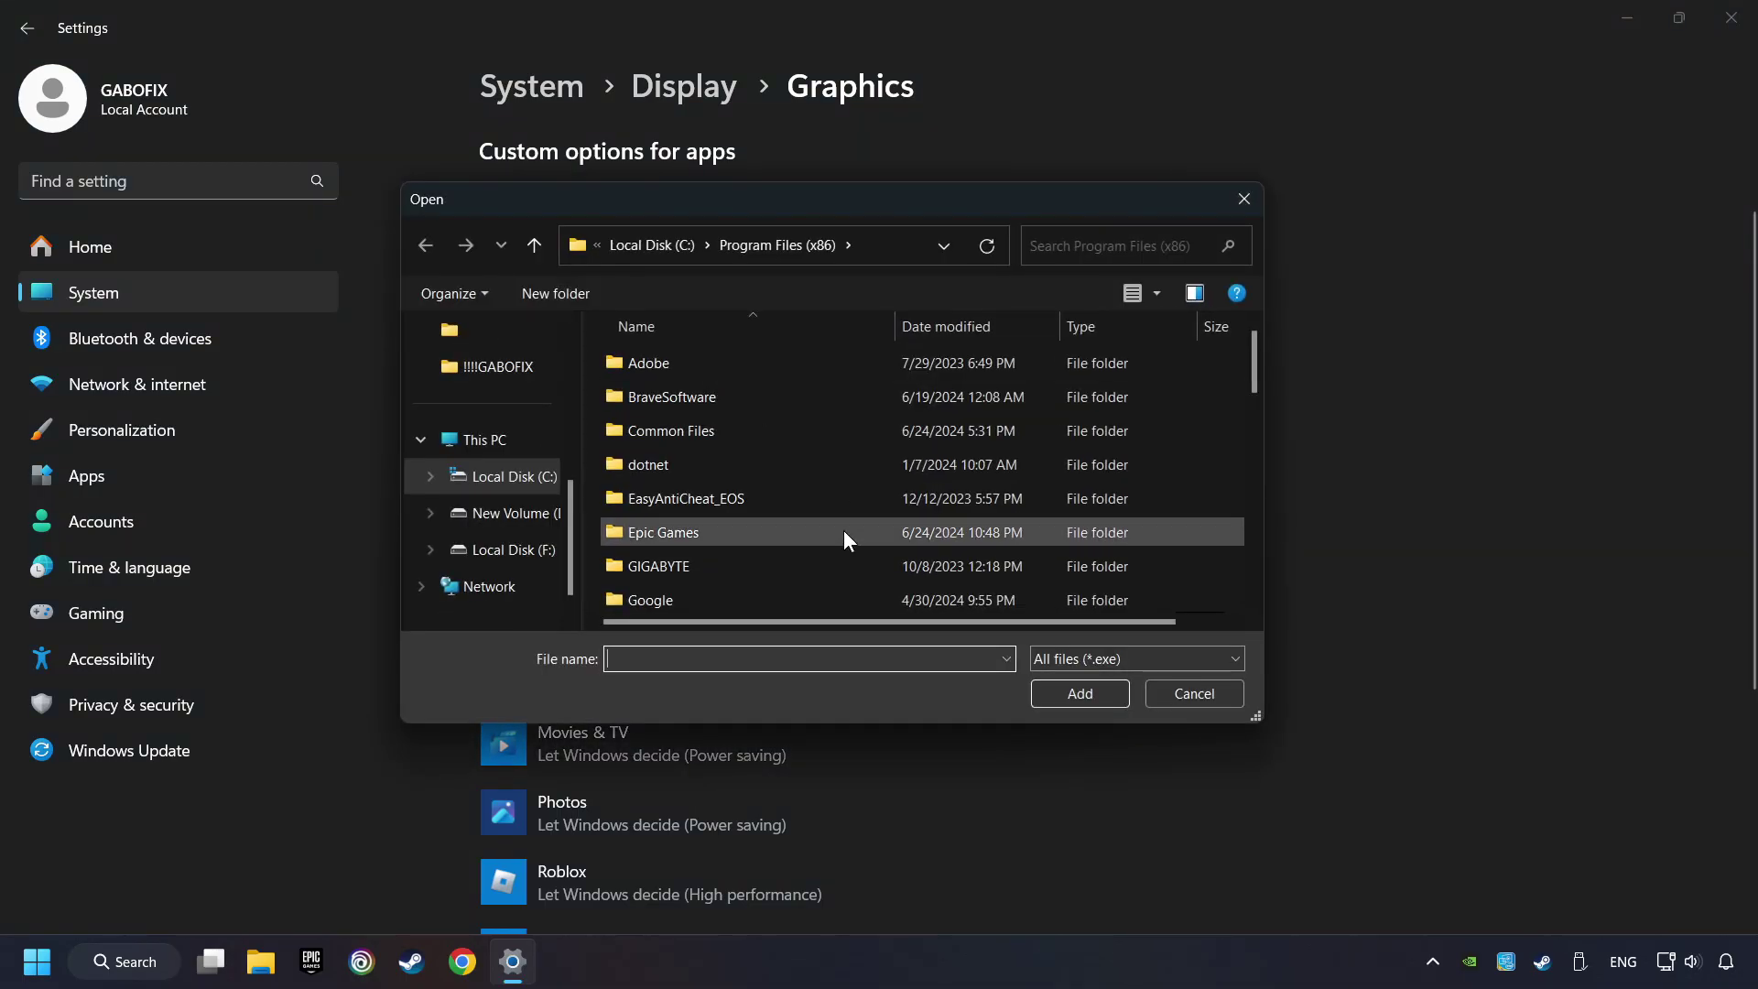
click(1248, 200)
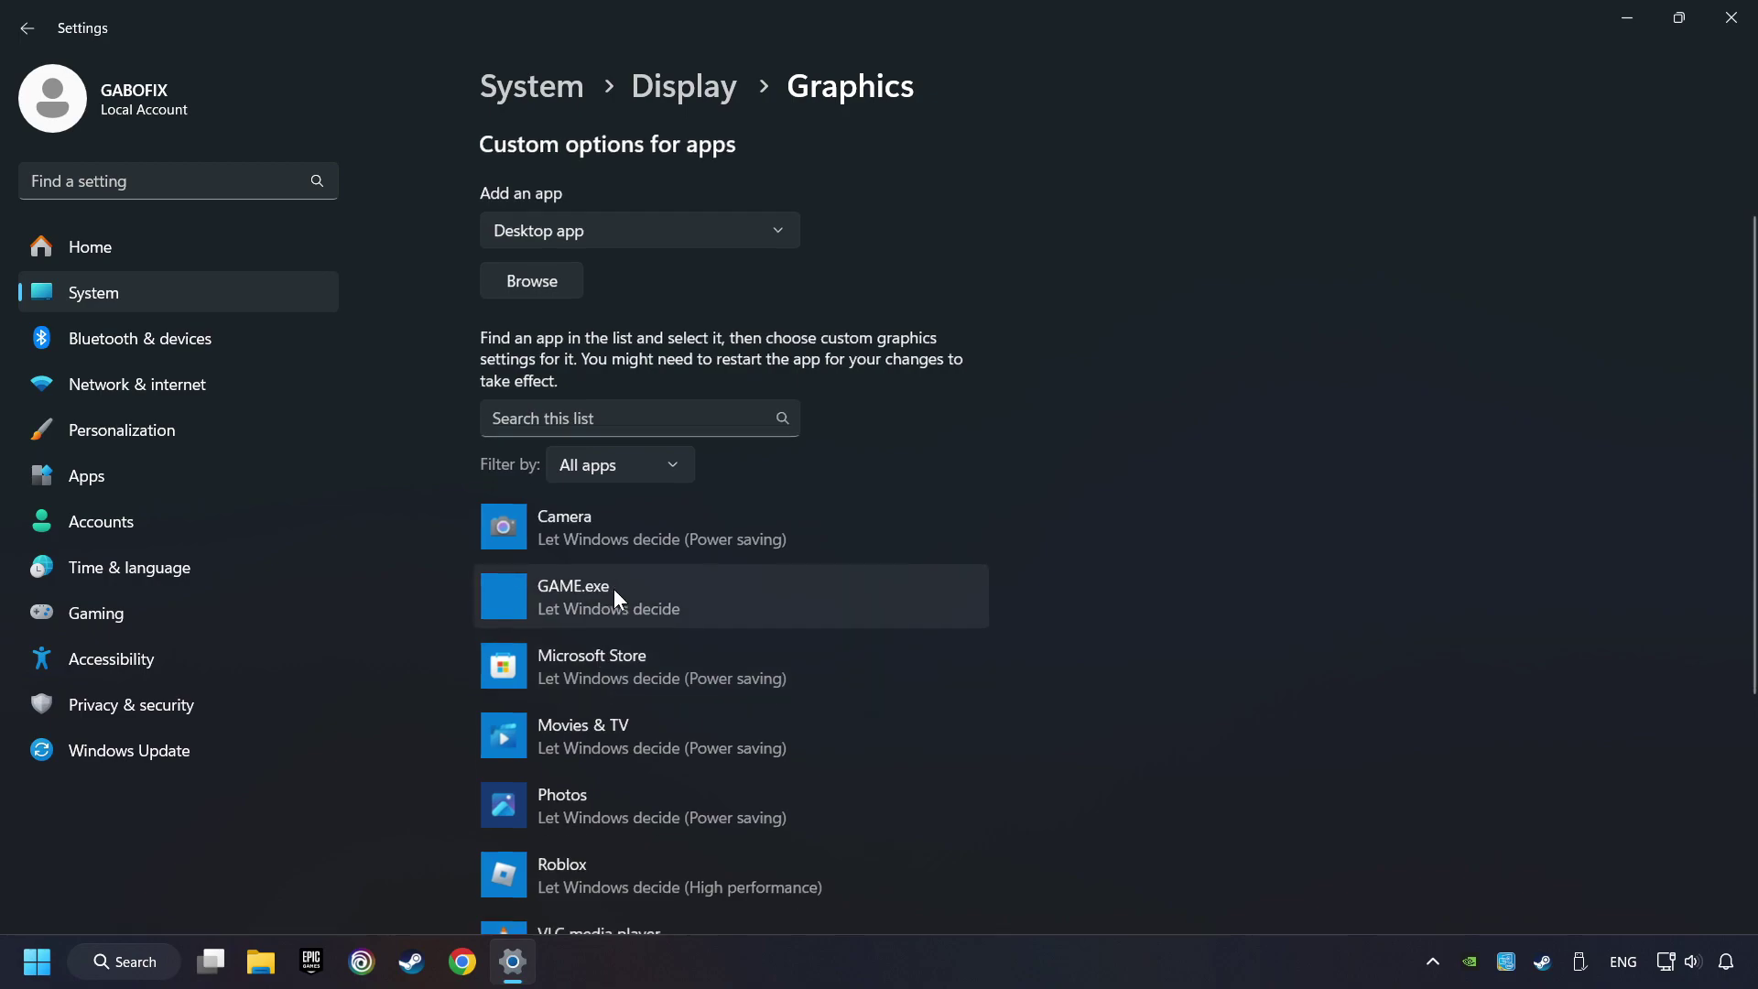
scroll(586, 541, down, 2)
Set GAME.exe to High performance (NVIDIA GeForce GTX 1050 Ti), save, and close Settings.
click(628, 478)
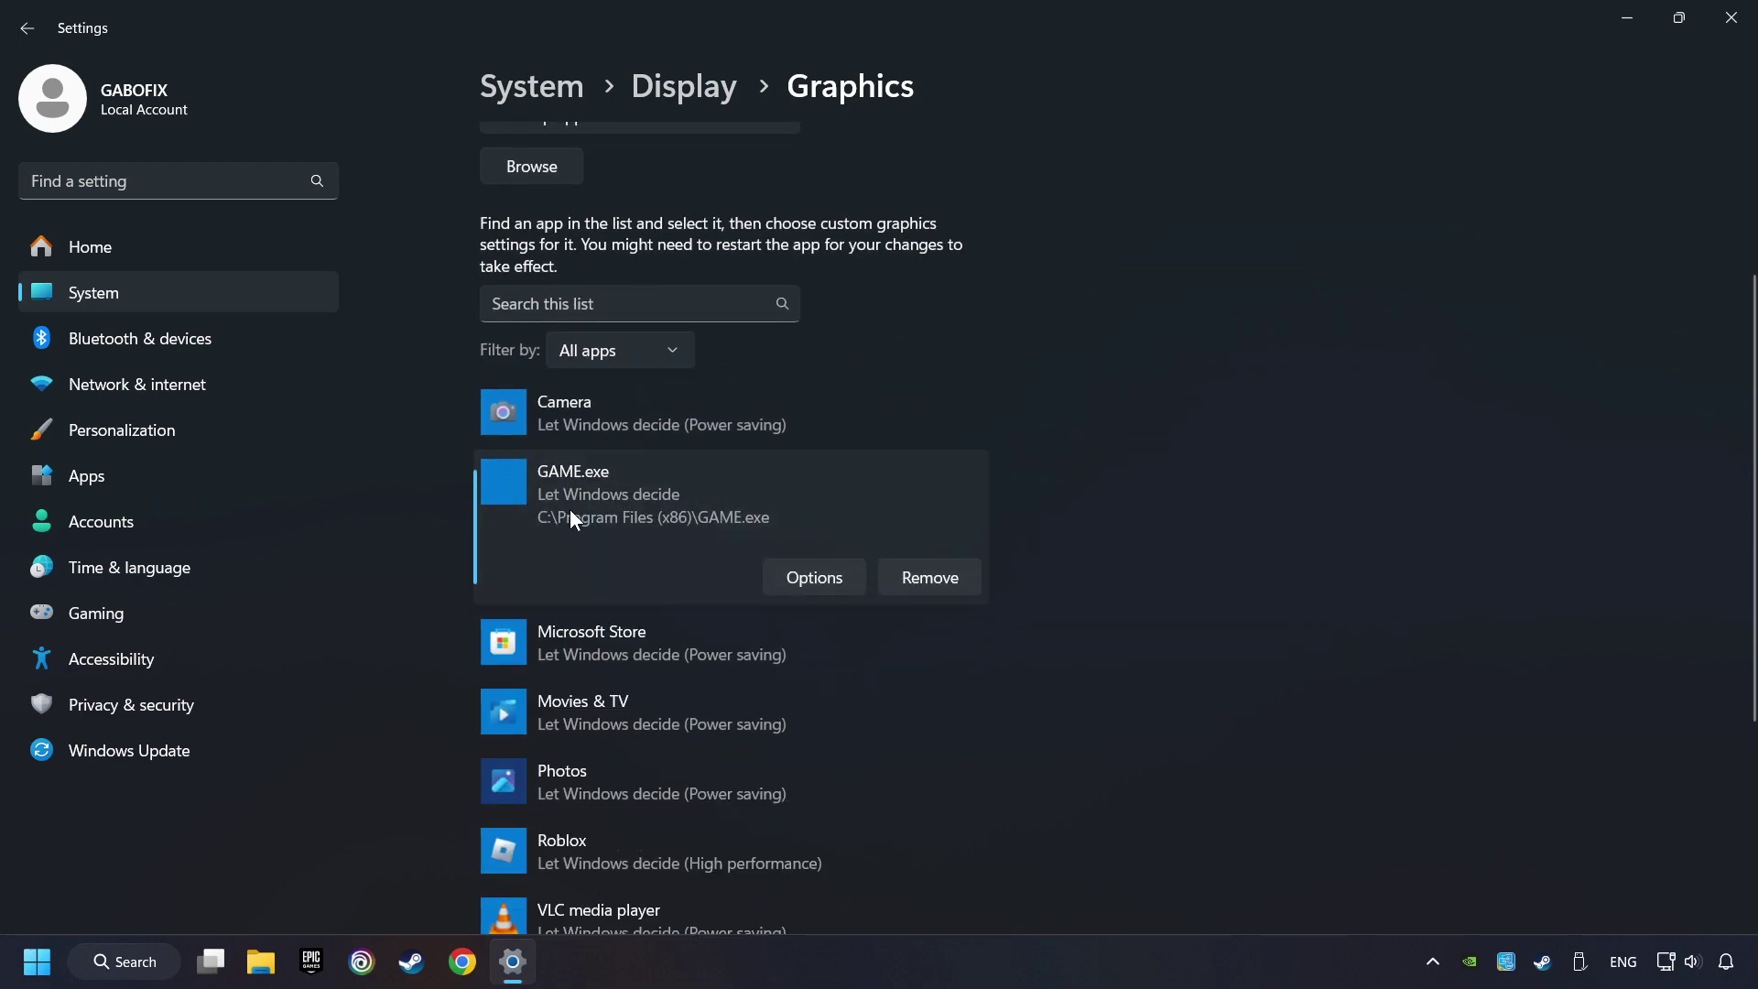
click(828, 579)
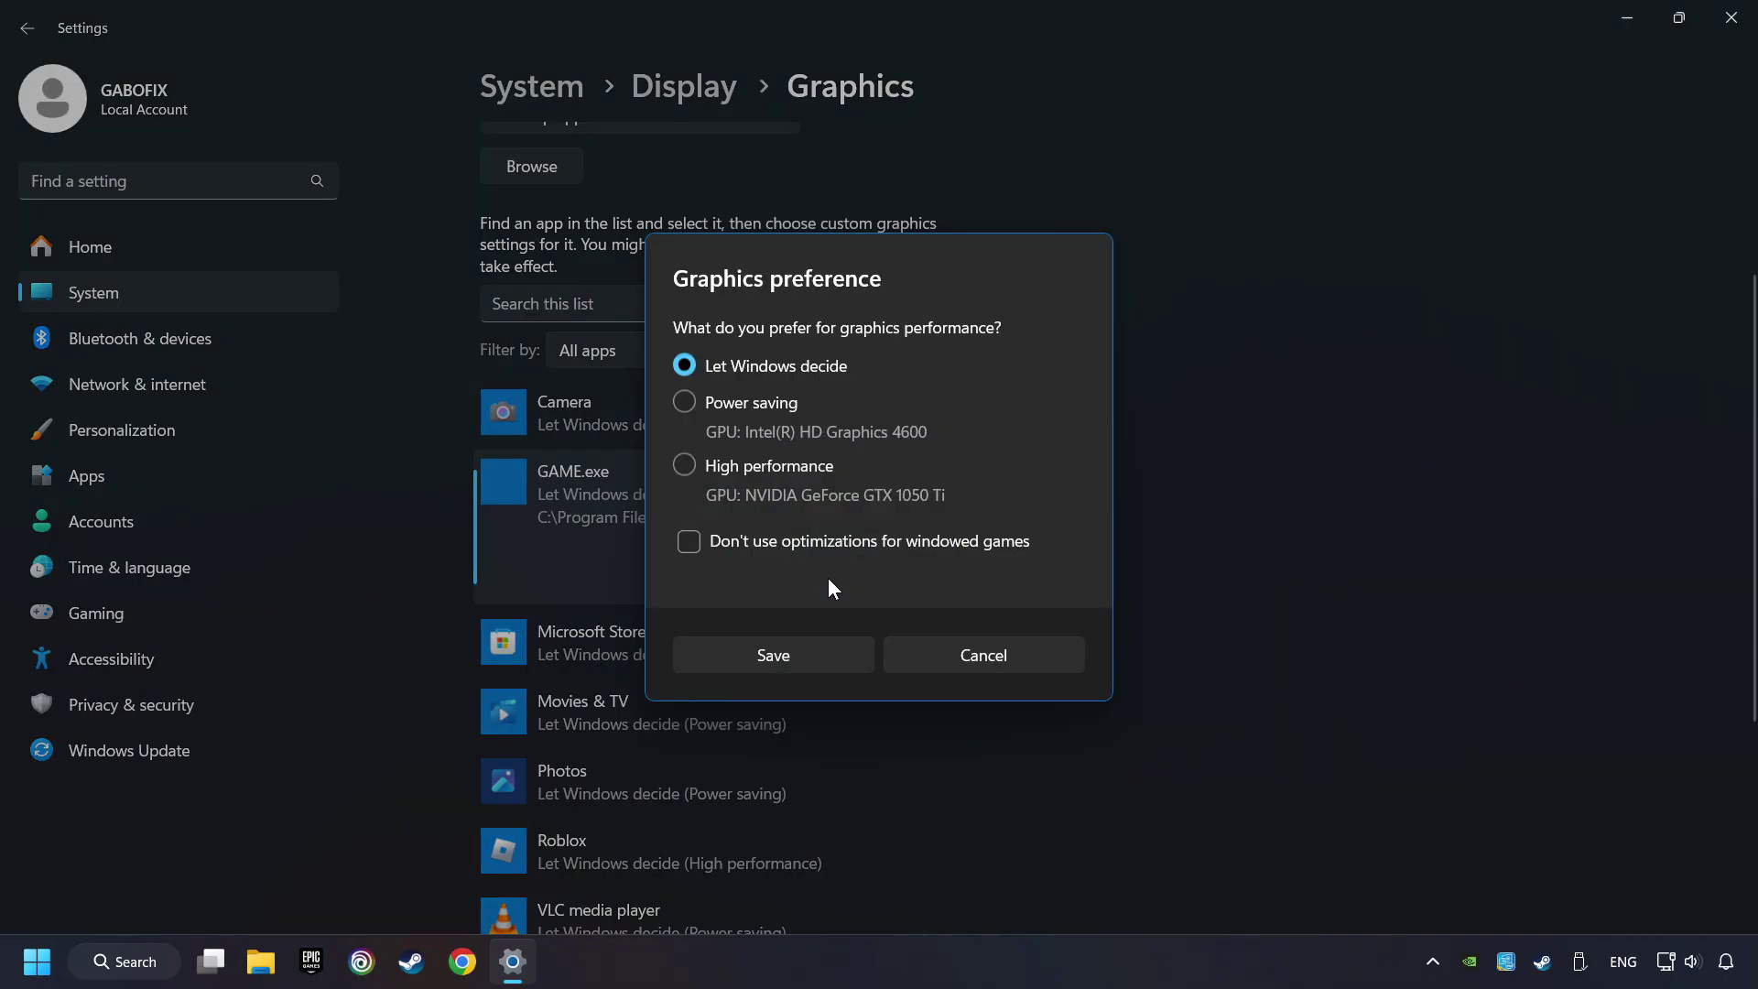
click(685, 467)
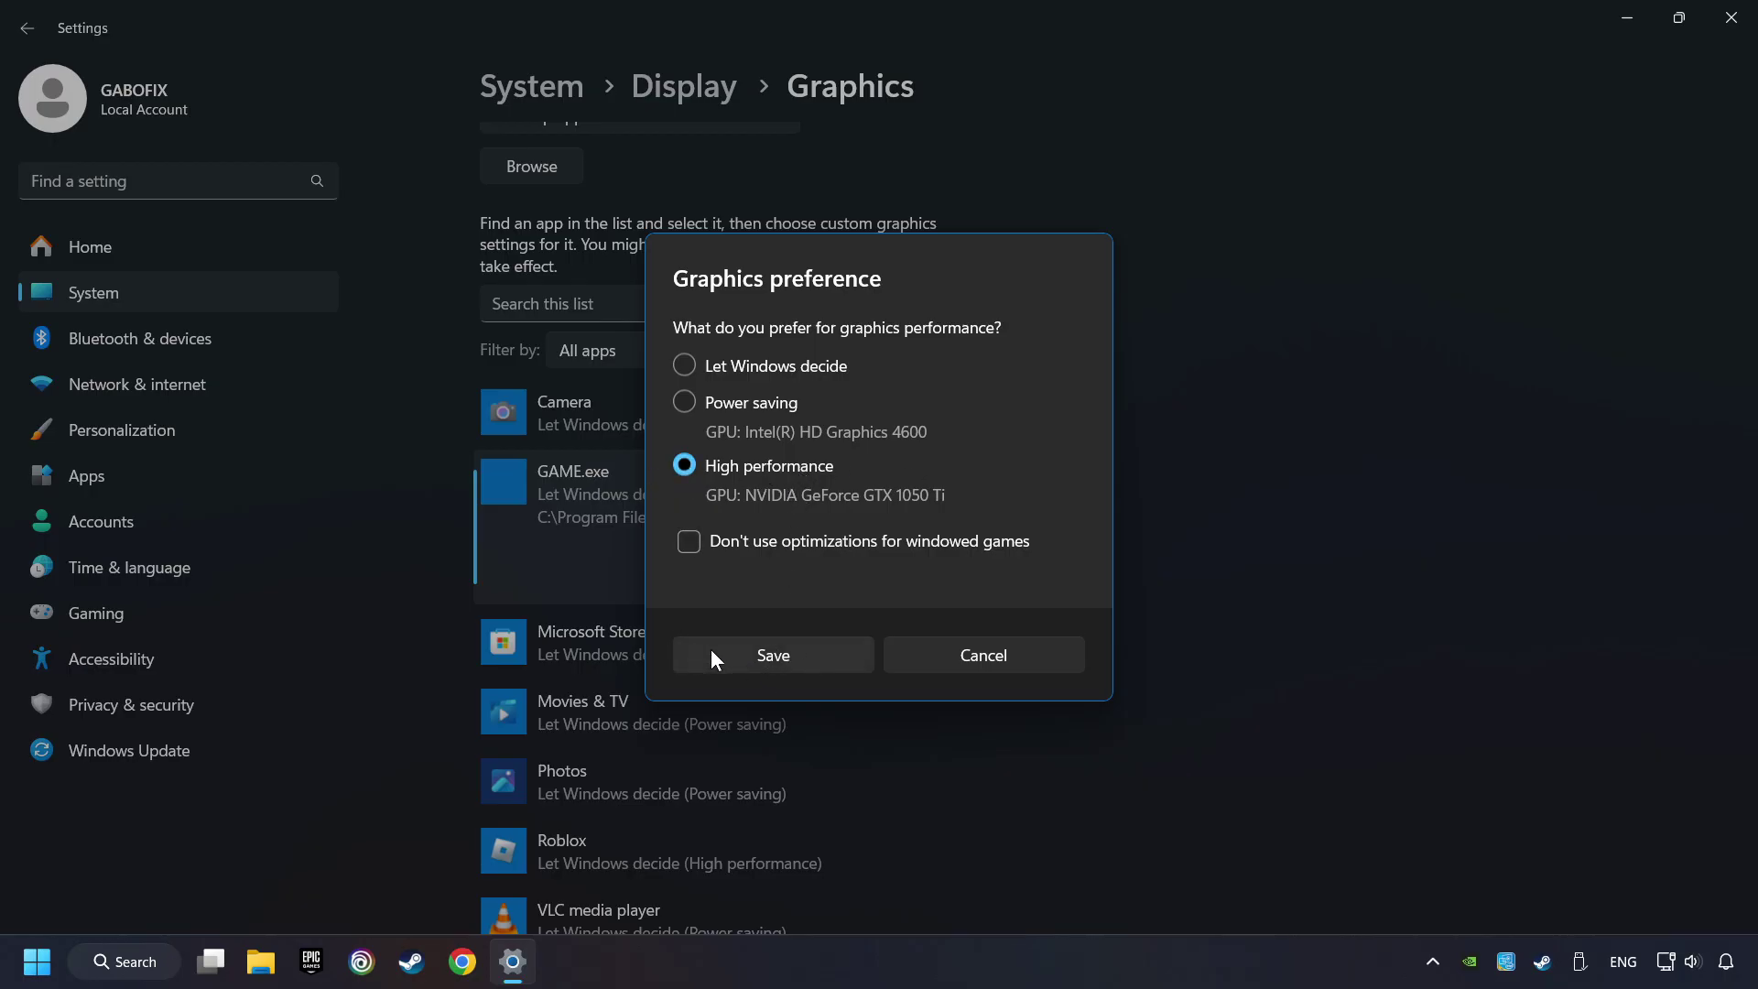
click(802, 652)
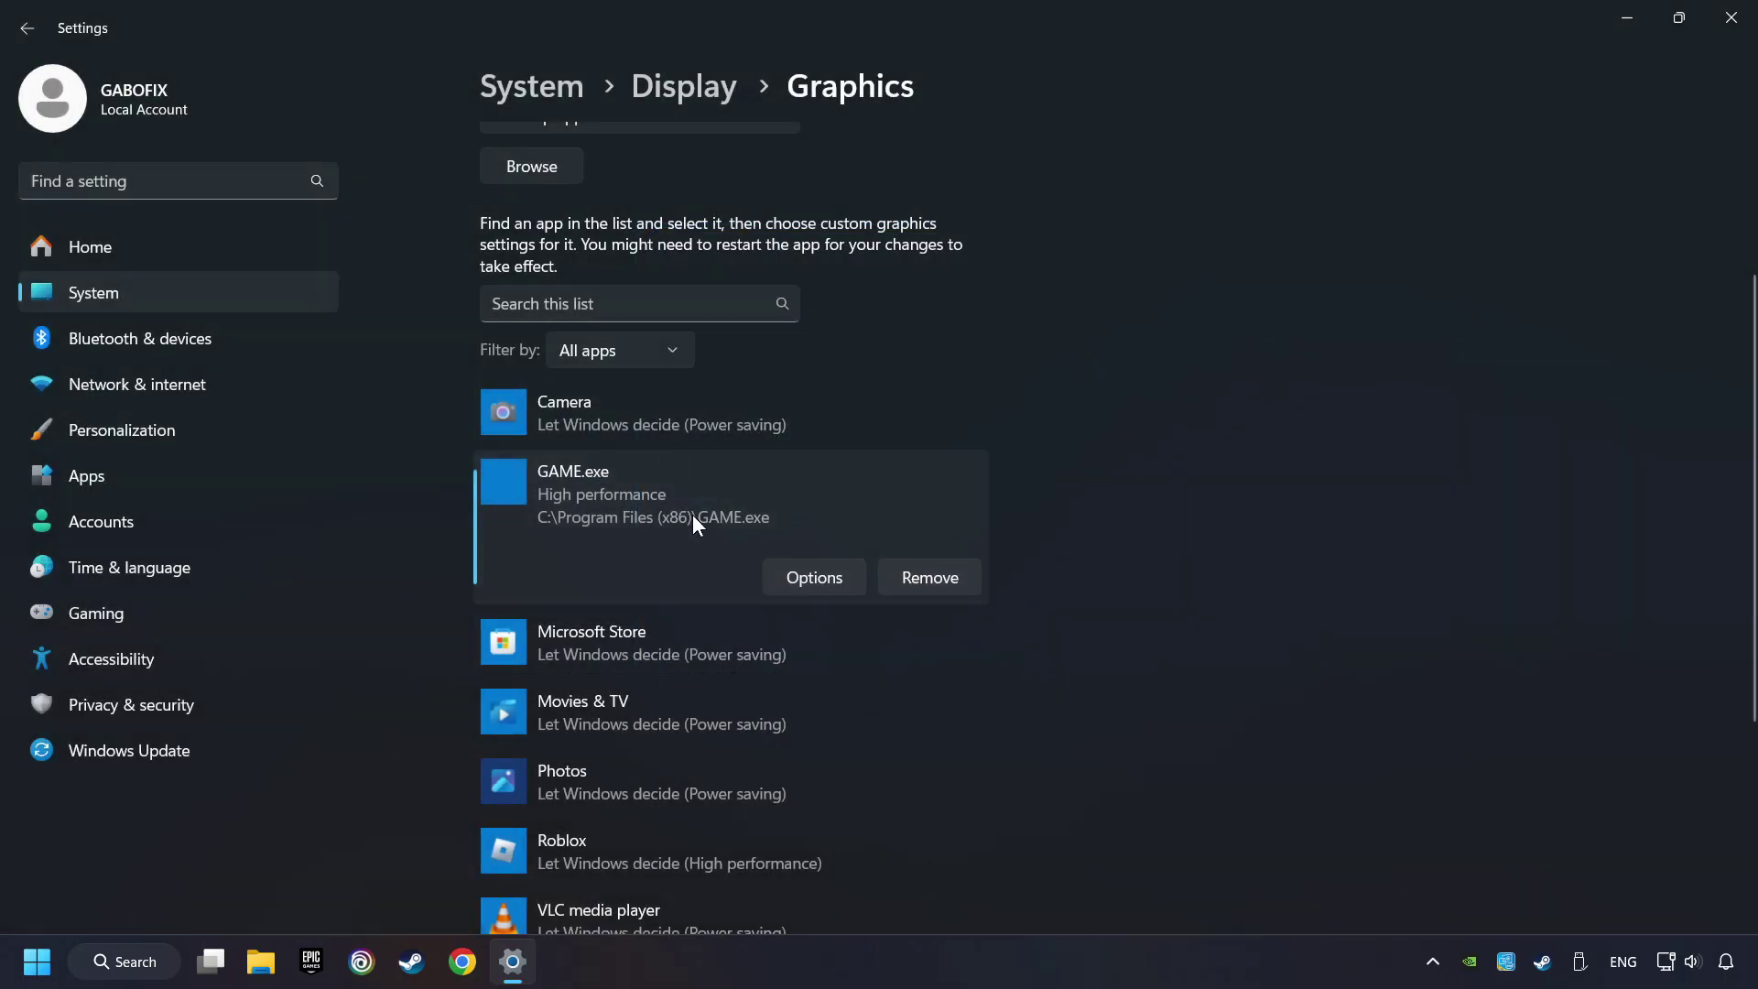
click(1743, 25)
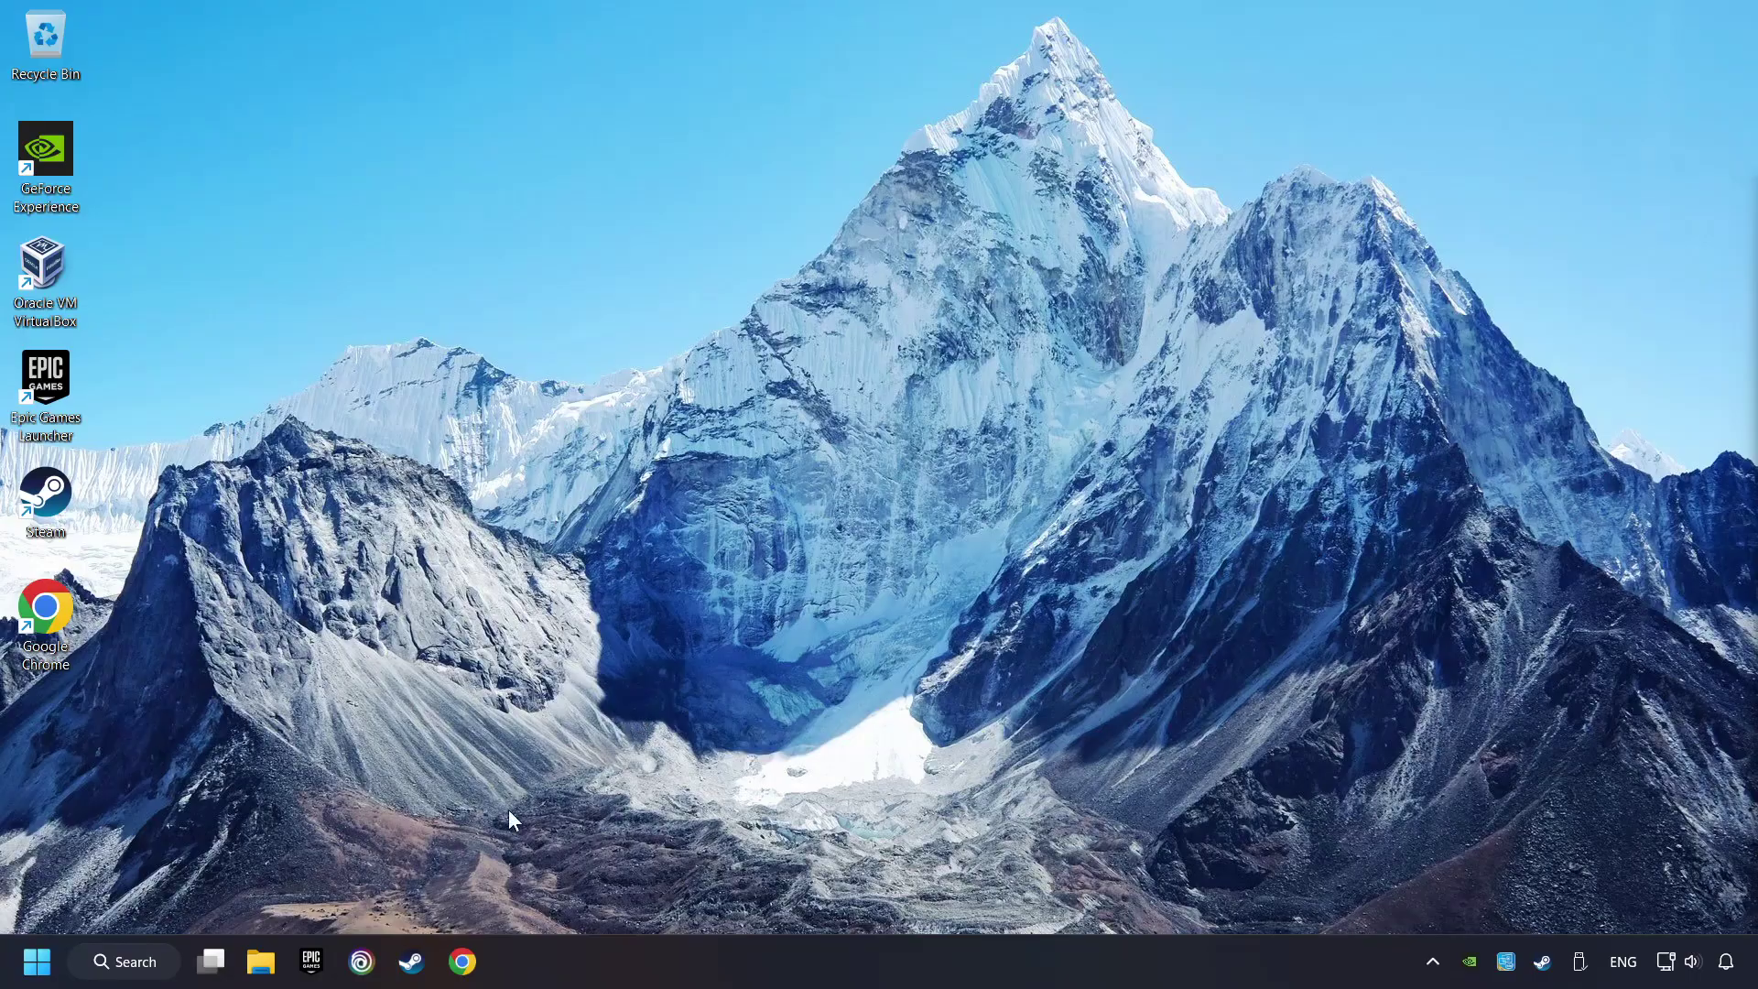
Verify the integrity of GAME's files from its Steam Properties Installed Files page.
click(409, 960)
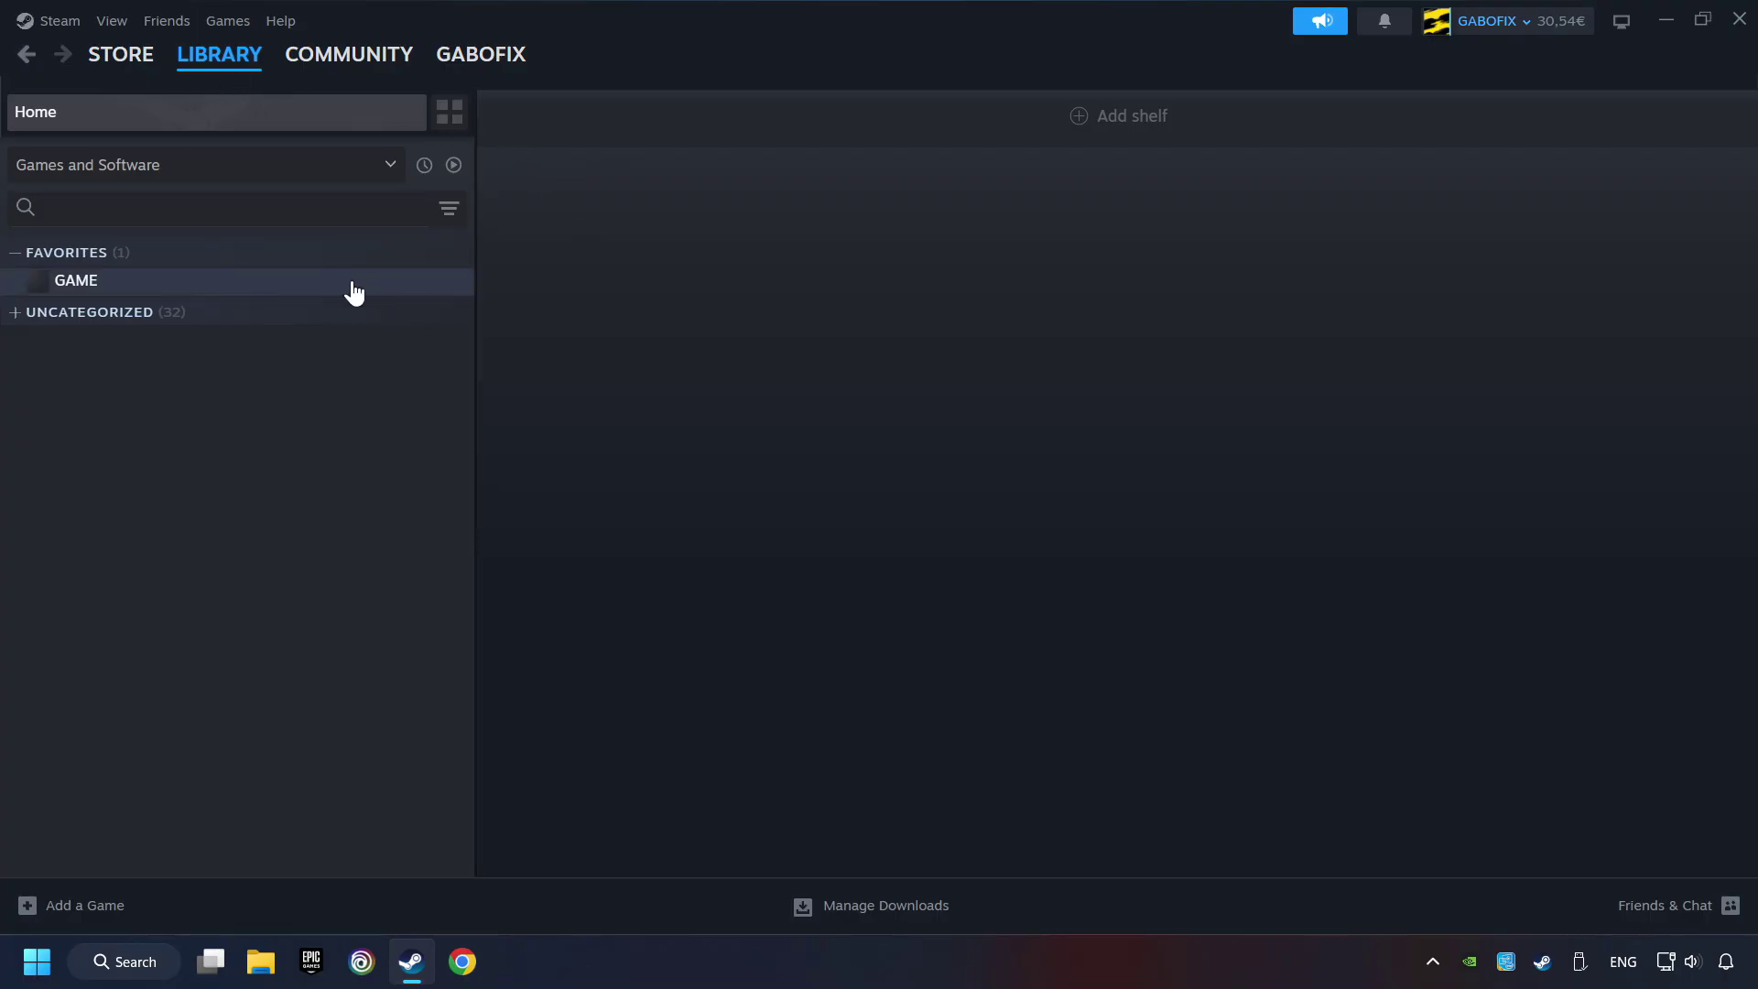
right_click(387, 285)
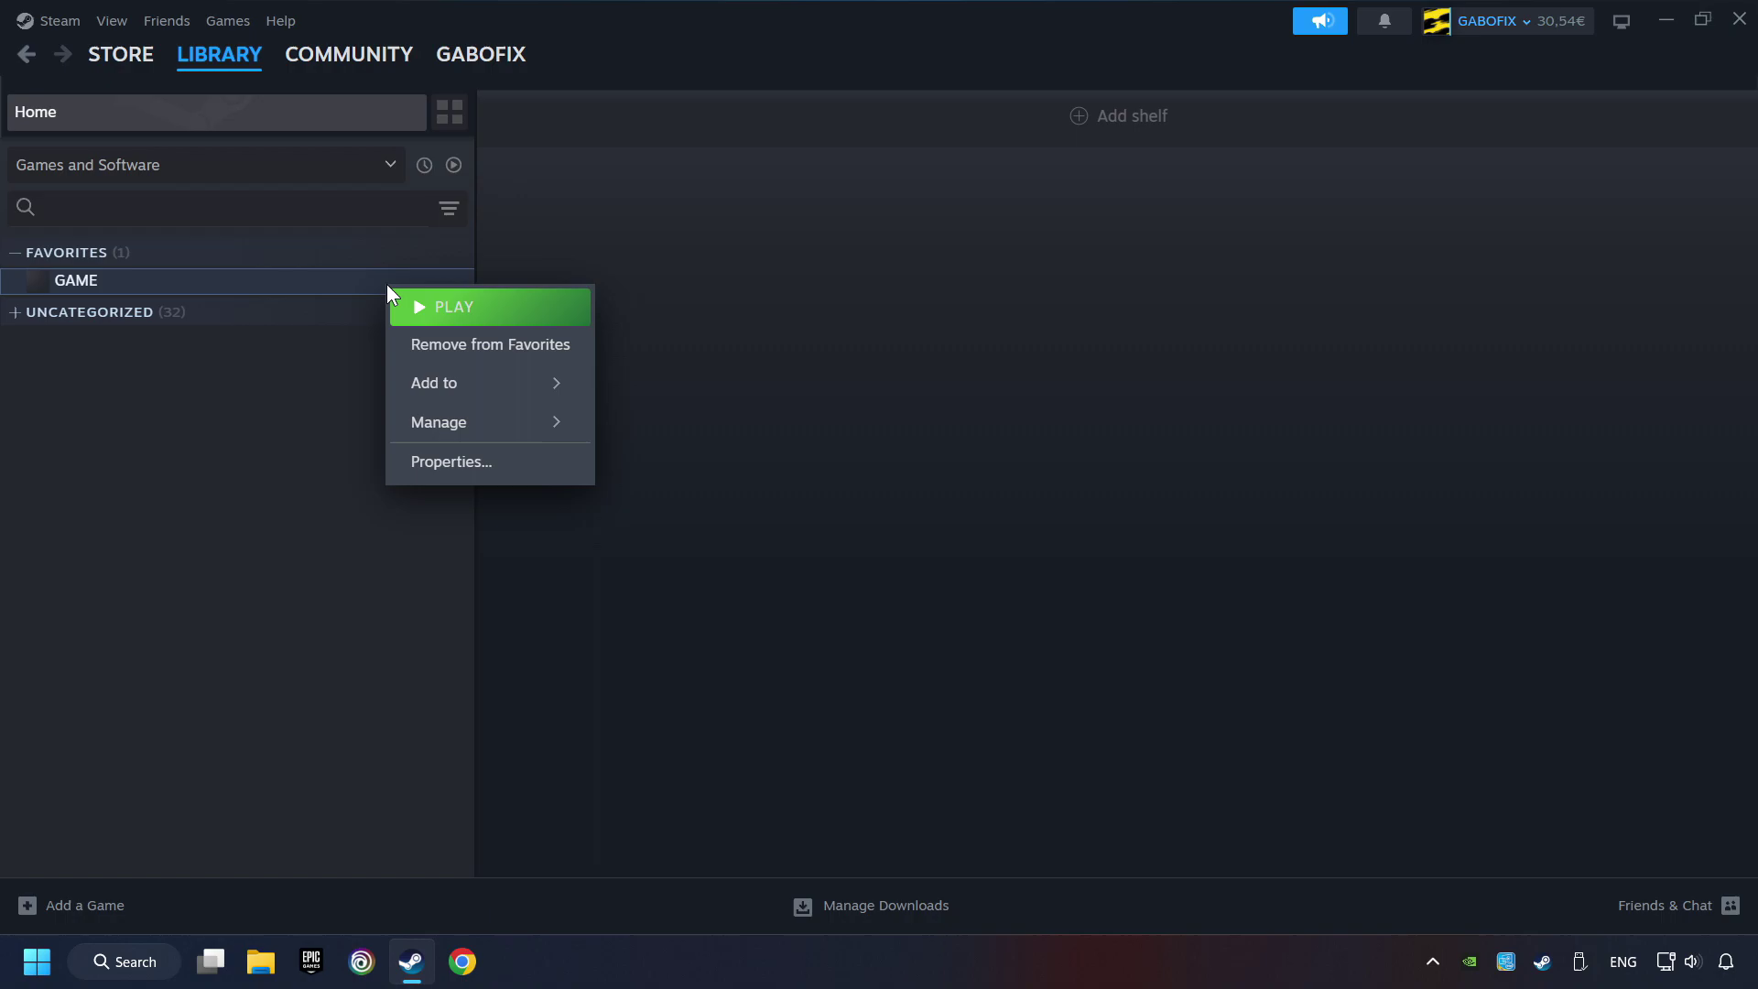
click(538, 463)
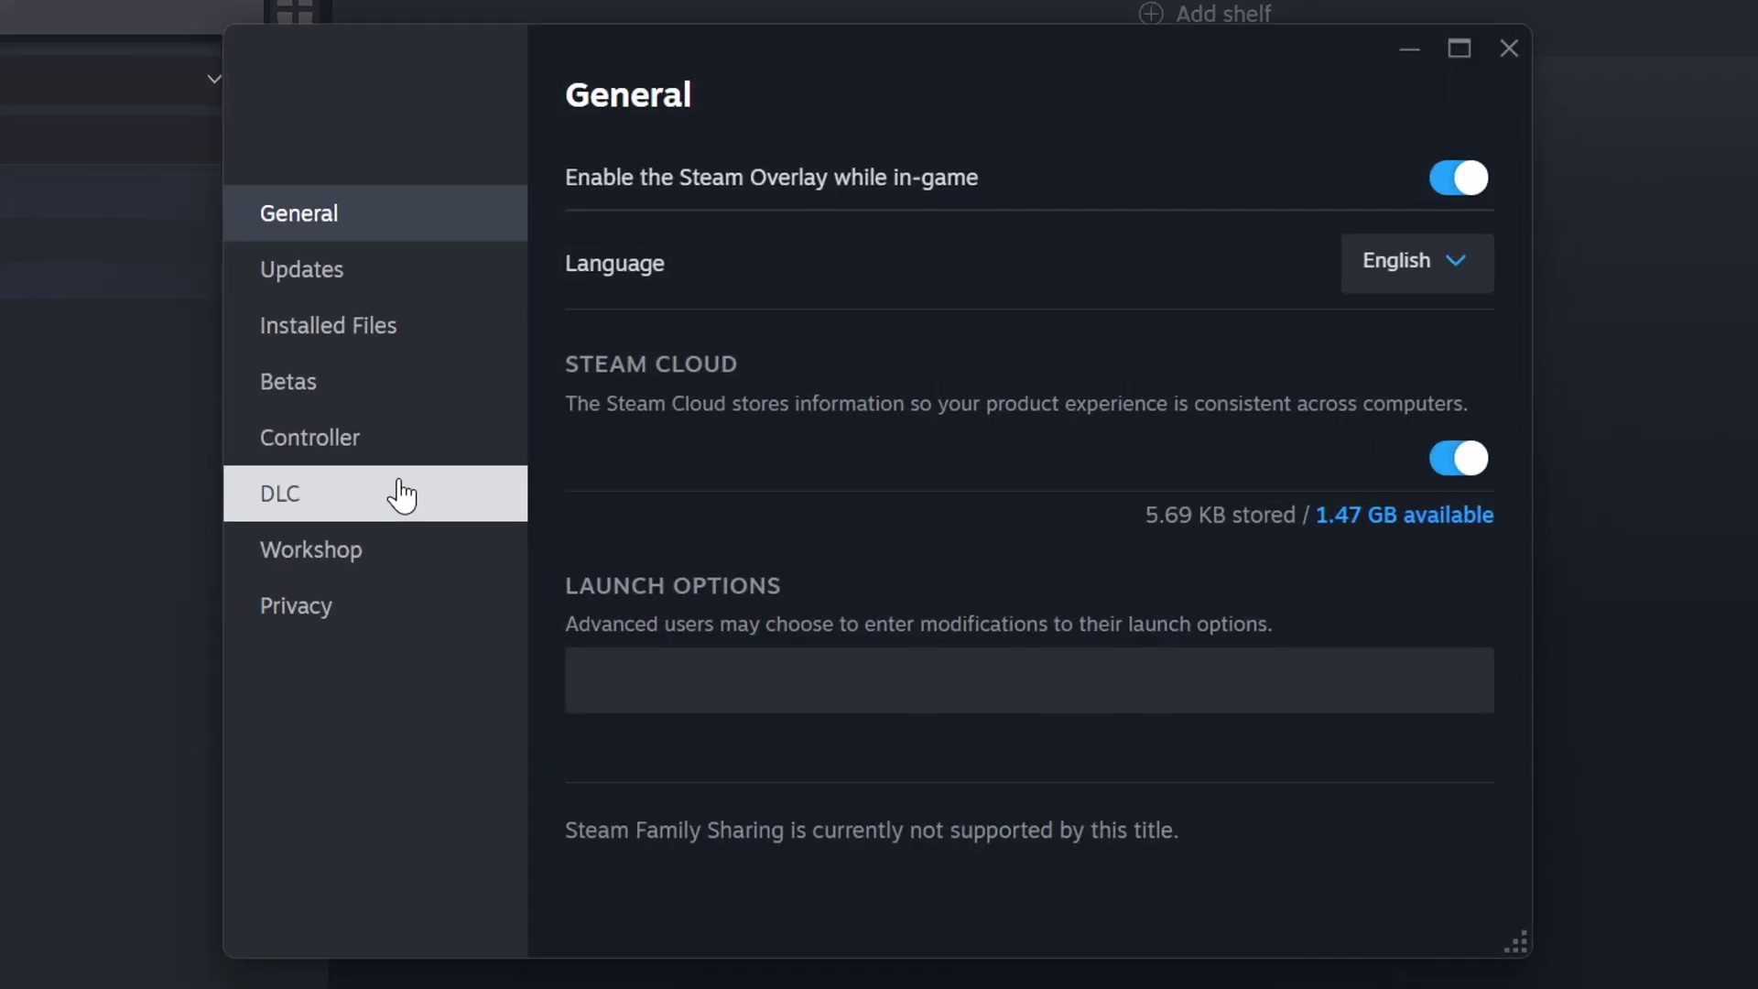
click(409, 342)
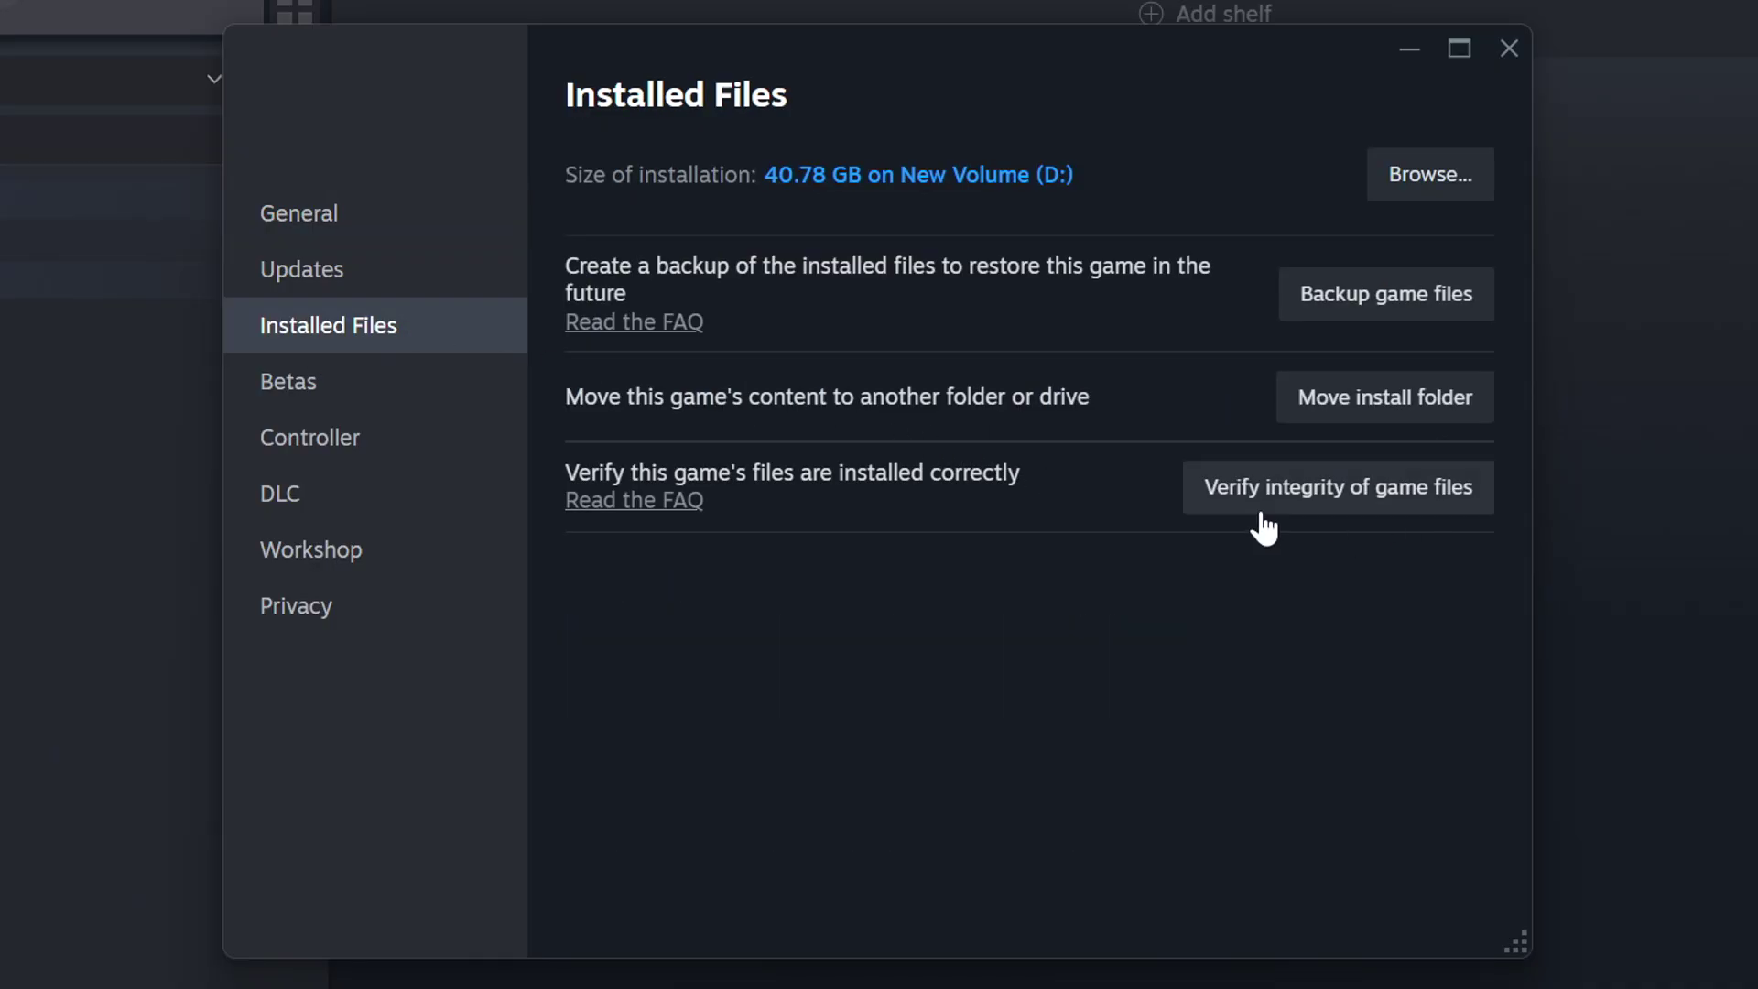
click(1364, 505)
Open GAME's install folder and the shortcut's Compatibility properties.
click(1447, 188)
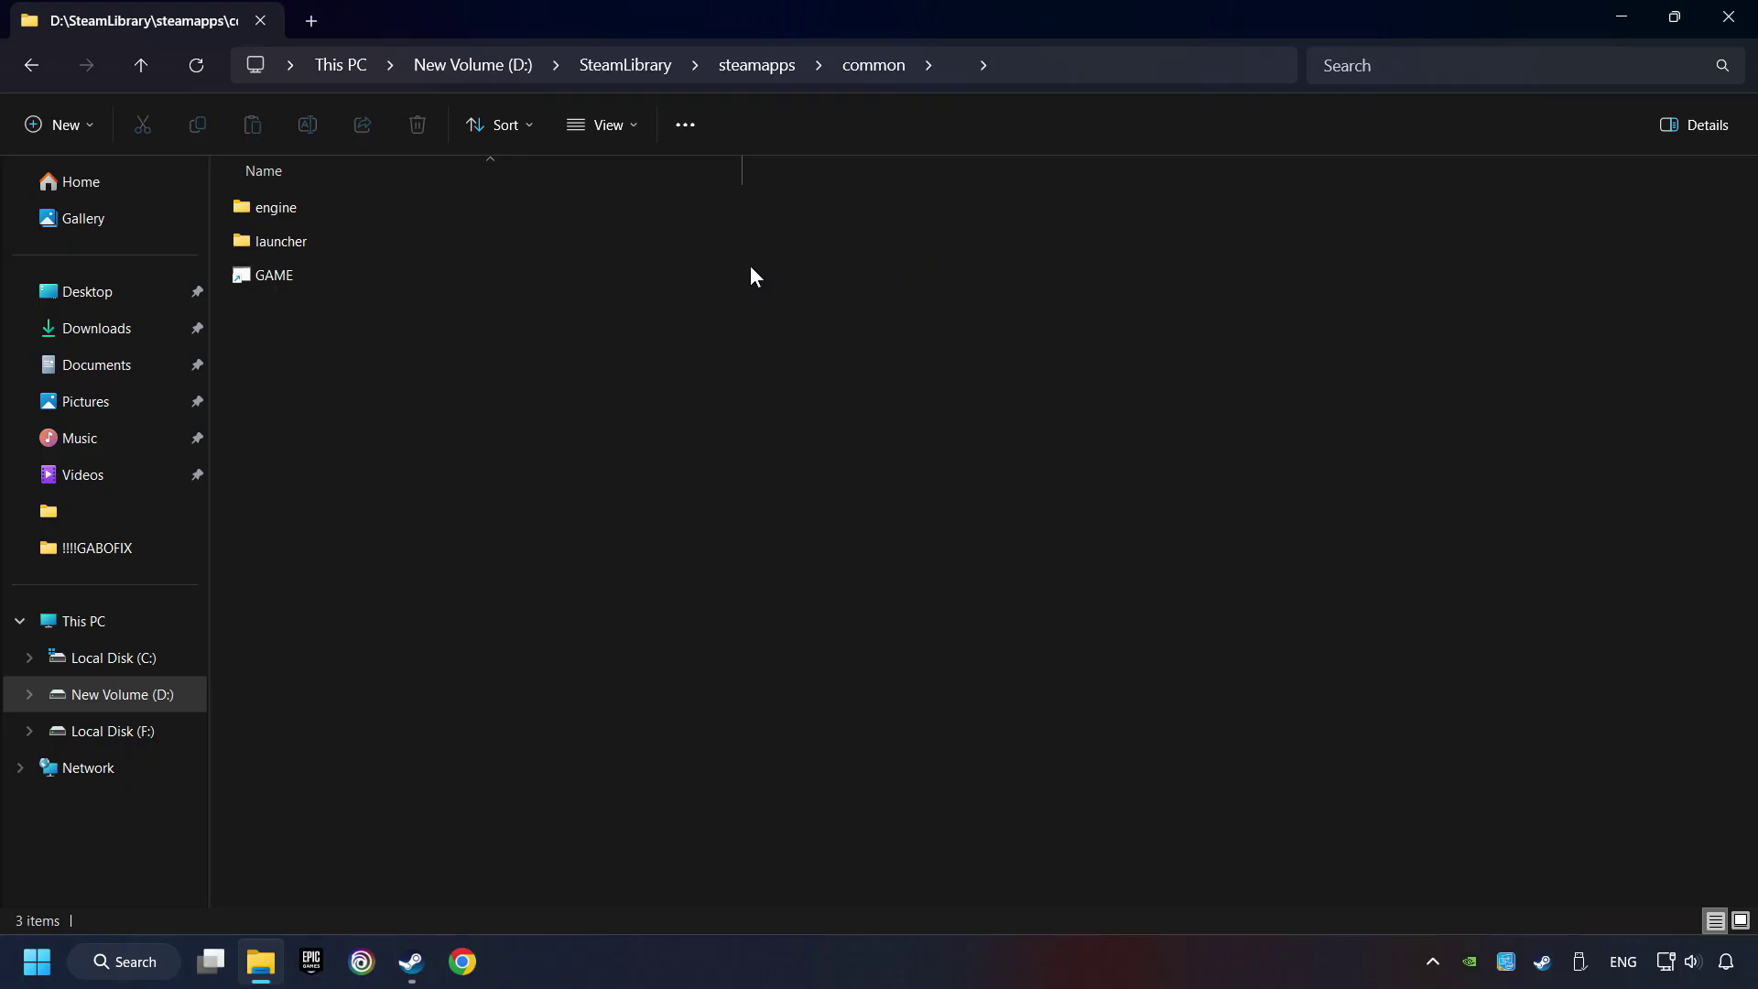
right_click(560, 275)
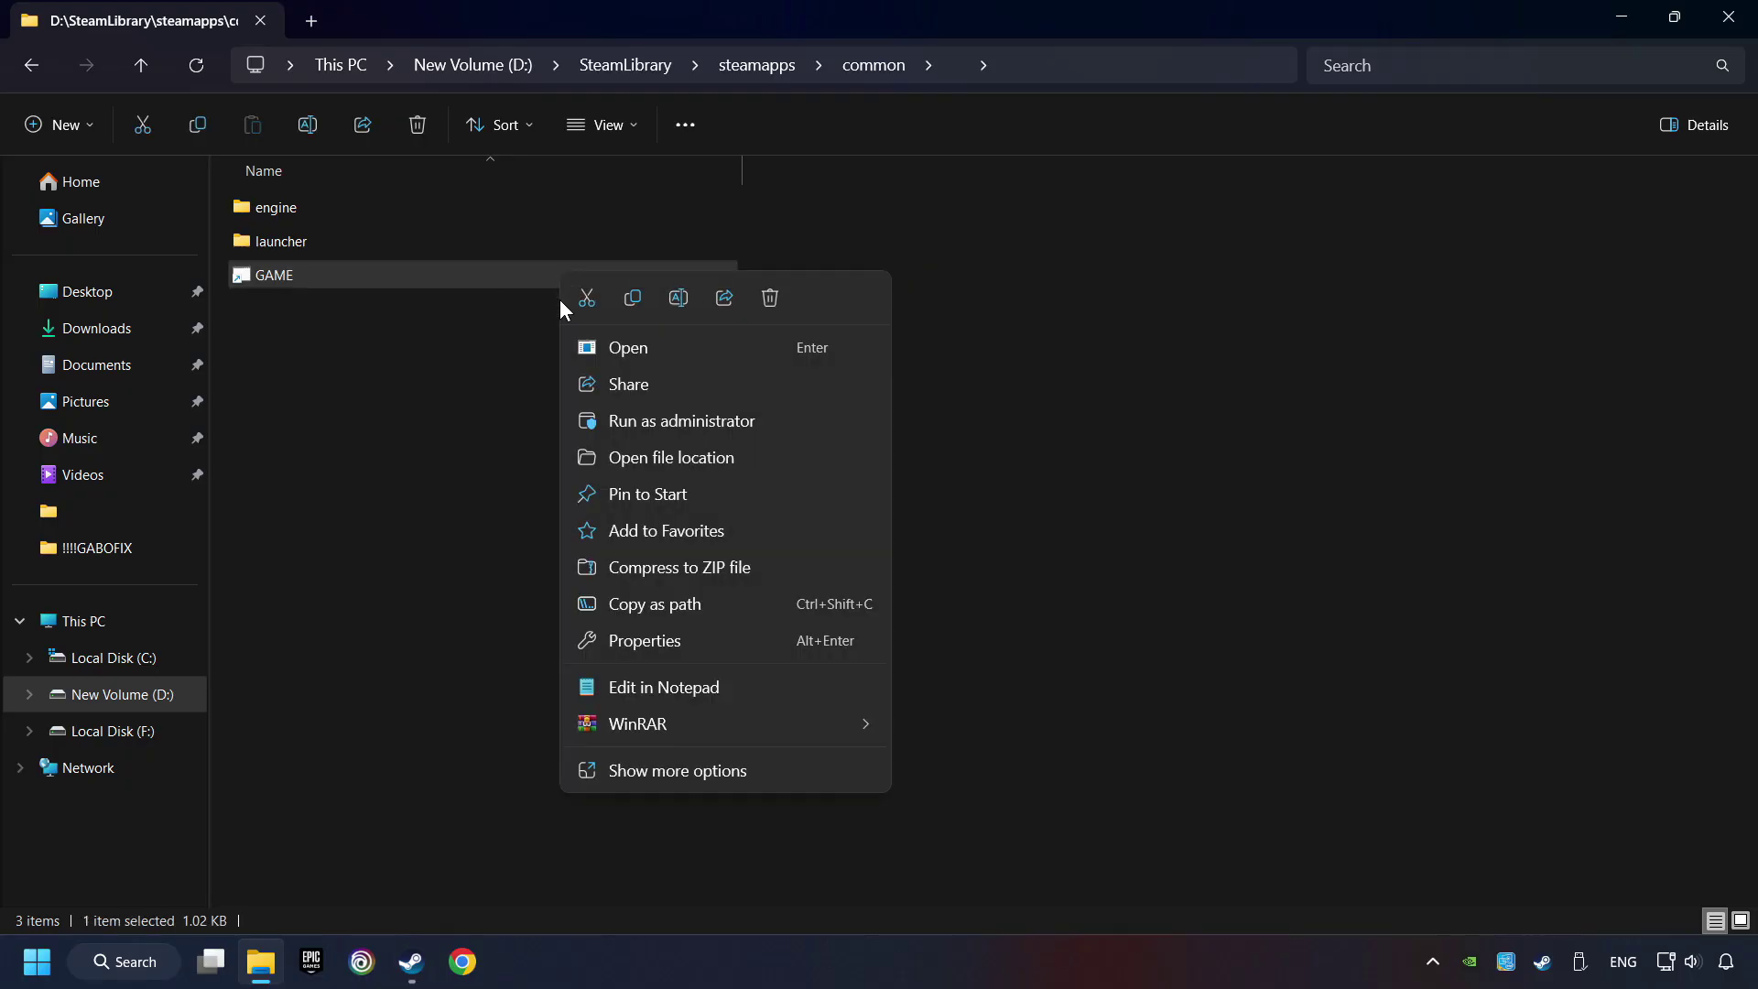
click(592, 641)
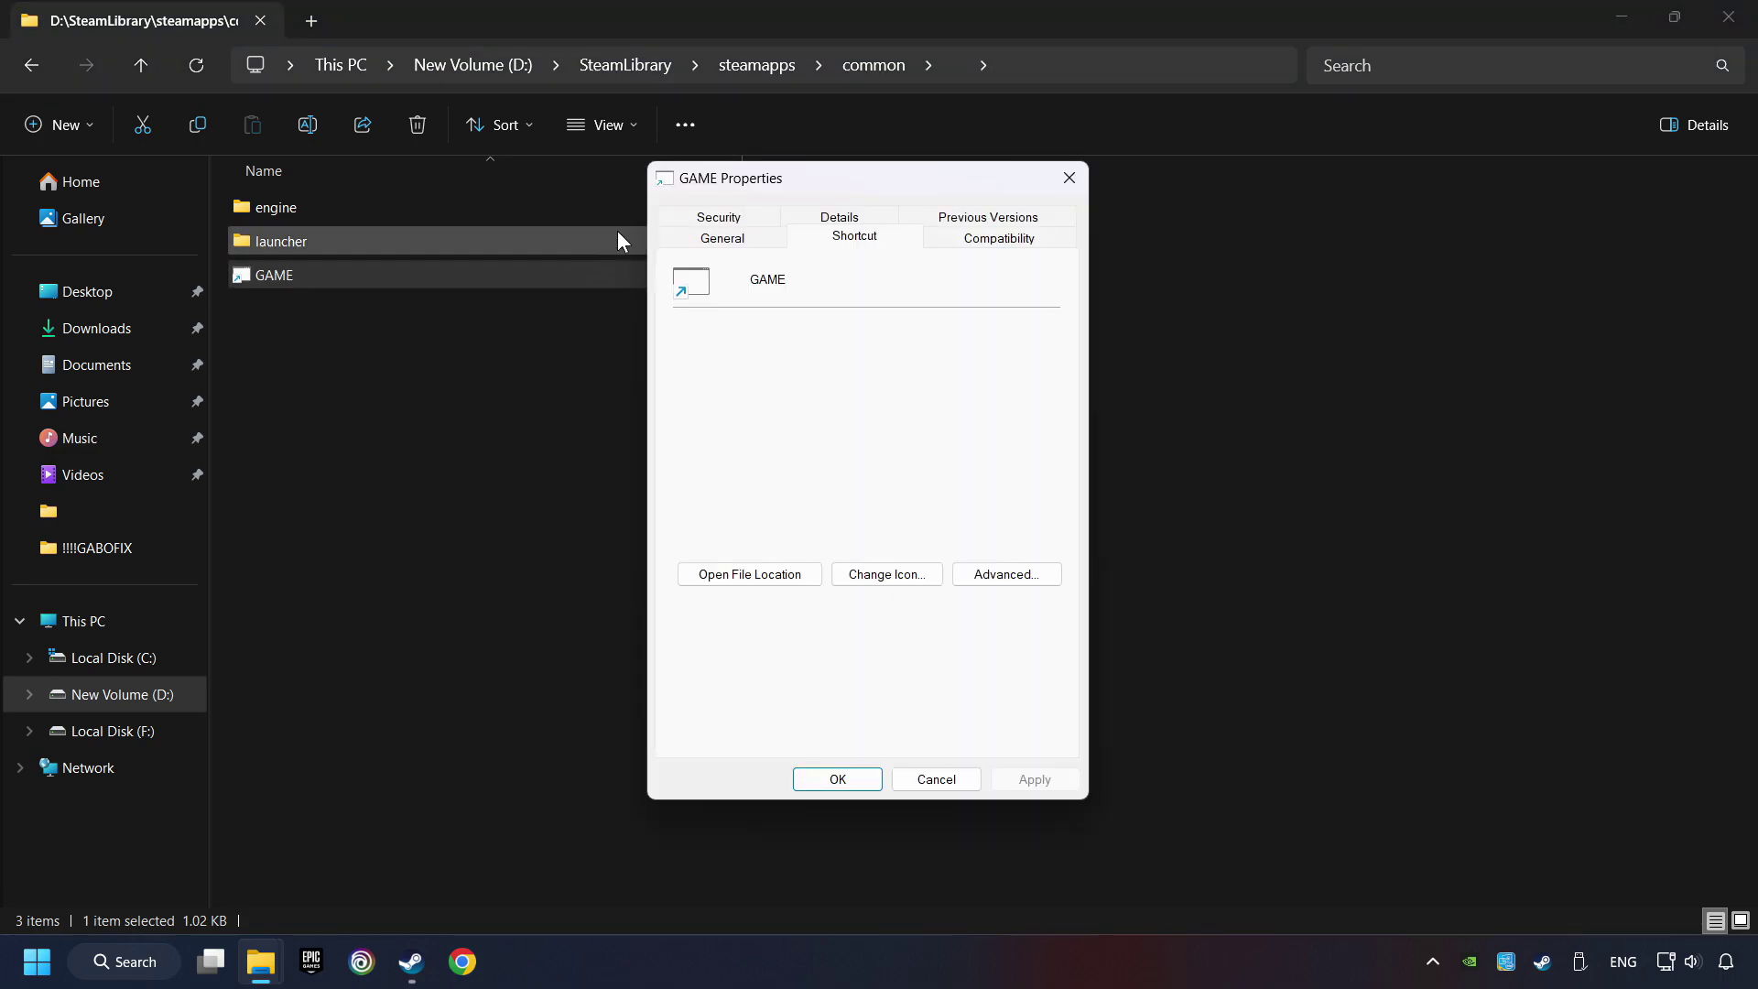
click(1040, 244)
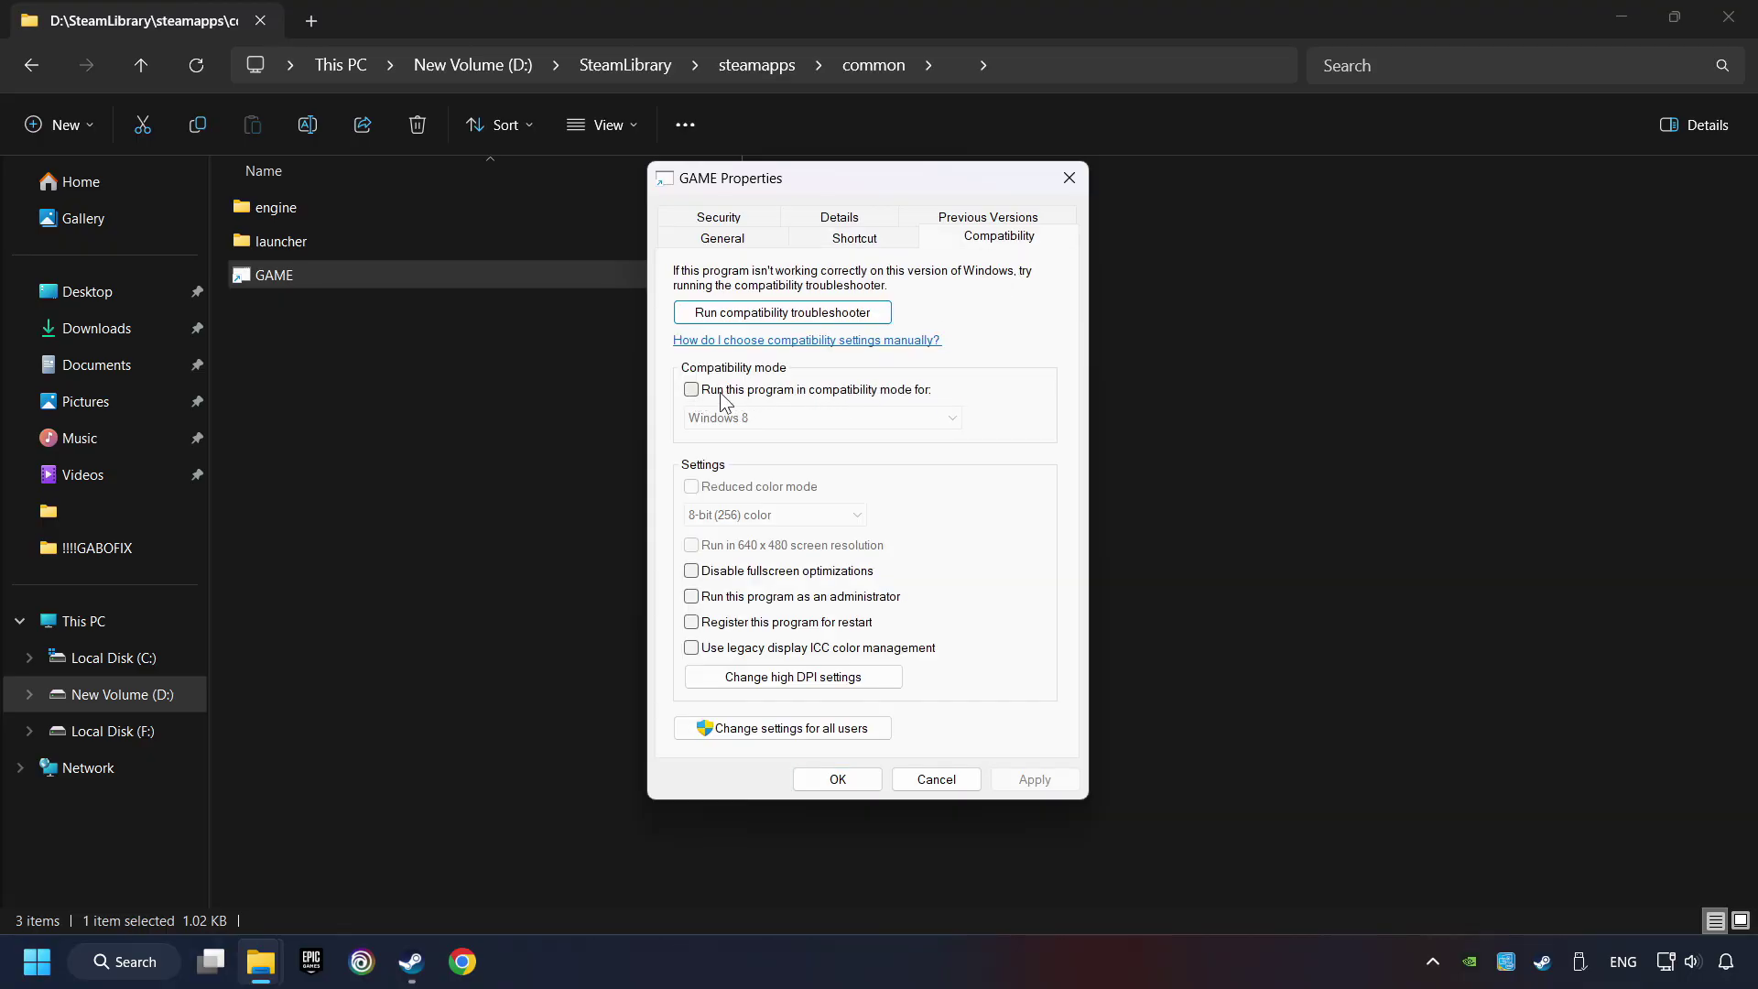
Enable Windows 8 compatibility mode, disable fullscreen optimizations, run as administrator, and apply.
click(833, 392)
click(832, 416)
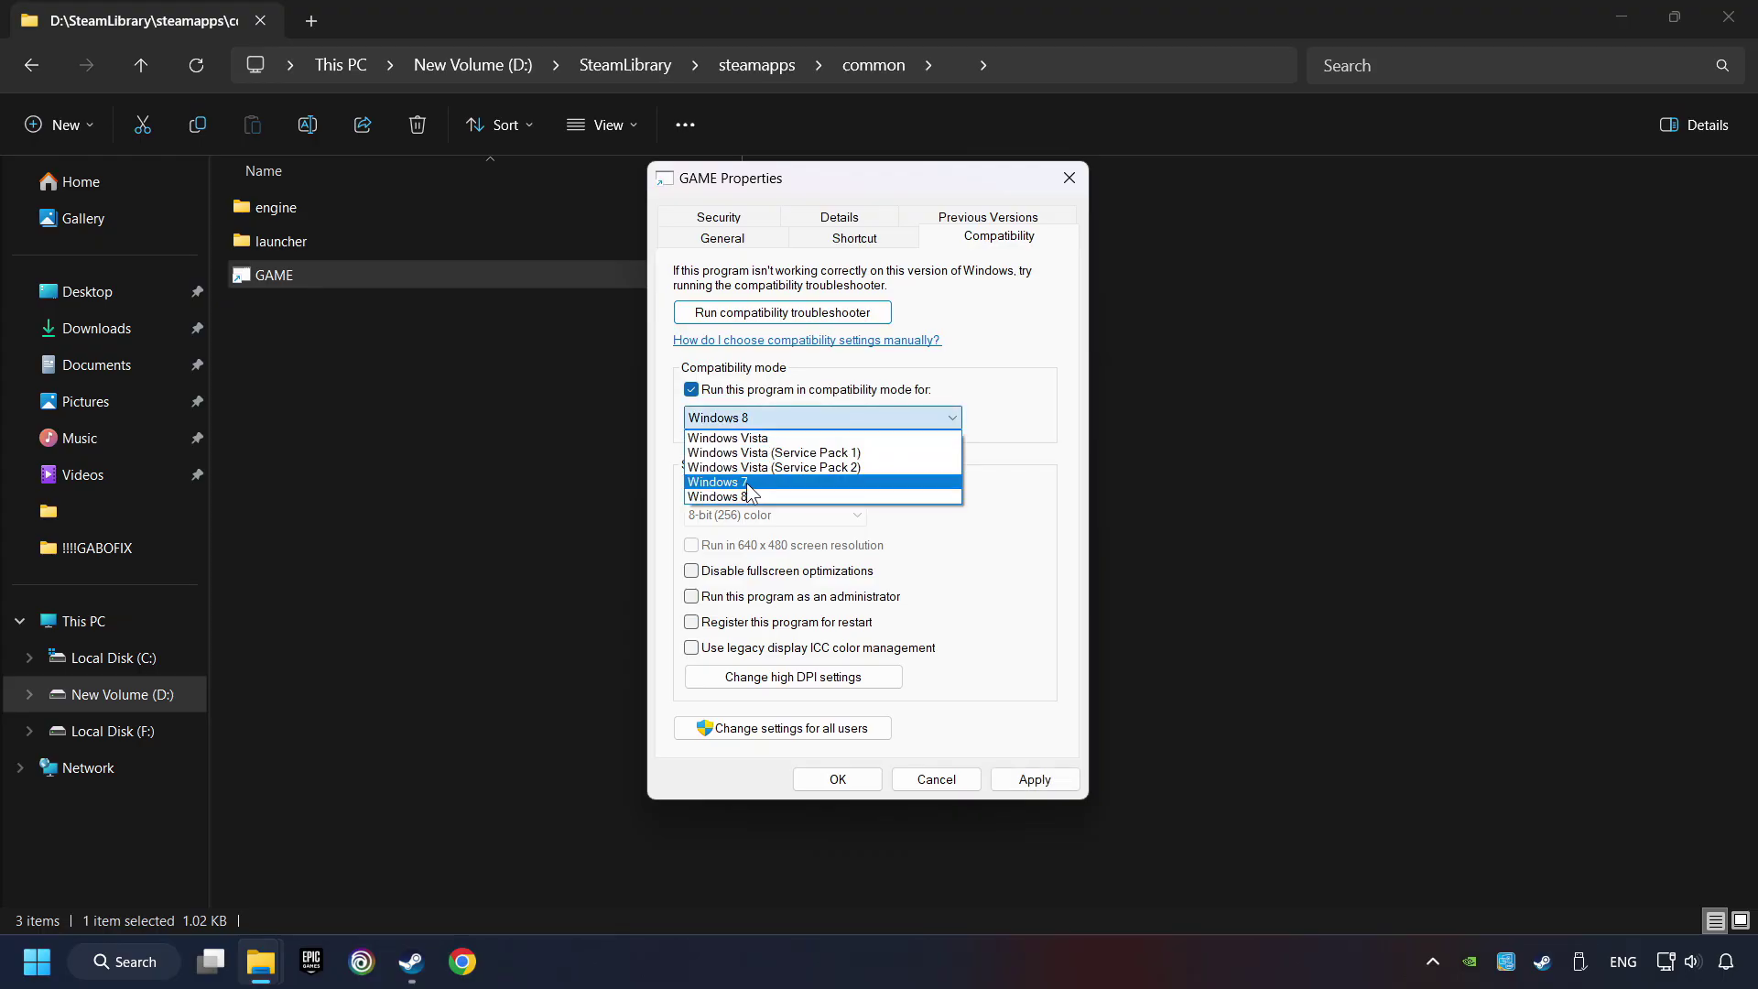
click(776, 496)
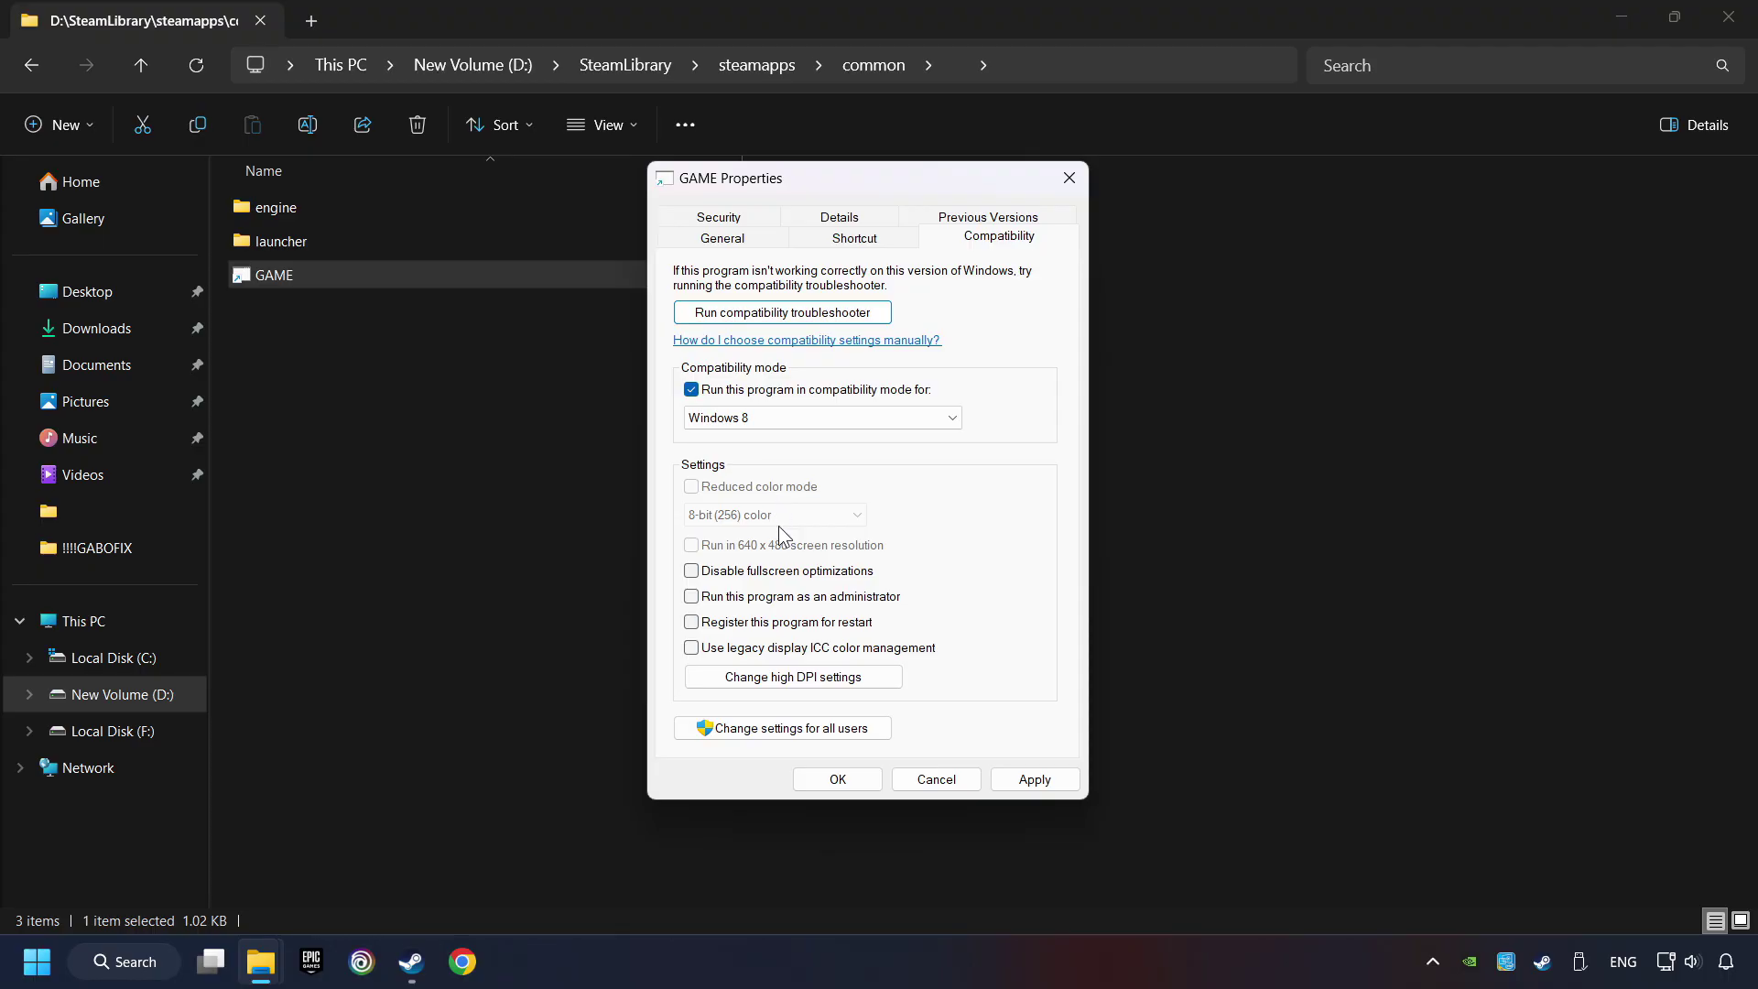
click(692, 572)
click(691, 597)
click(1040, 784)
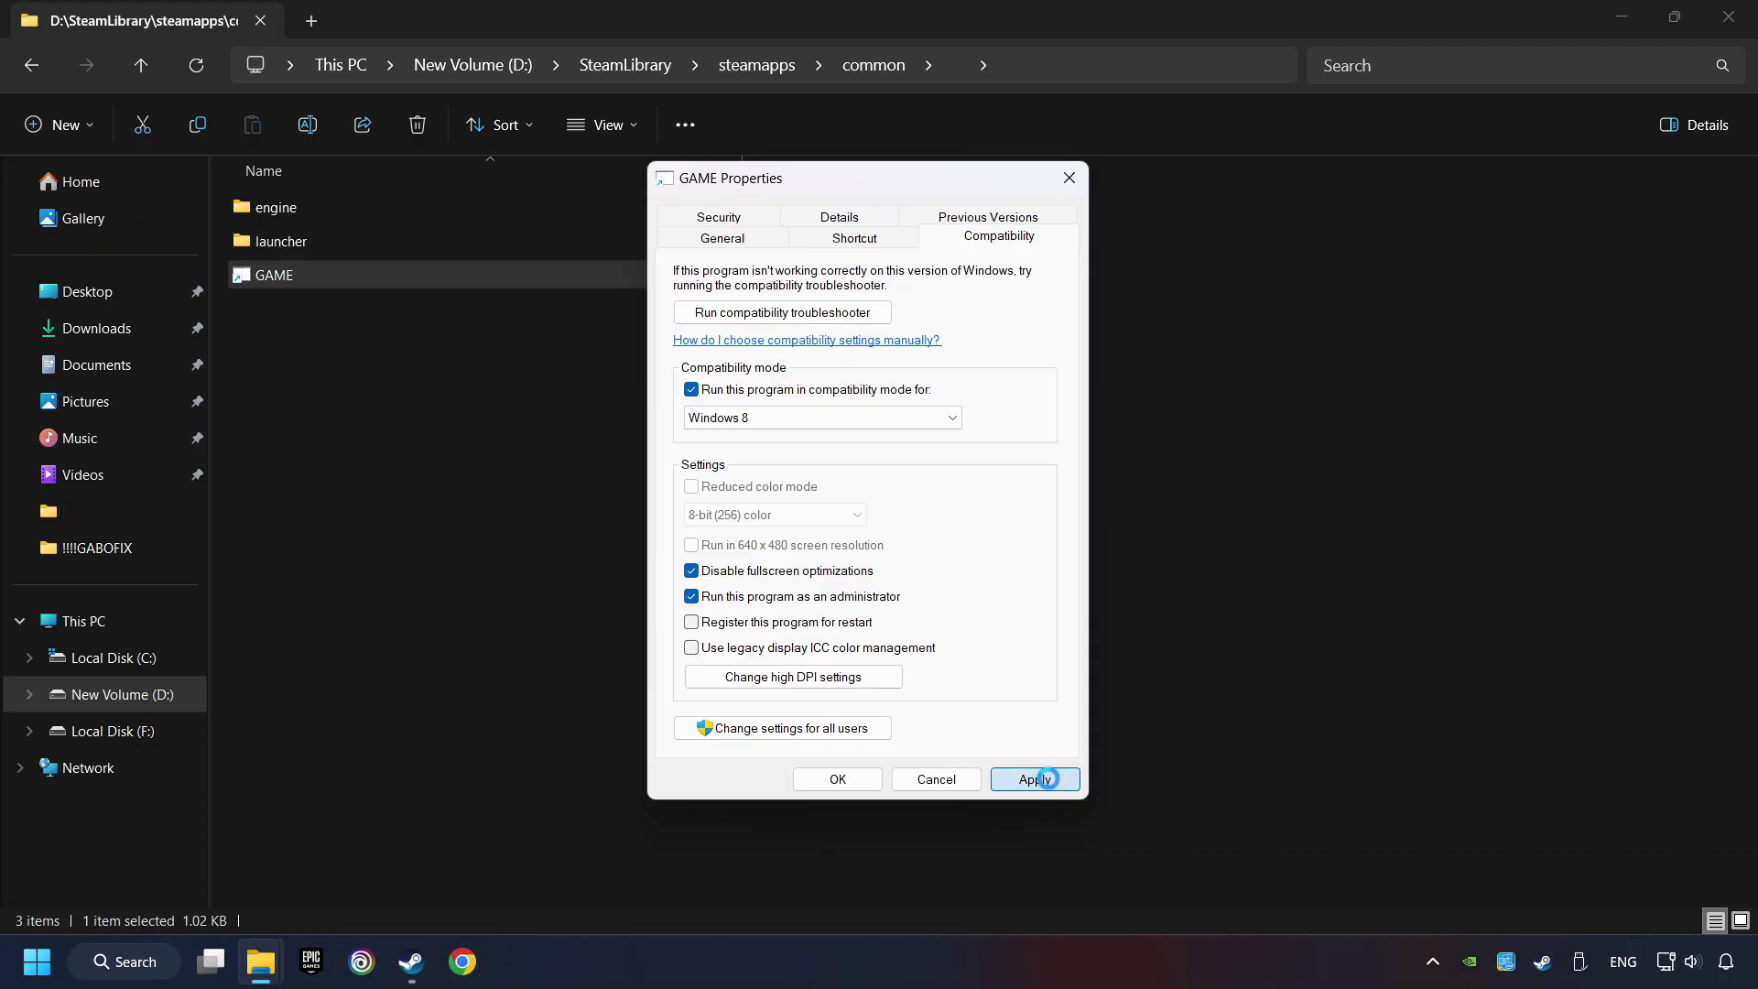
click(837, 779)
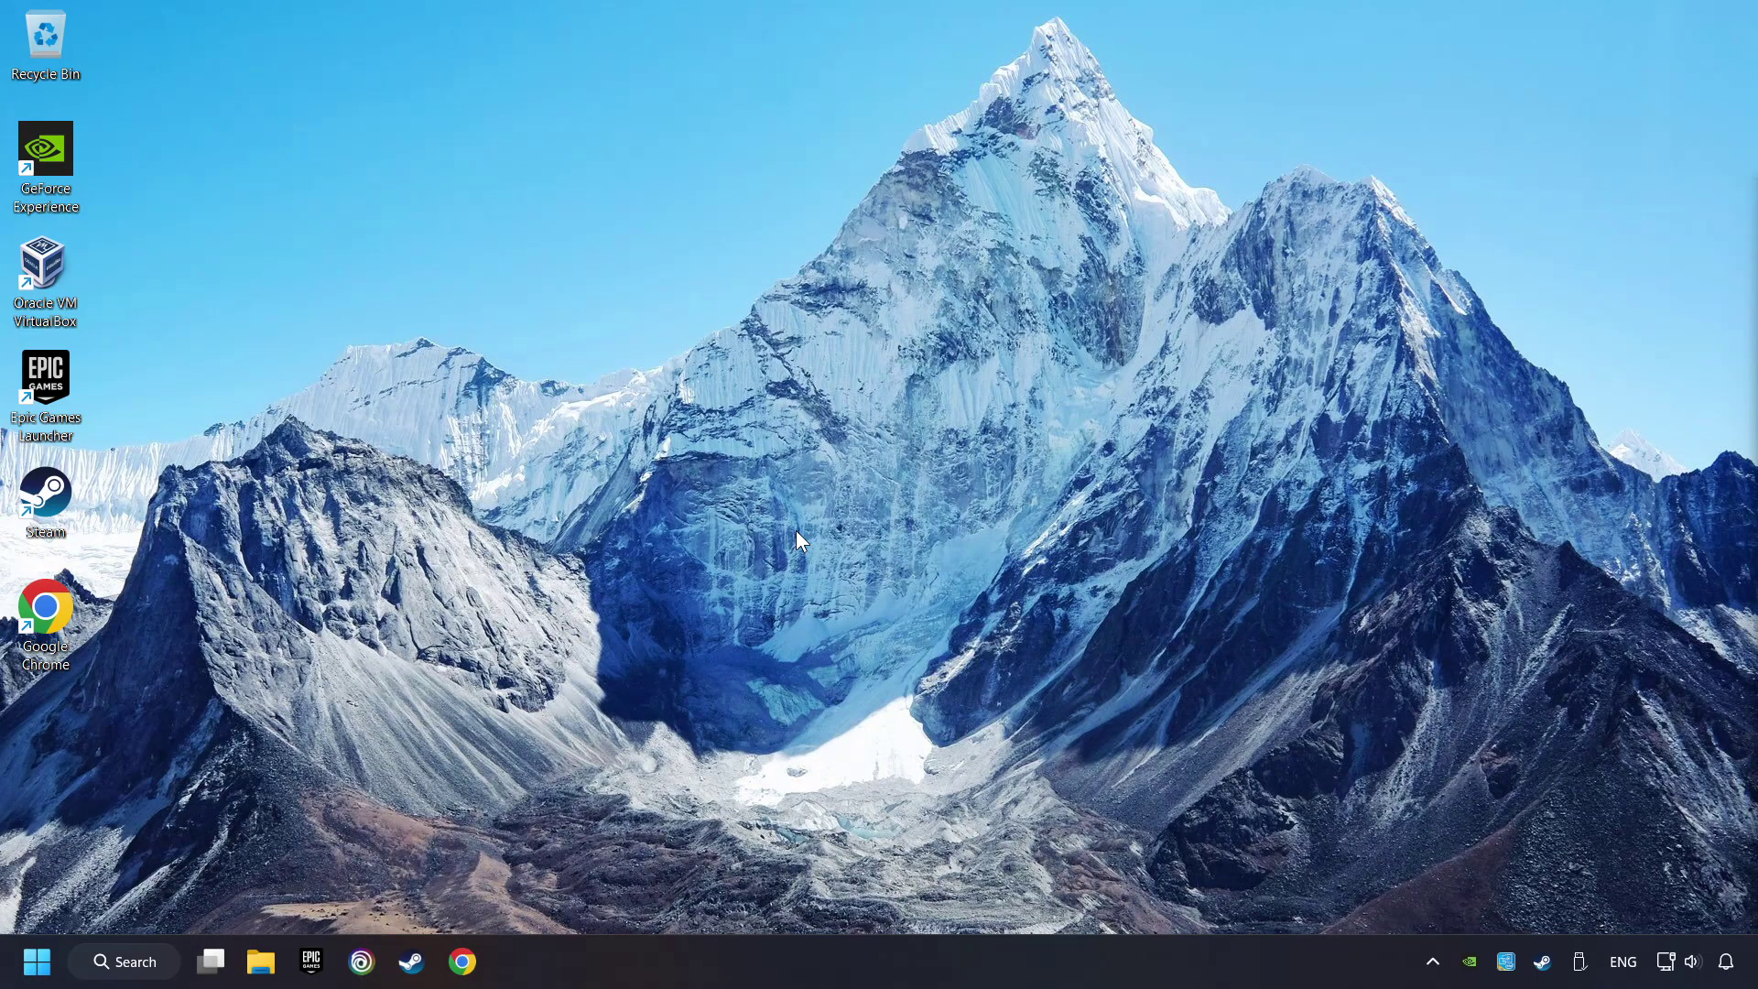
Open the DirectX End-User Runtime Web Installer page in Google Chrome.
click(463, 961)
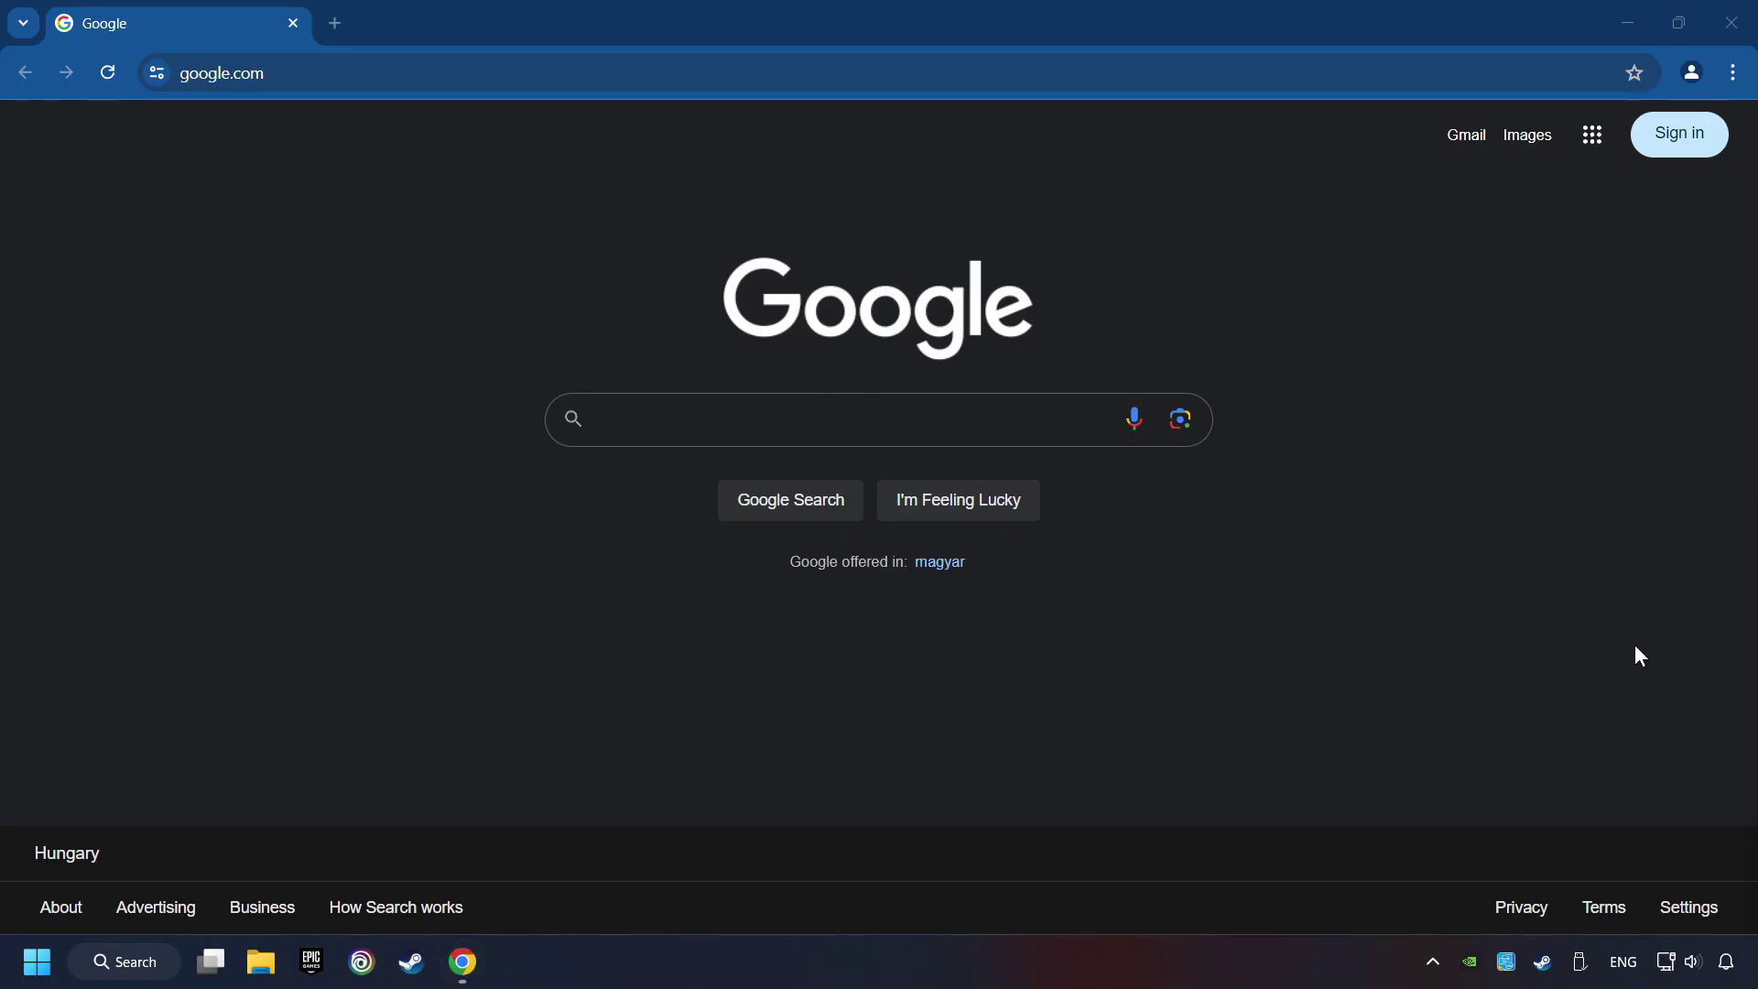
click(337, 71)
text(https://www.microsoft.com/en-US/download/details.aspx?id=35)
key(Return)
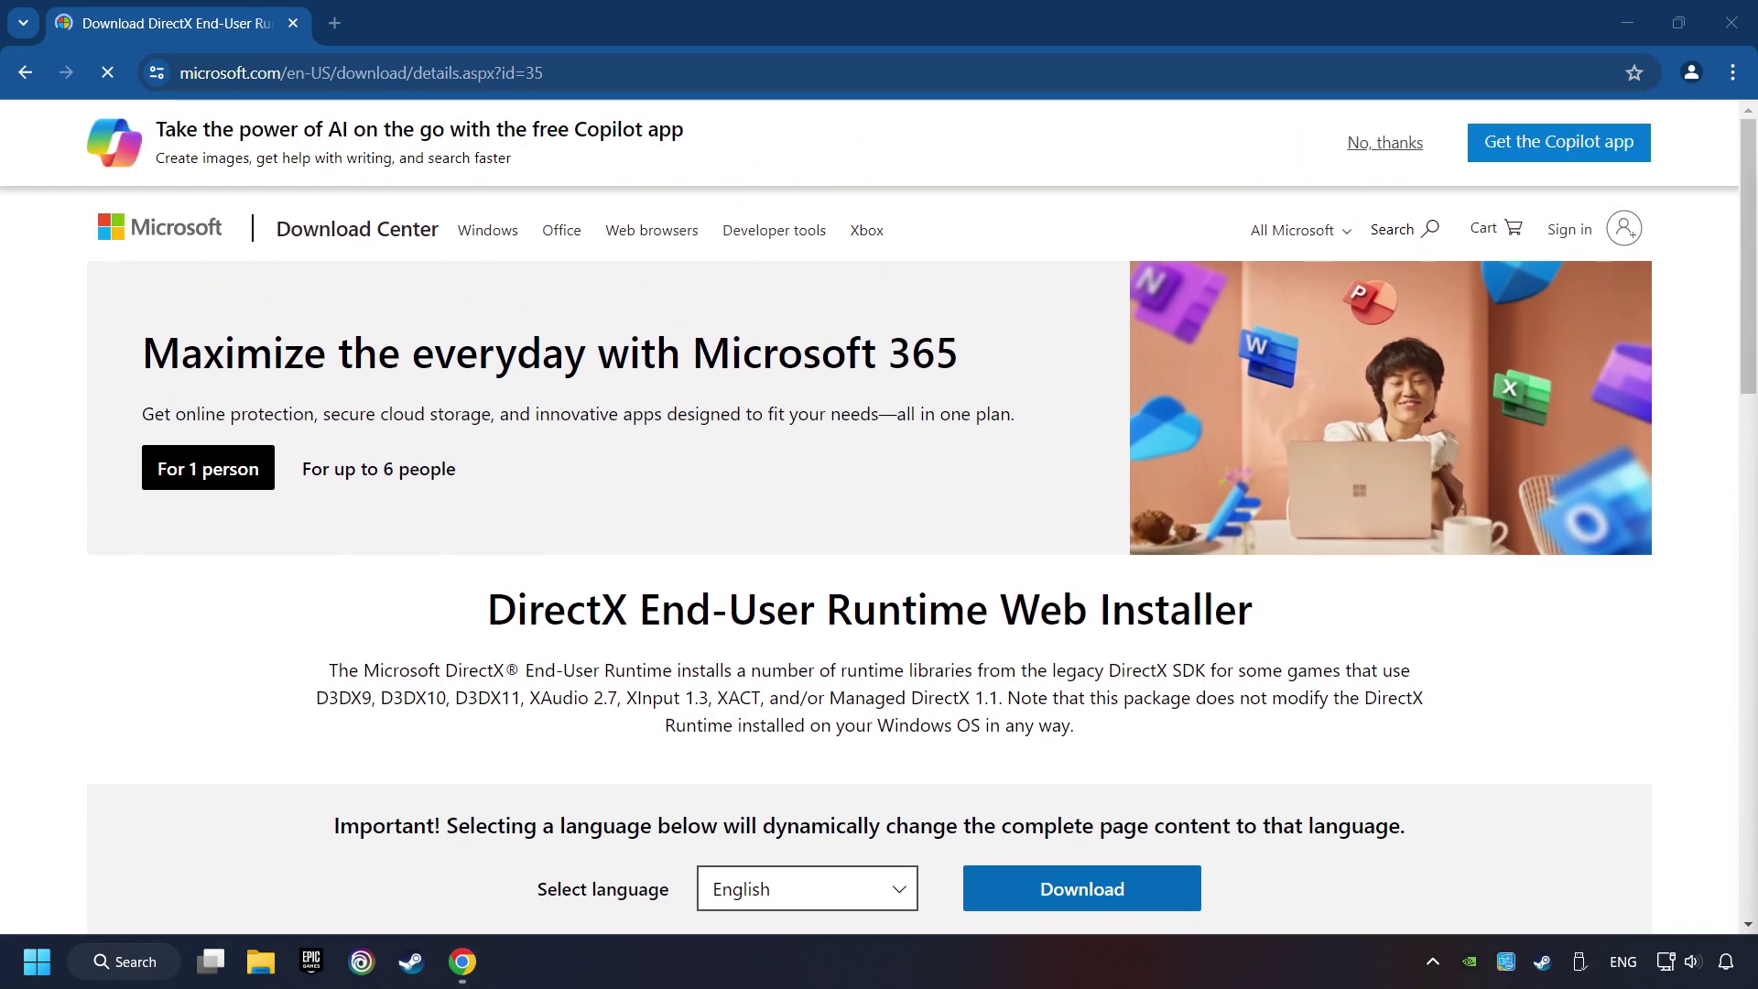
Load the Visual C++ Redistributable downloads page in a second tab, then return to the DirectX page's Download button.
click(322, 16)
text(https://learn.microsoft.com/en-us/cpp/windows/latest-supported-vc-redist?view=msvc-160)
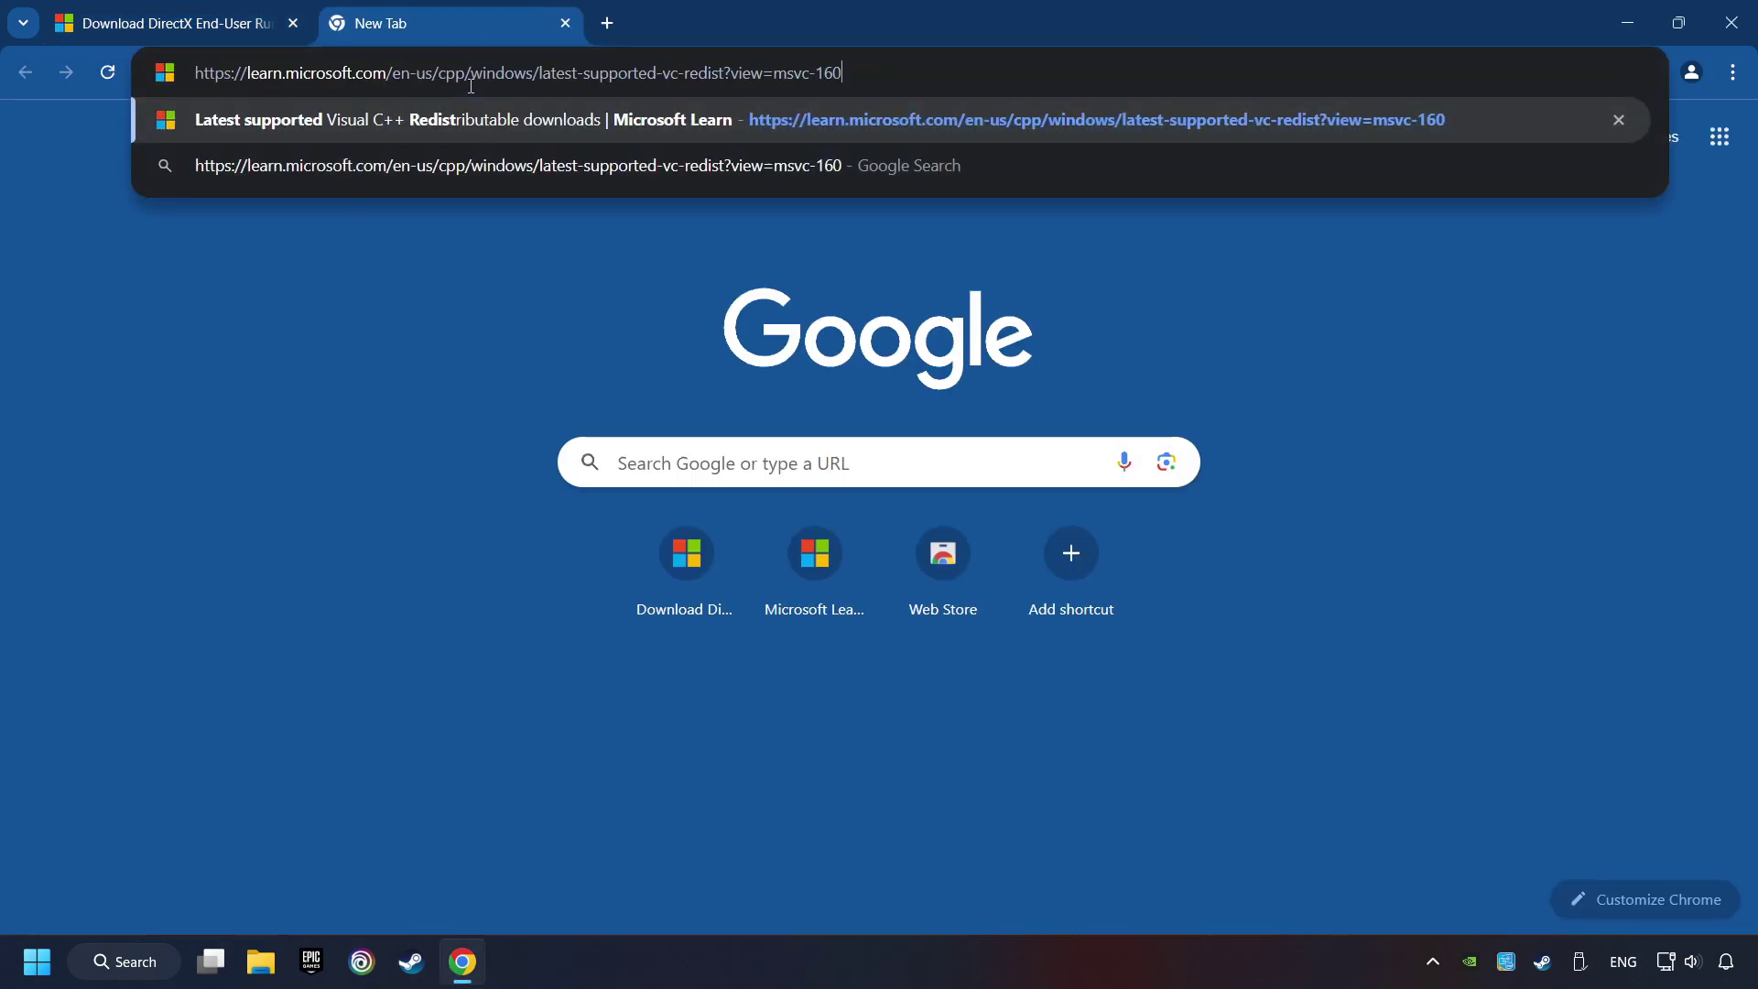
key(Return)
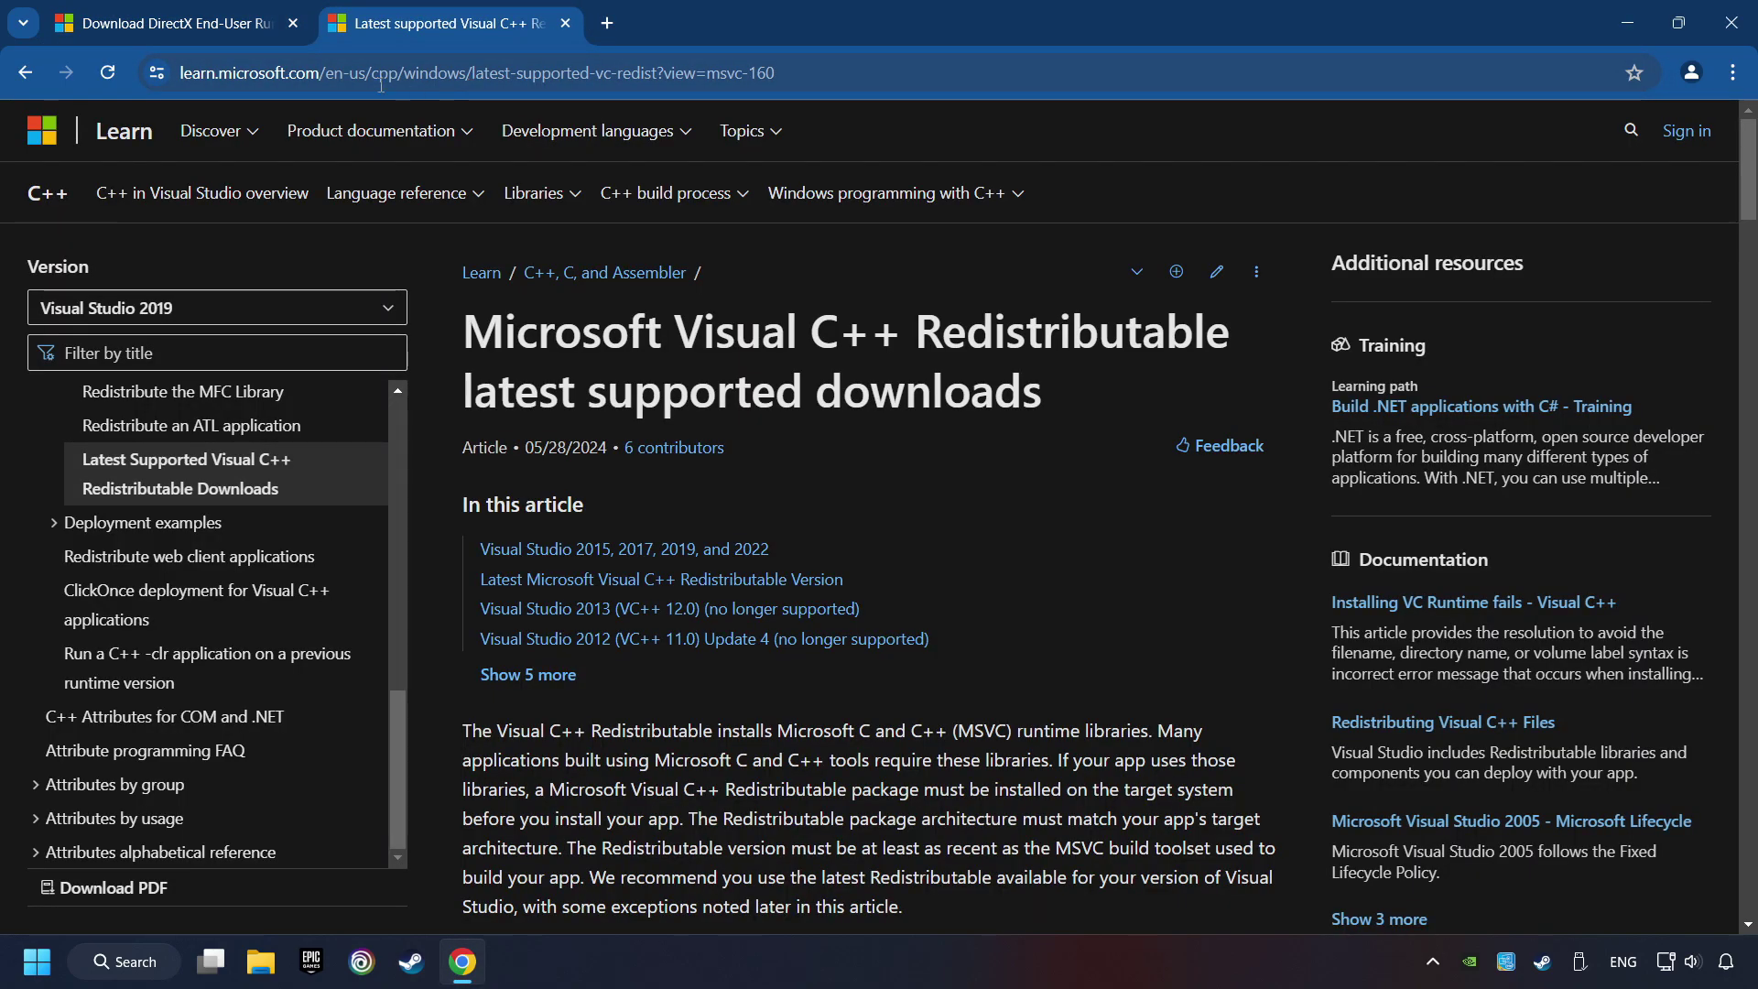
click(224, 23)
scroll(525, 476, down, 1)
scroll(495, 495, down, 1)
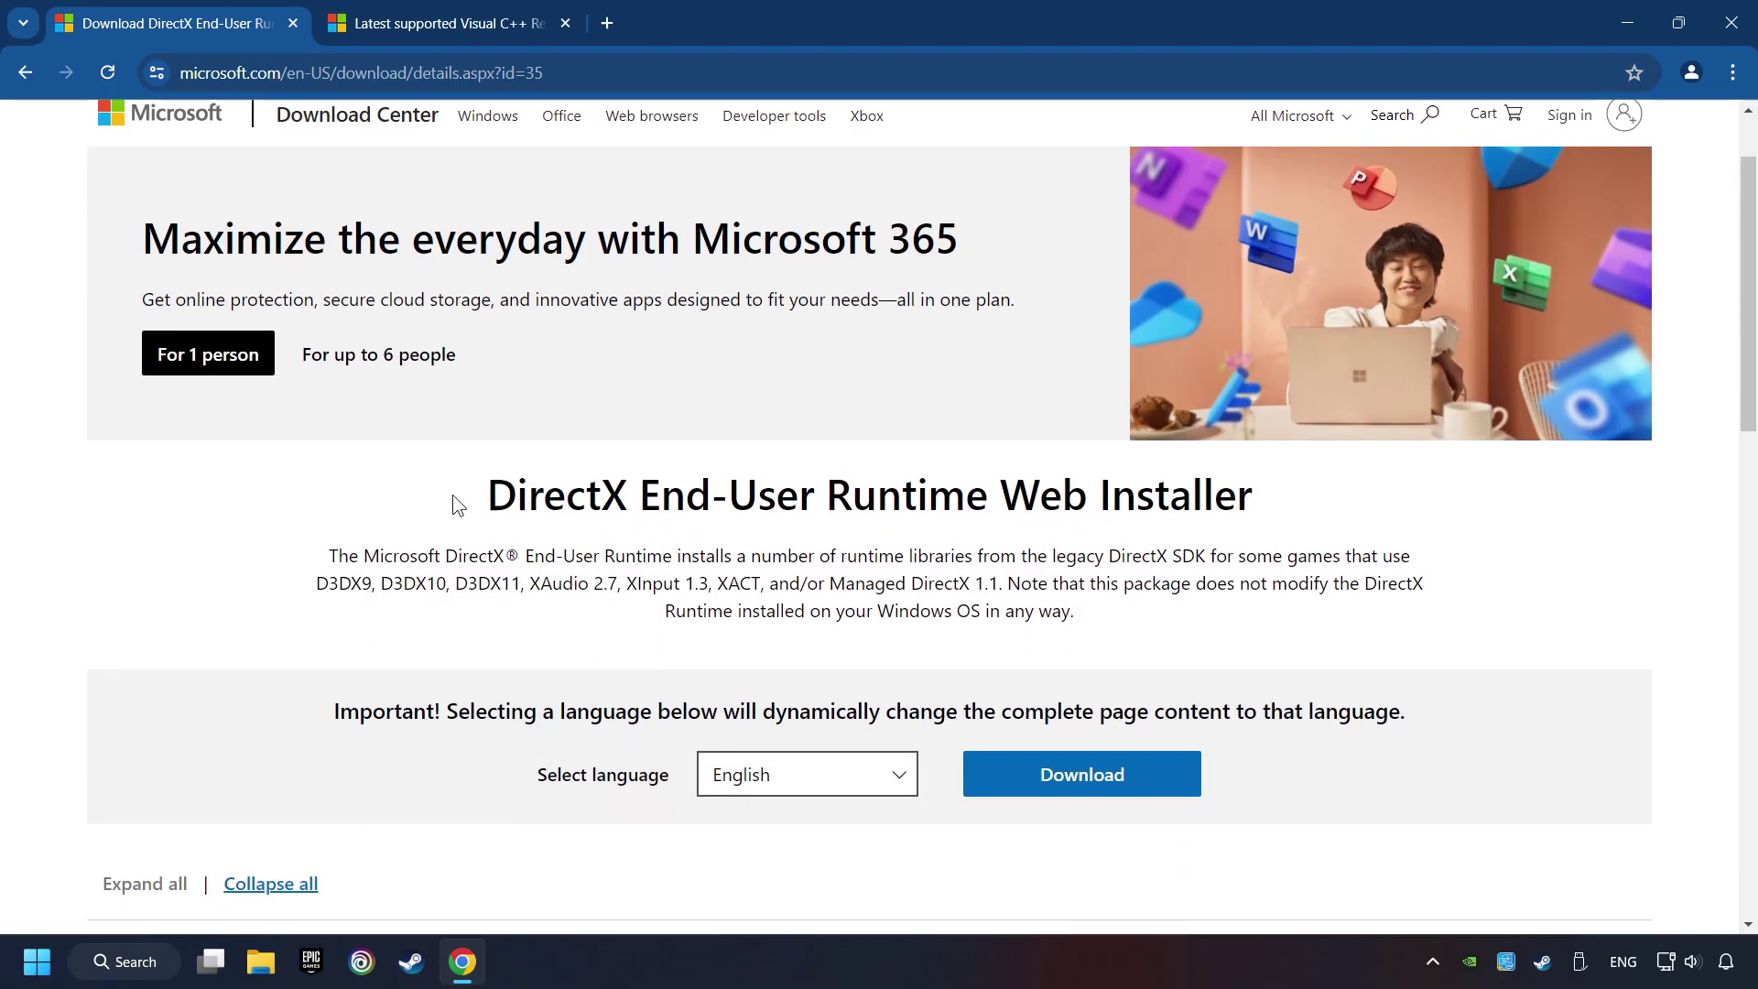
scroll(493, 494, down, 1)
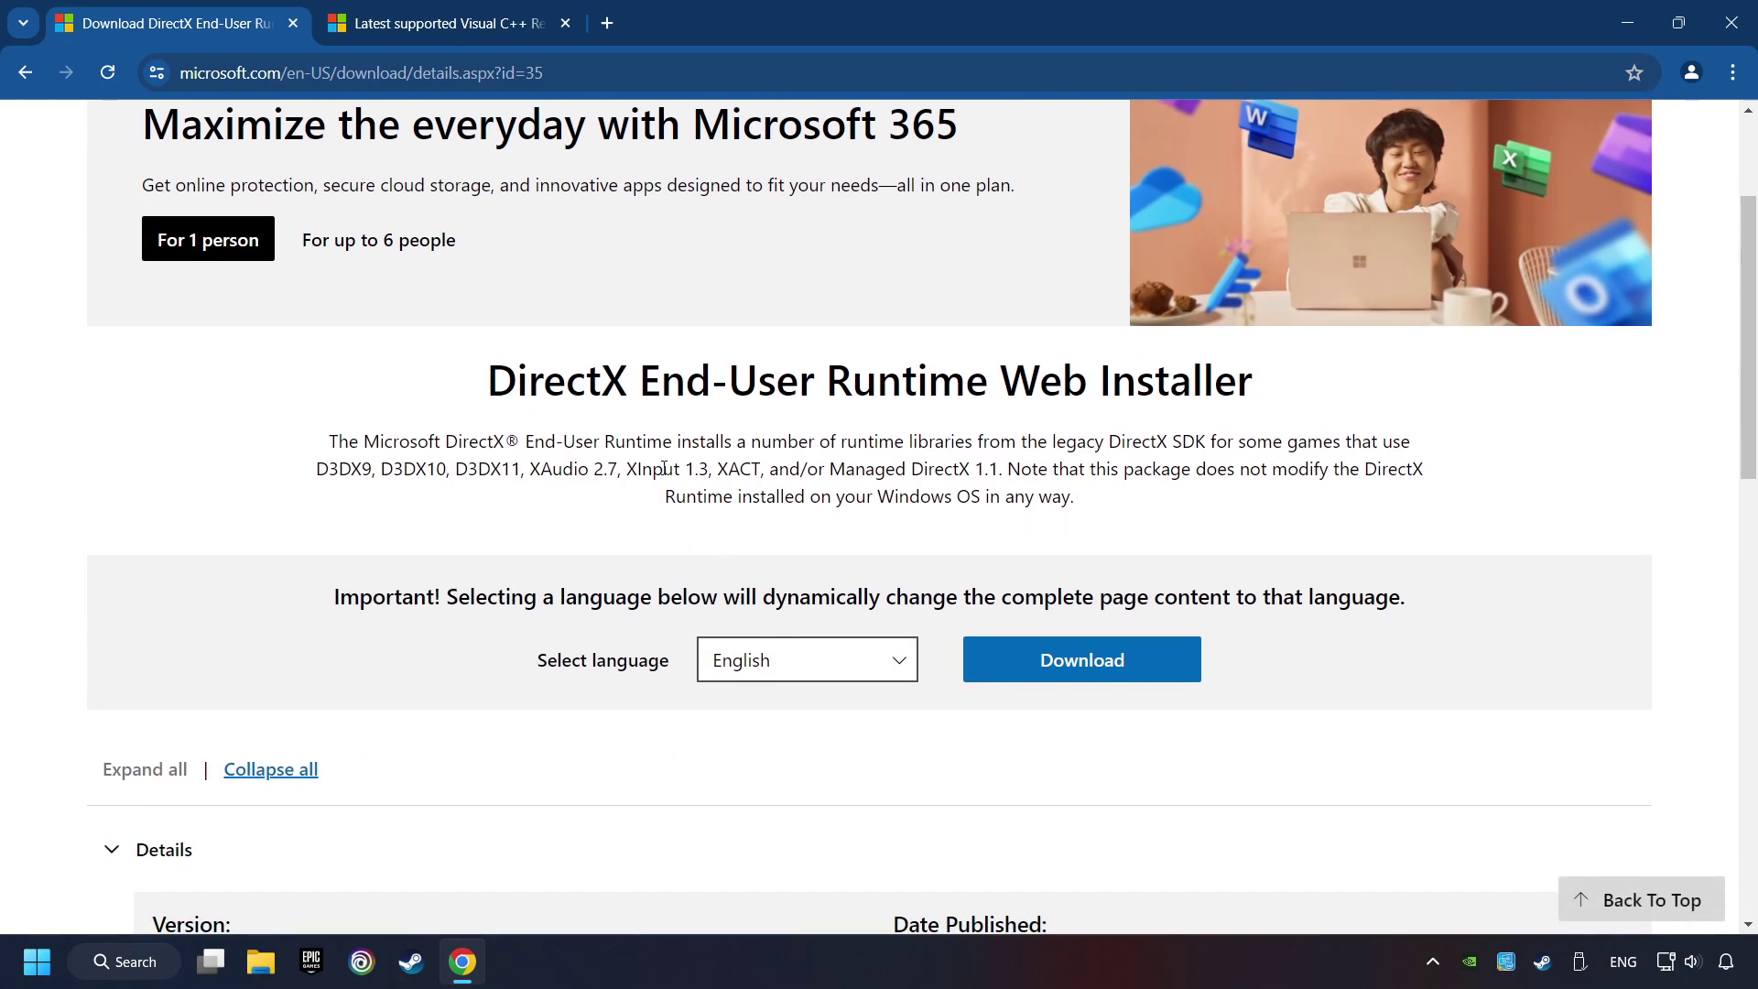
Download dxwebsetup.exe and launch the DirectX setup wizard.
click(1094, 671)
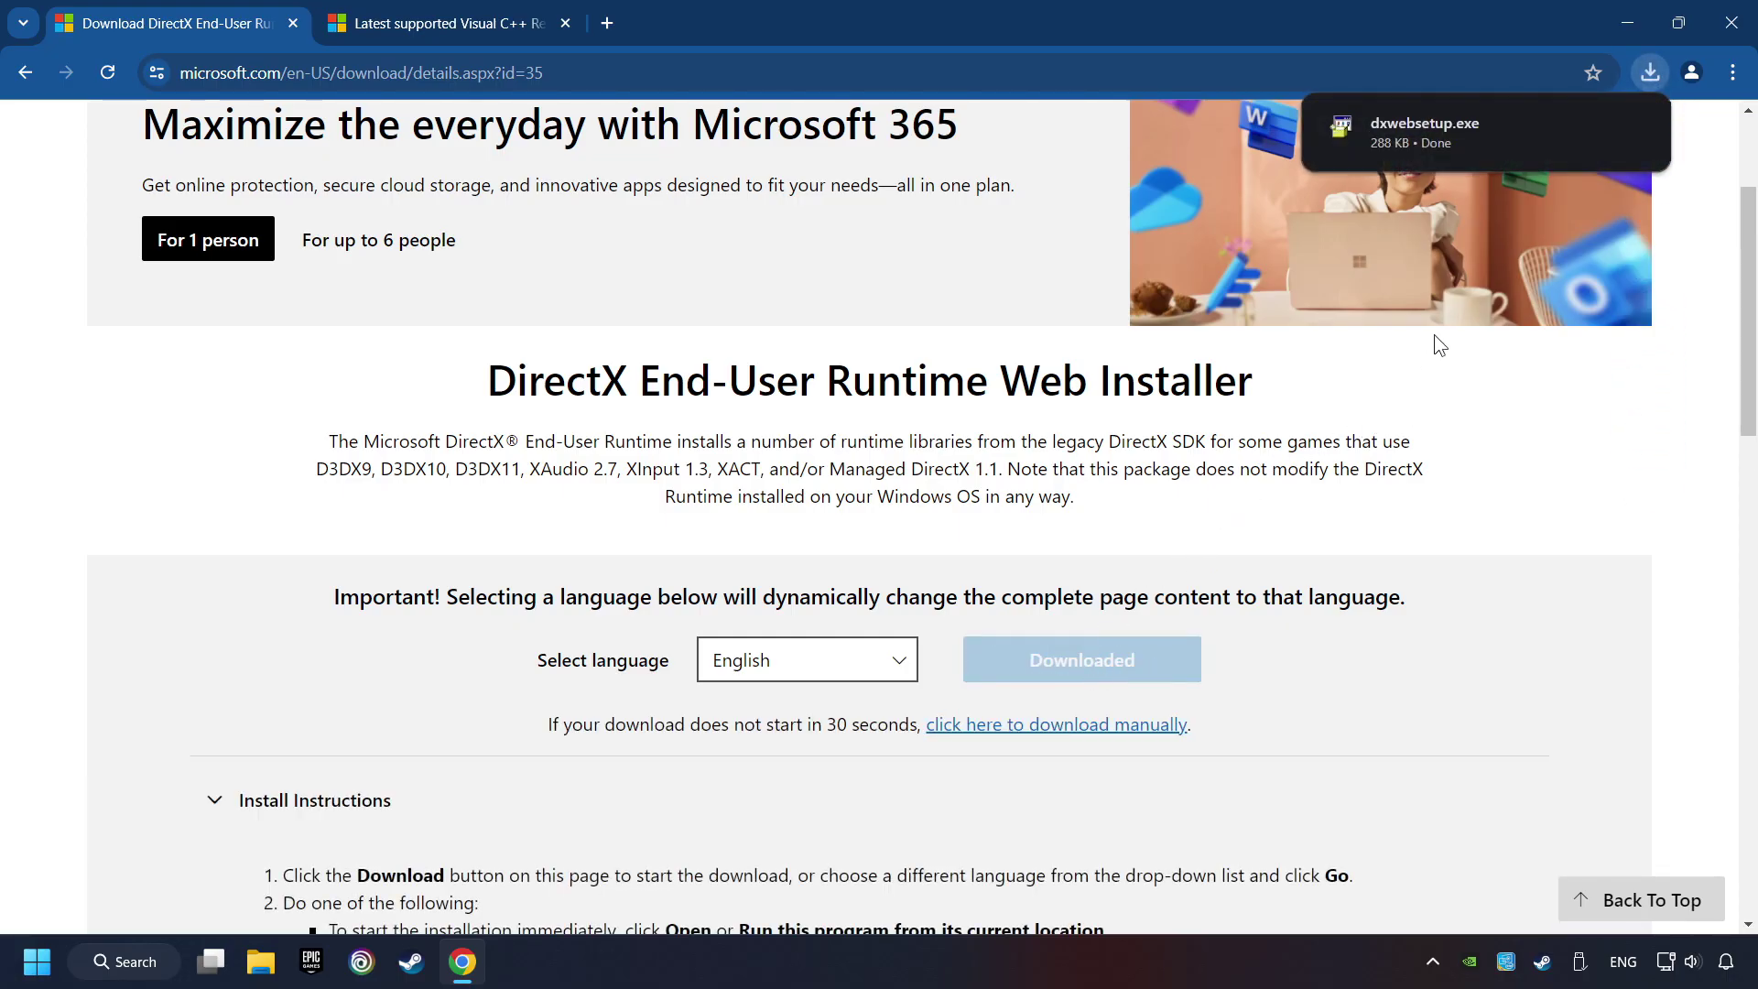
click(1500, 130)
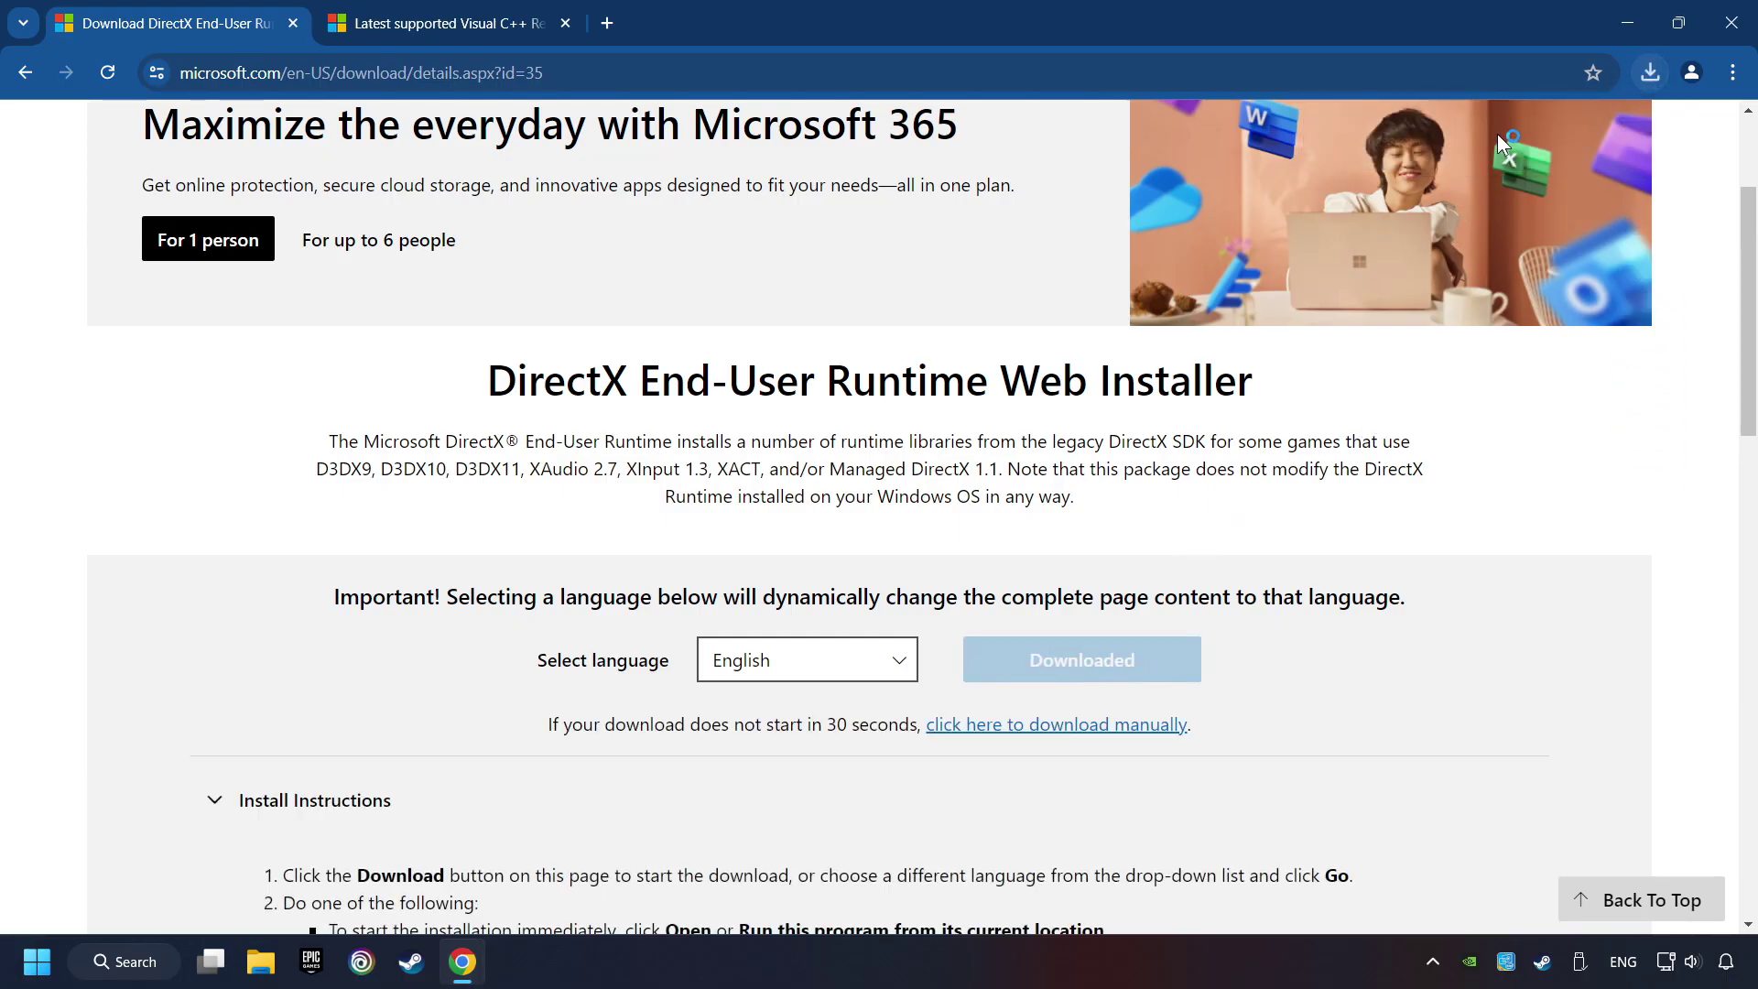
drag(580, 167, 1016, 295)
drag(1121, 456, 893, 619)
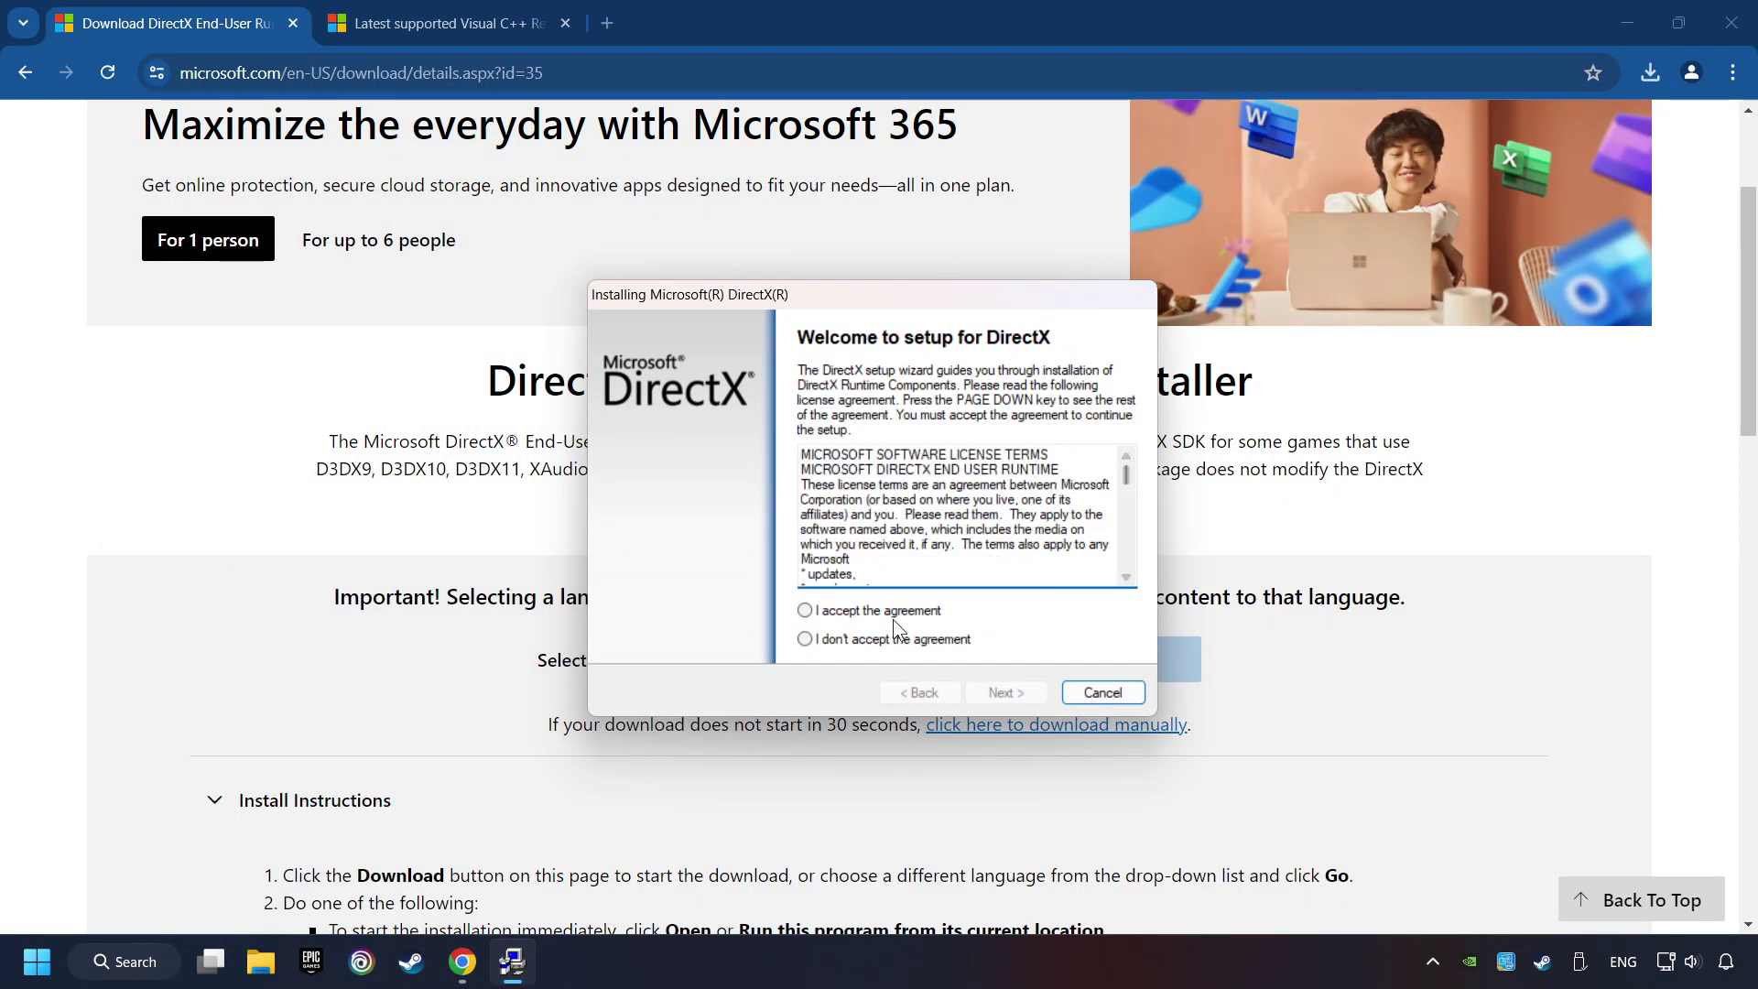
Accept the DirectX licence, leave the Bing Bar unchecked, and finish setup.
click(910, 613)
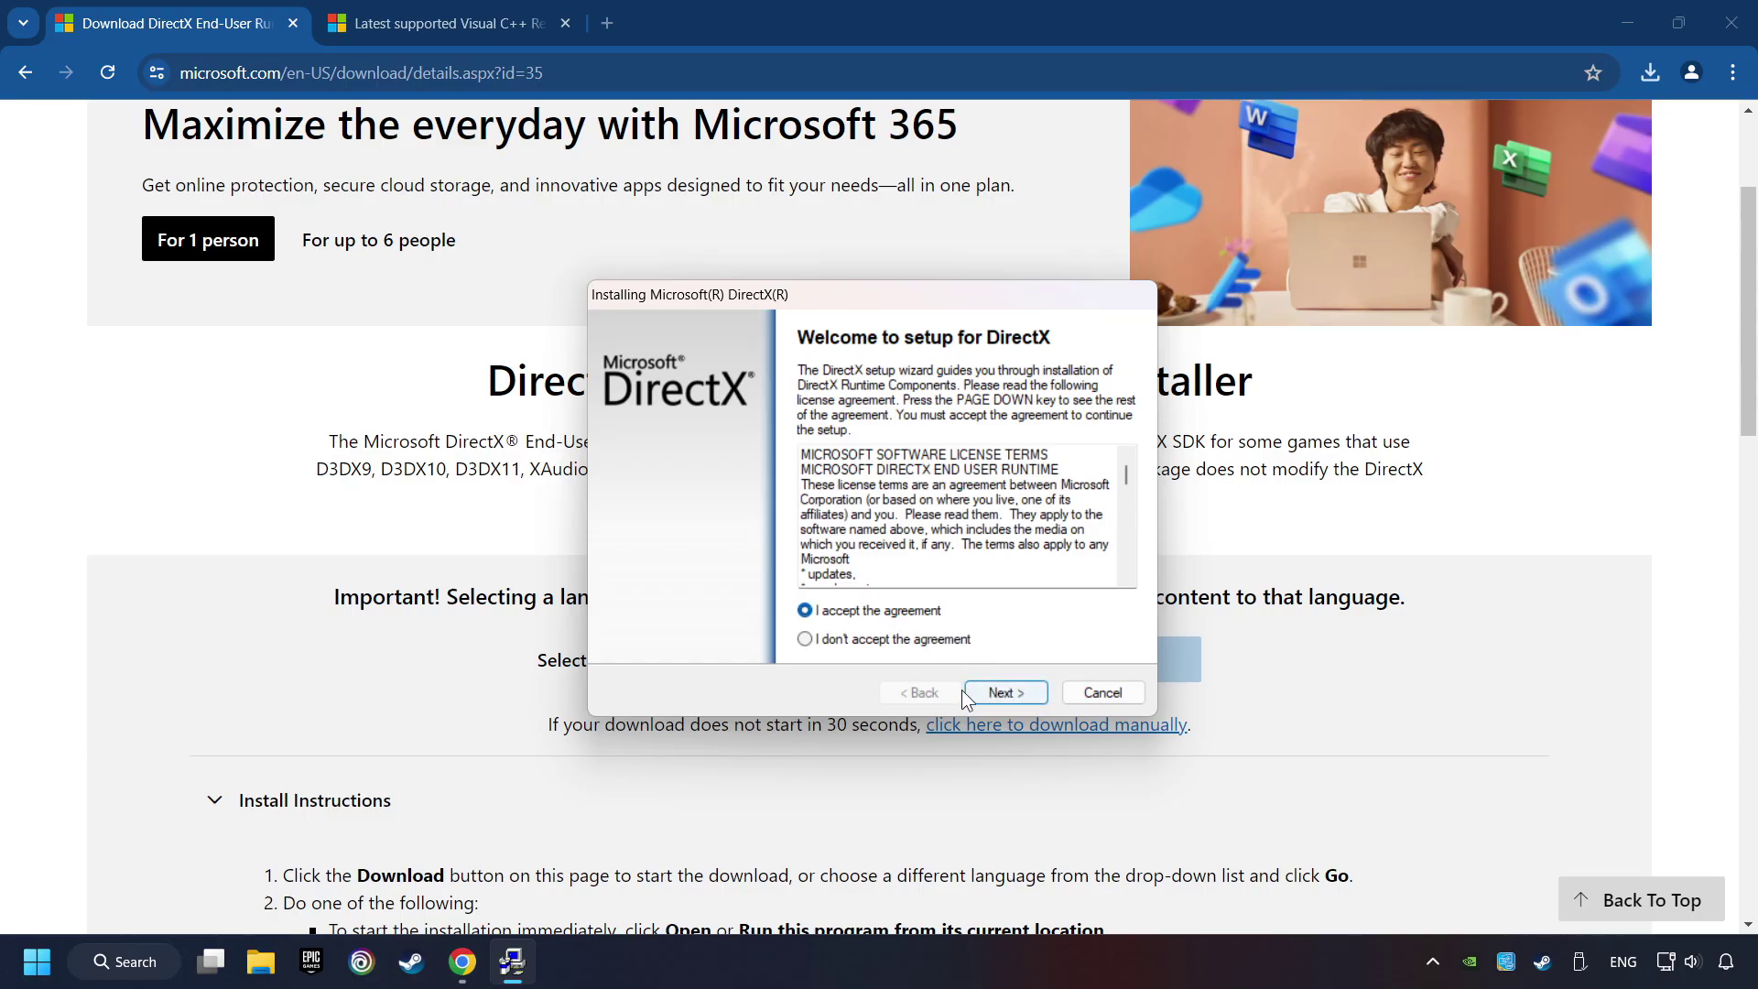
click(1007, 694)
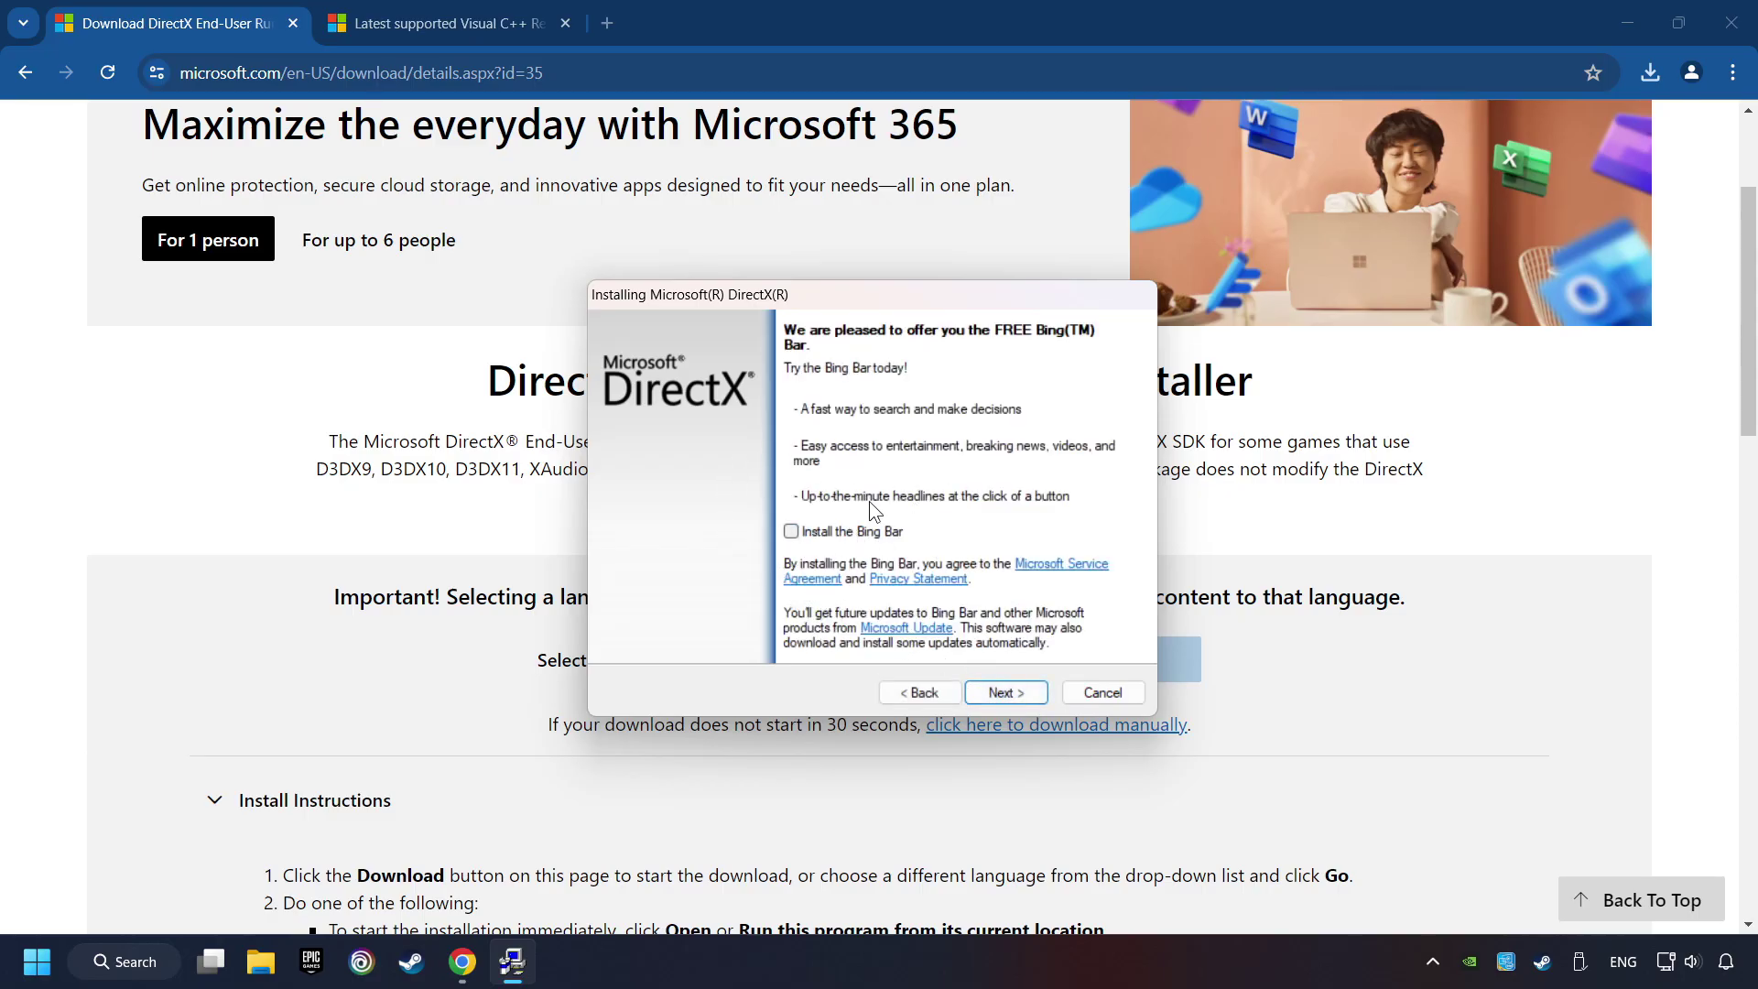
click(1013, 694)
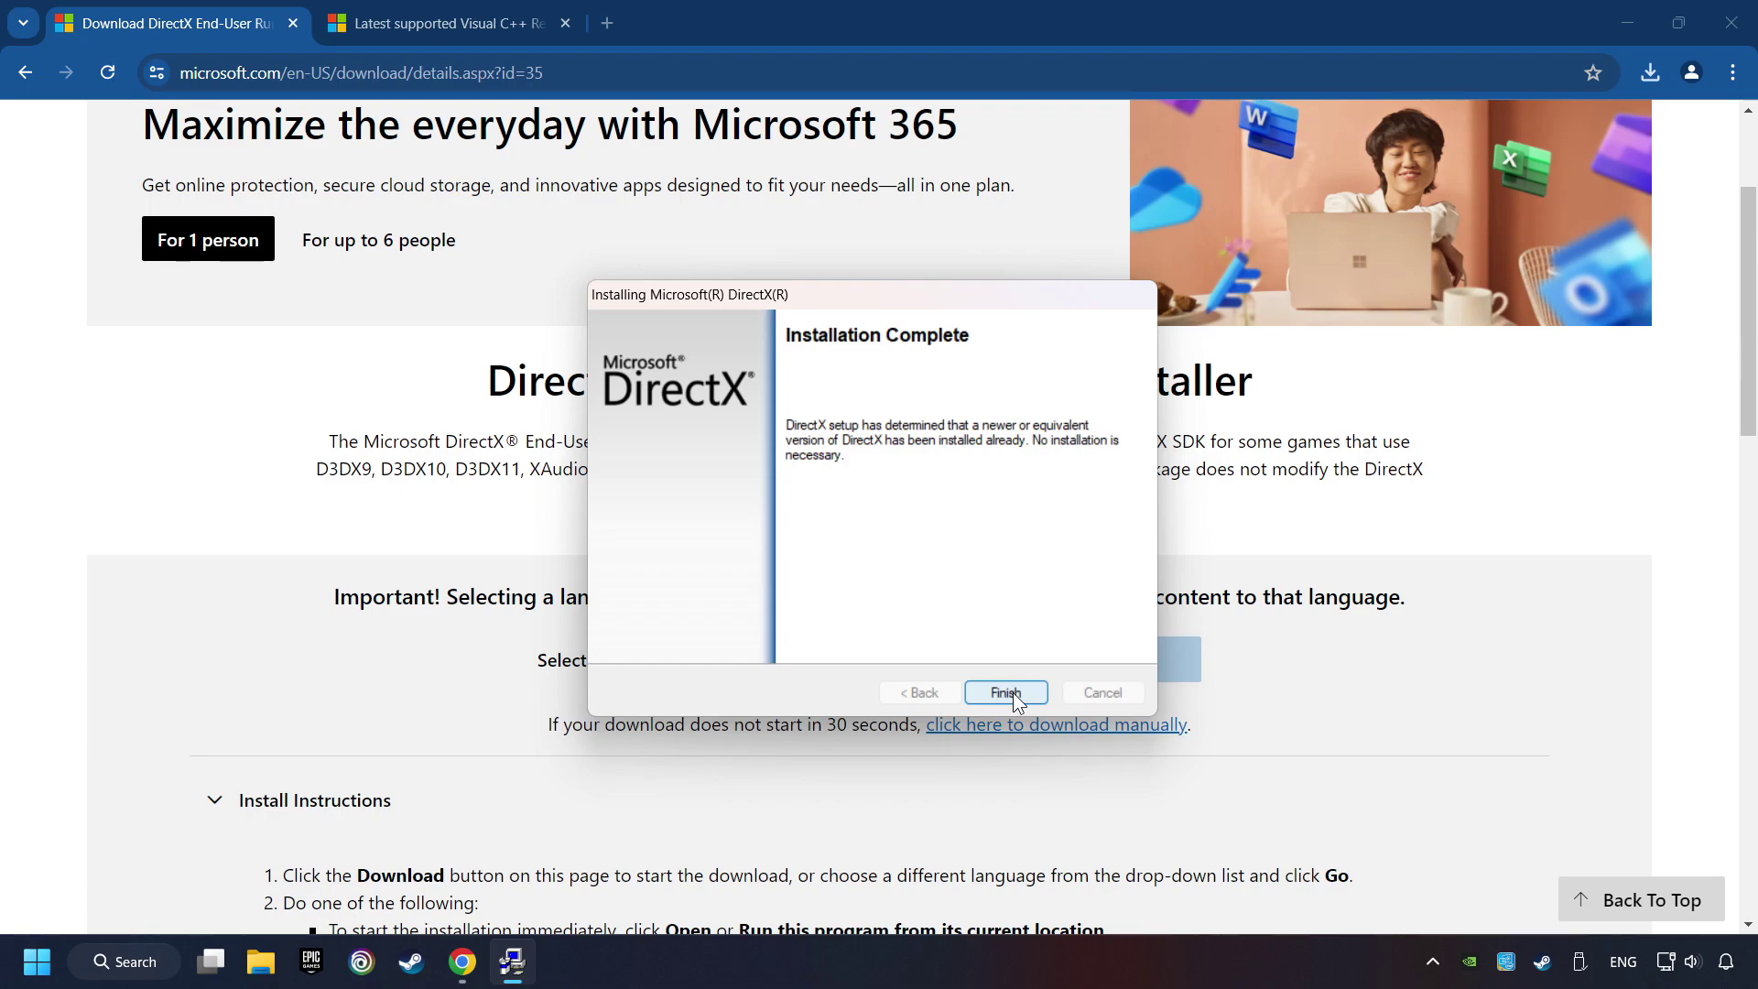
click(1018, 690)
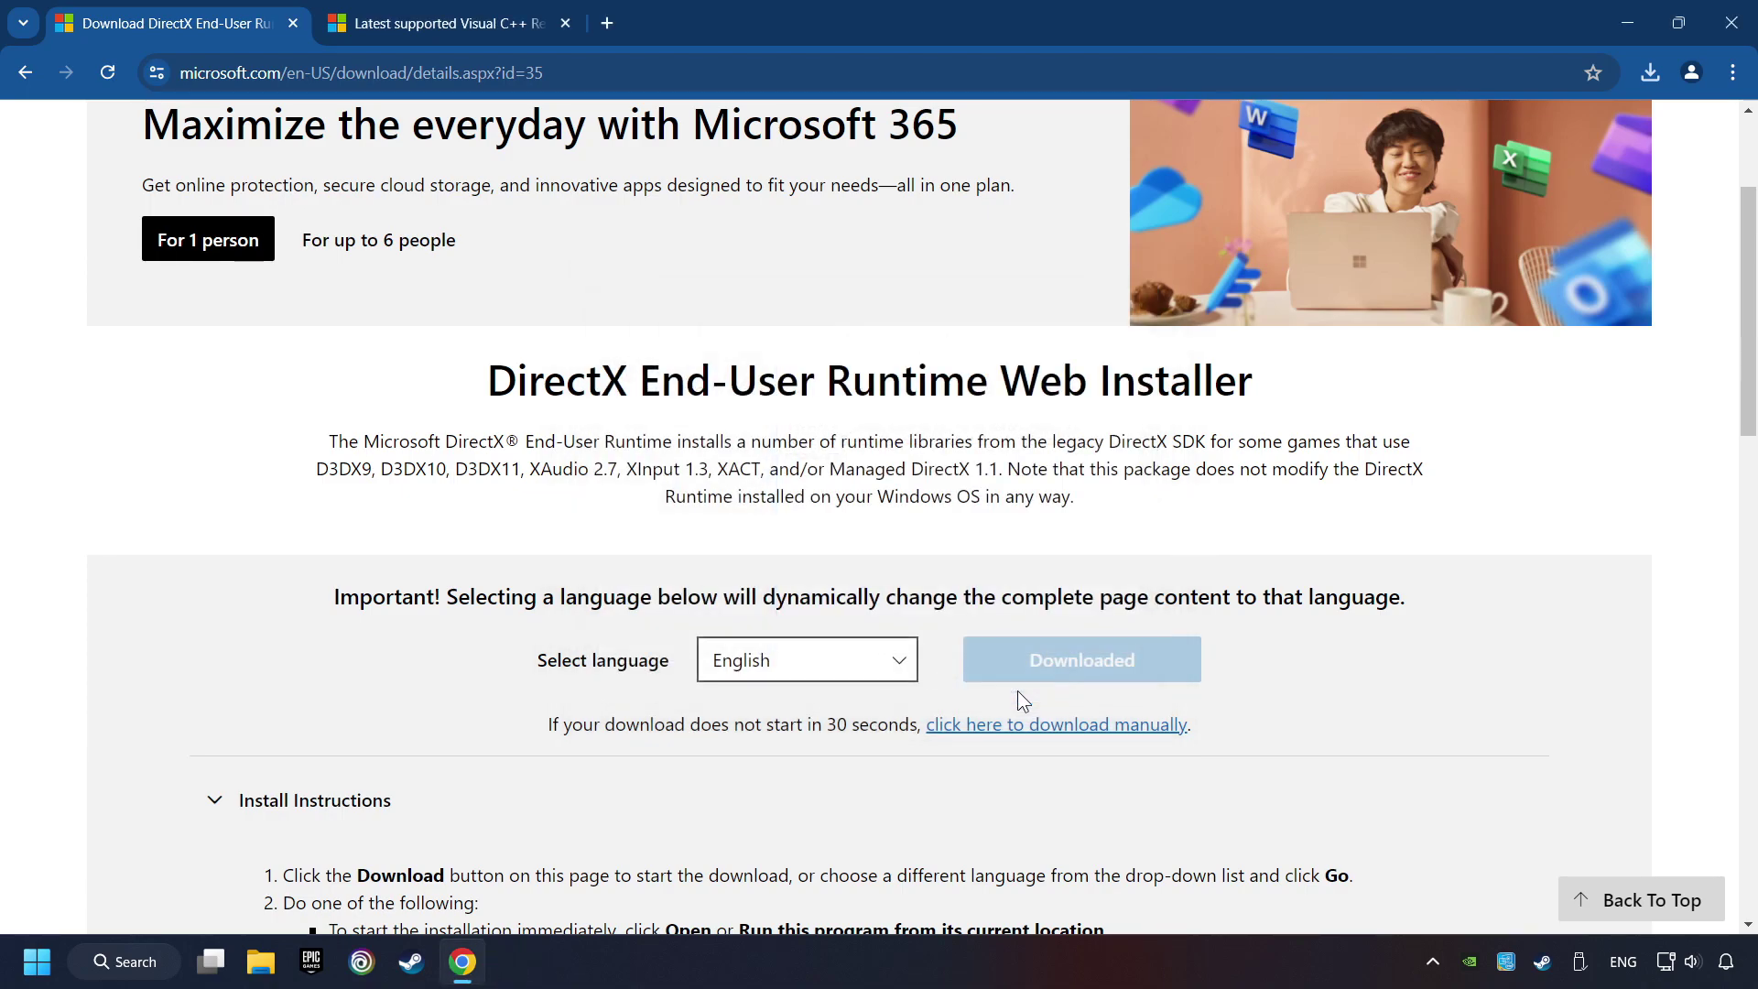
Download the x86 and x64 Visual C++ redistributable installers.
click(422, 25)
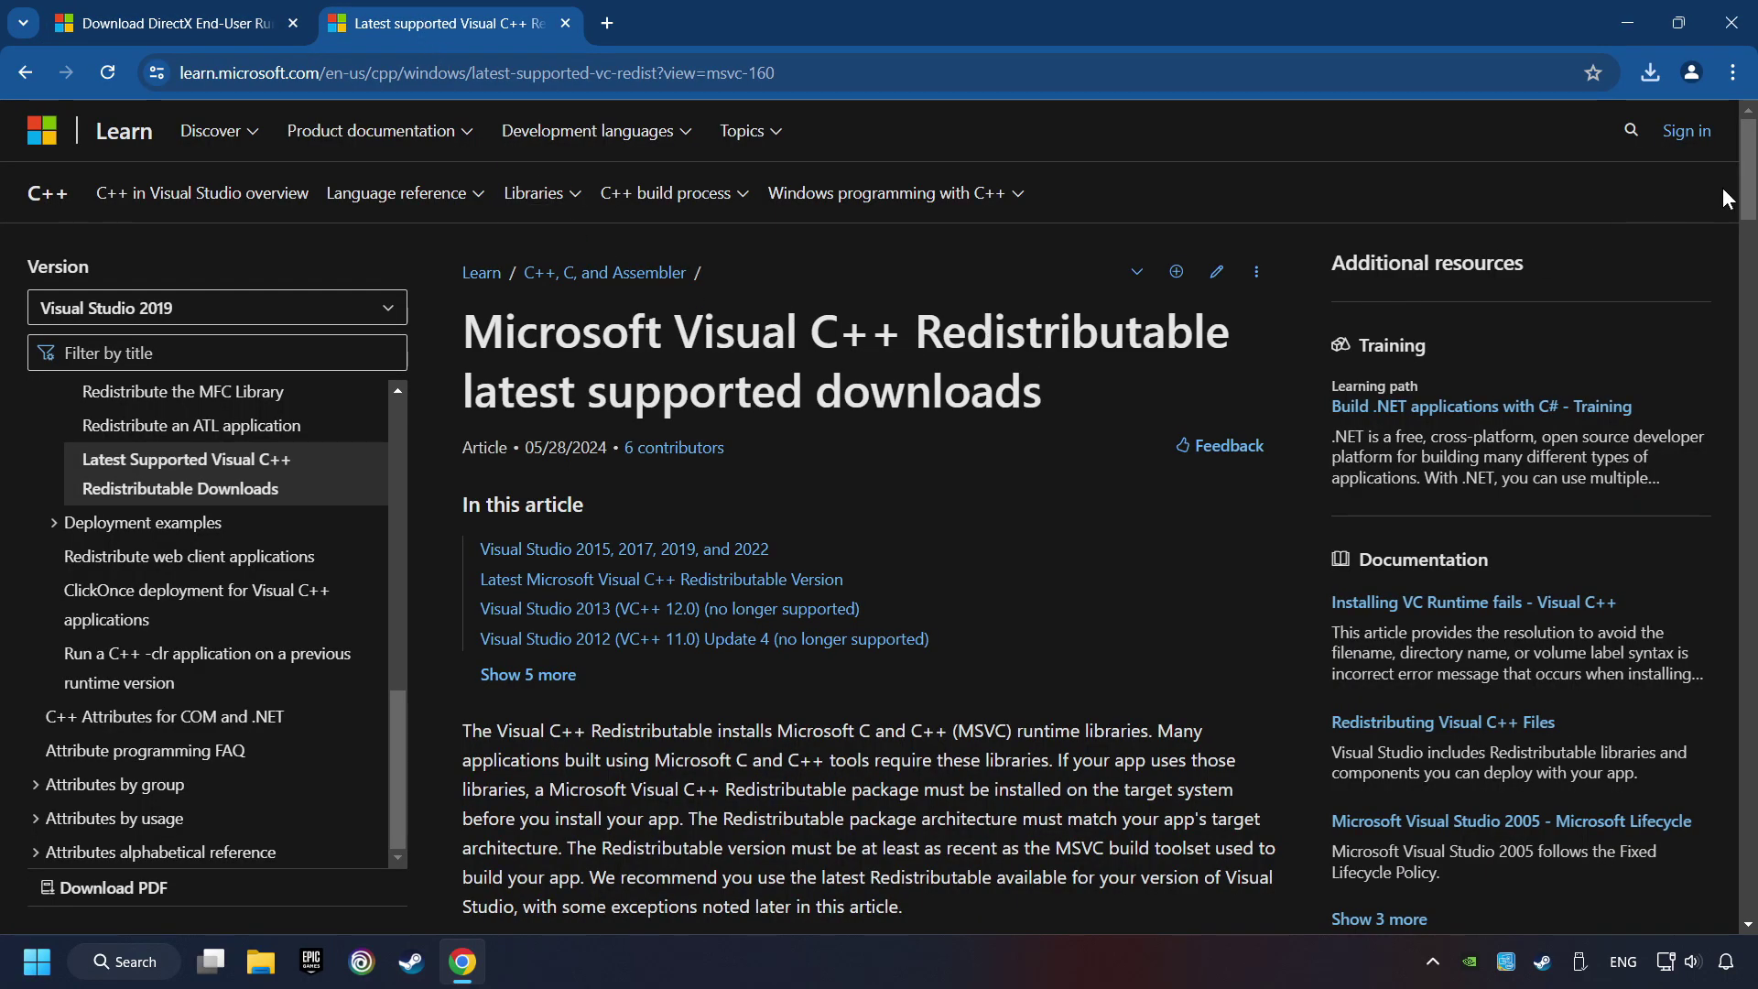
scroll(1703, 220, down, 15)
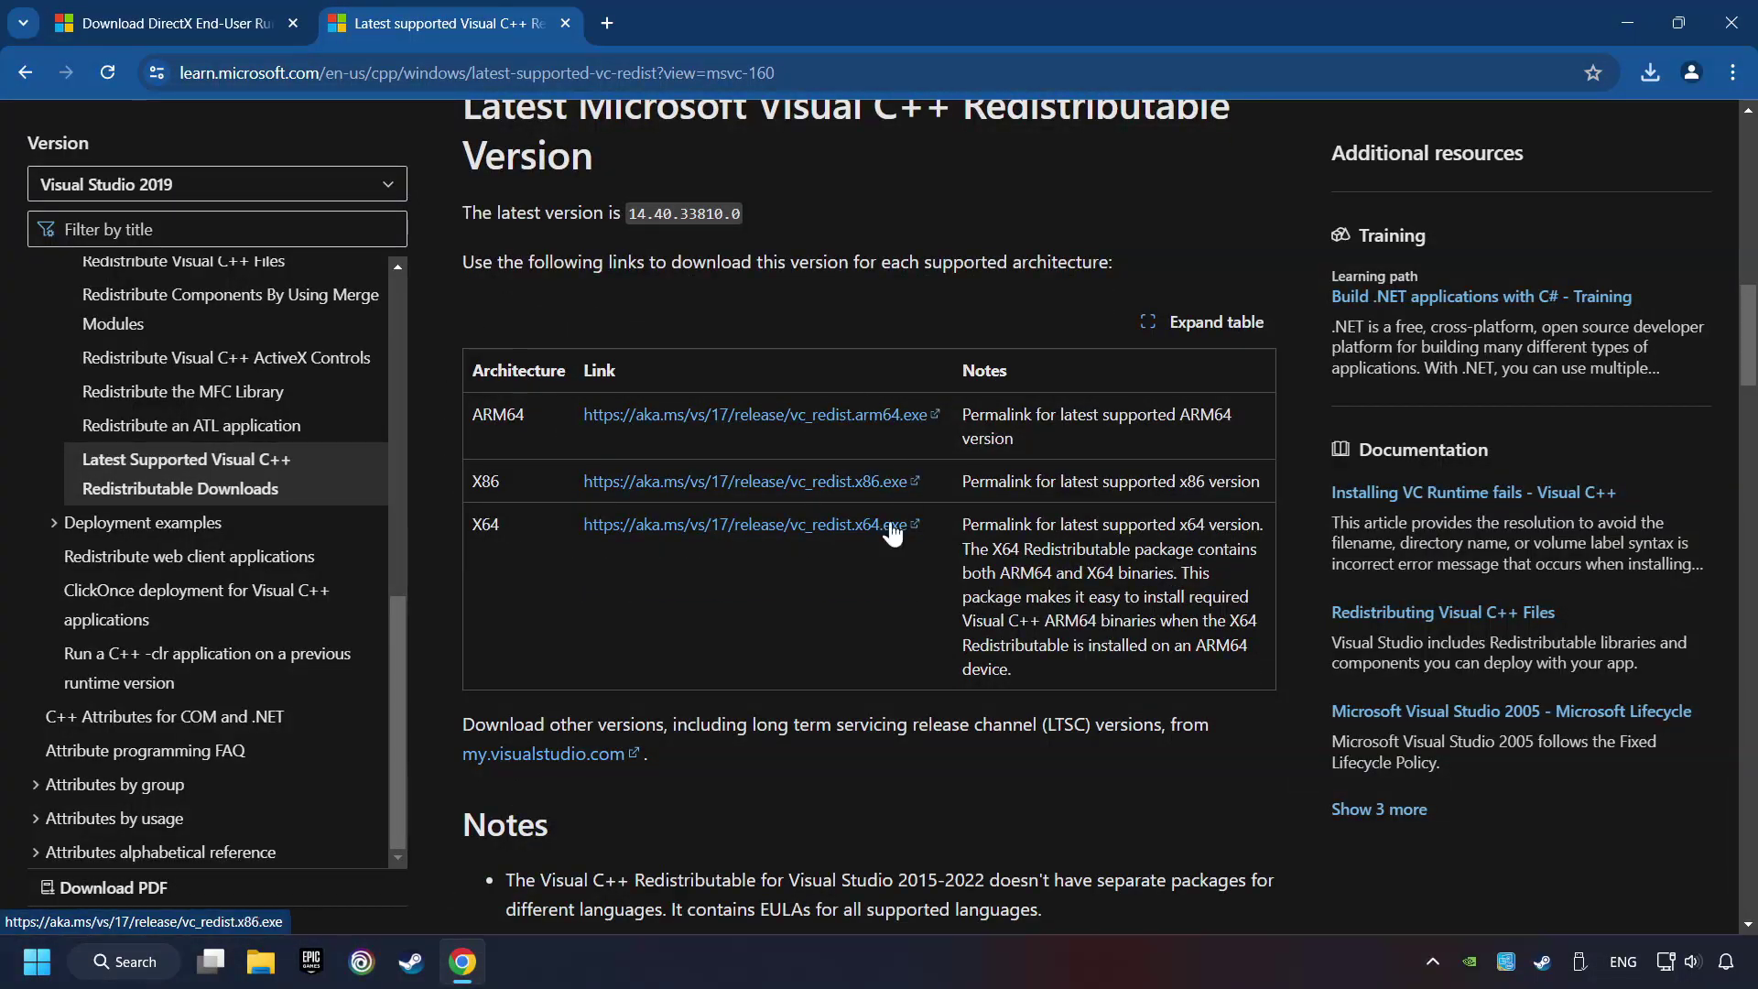
click(707, 485)
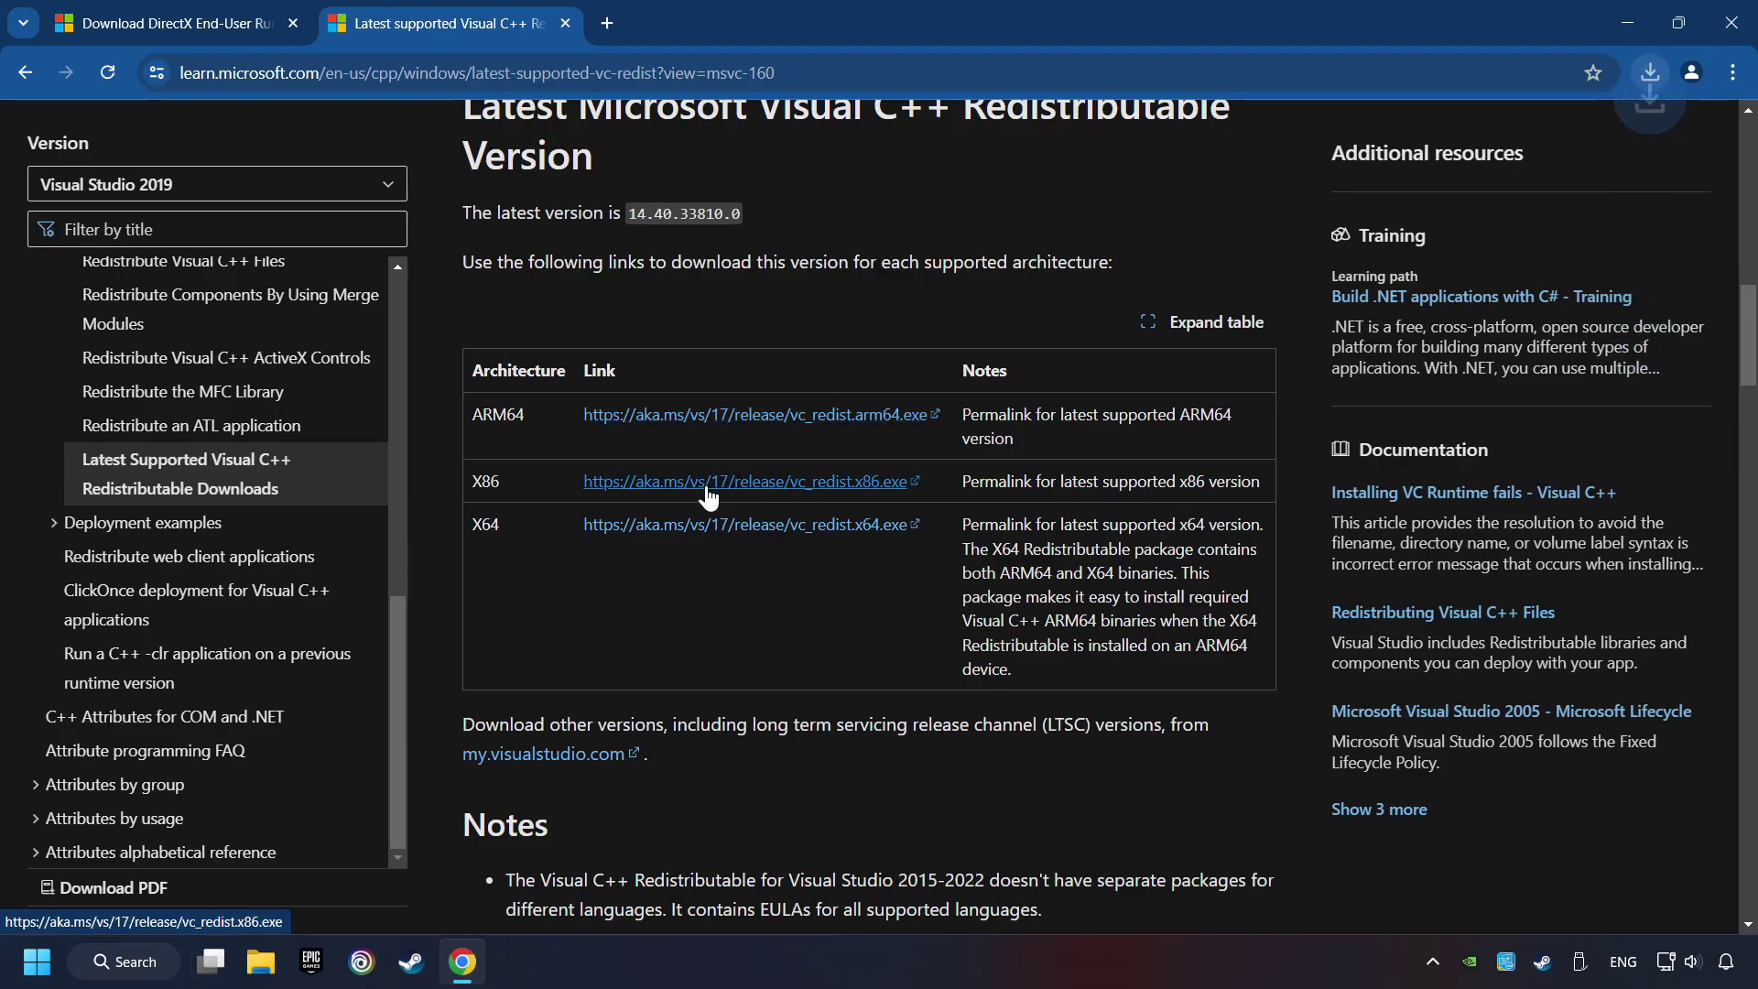
click(711, 524)
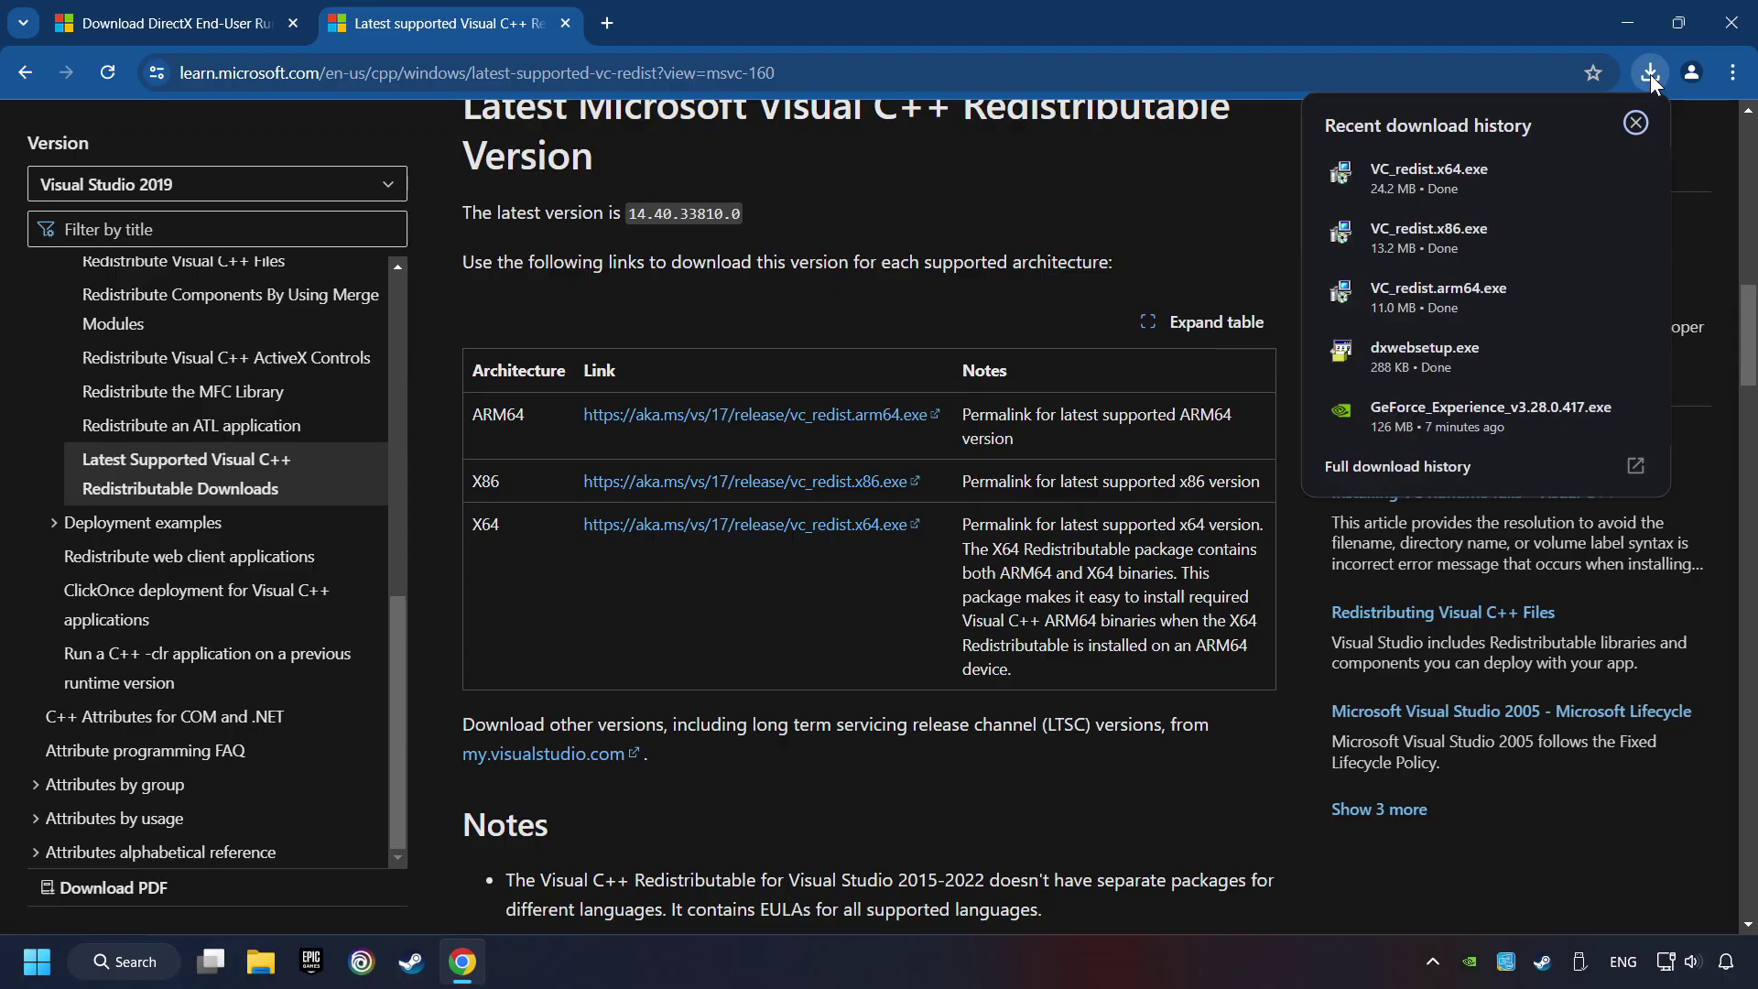
Try installing the Arm64 redistributable, which fails as unsupported, and close it.
click(1468, 288)
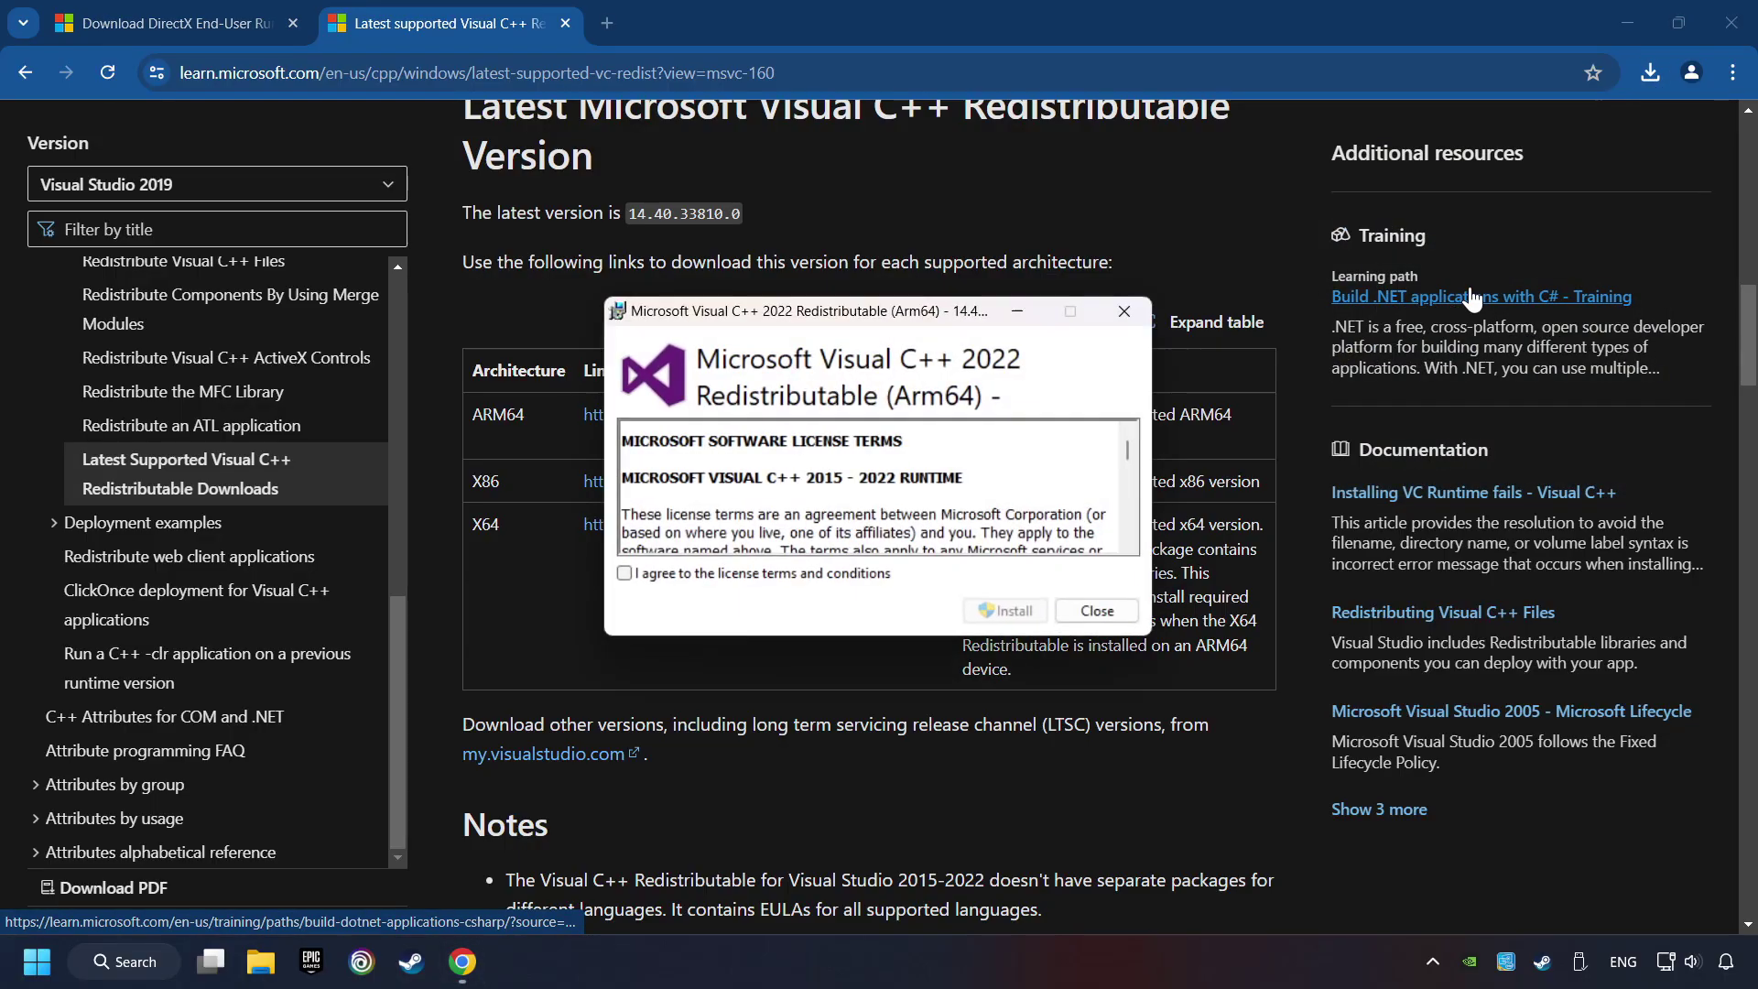
scroll(1112, 493, down, 10)
scroll(1111, 492, down, 5)
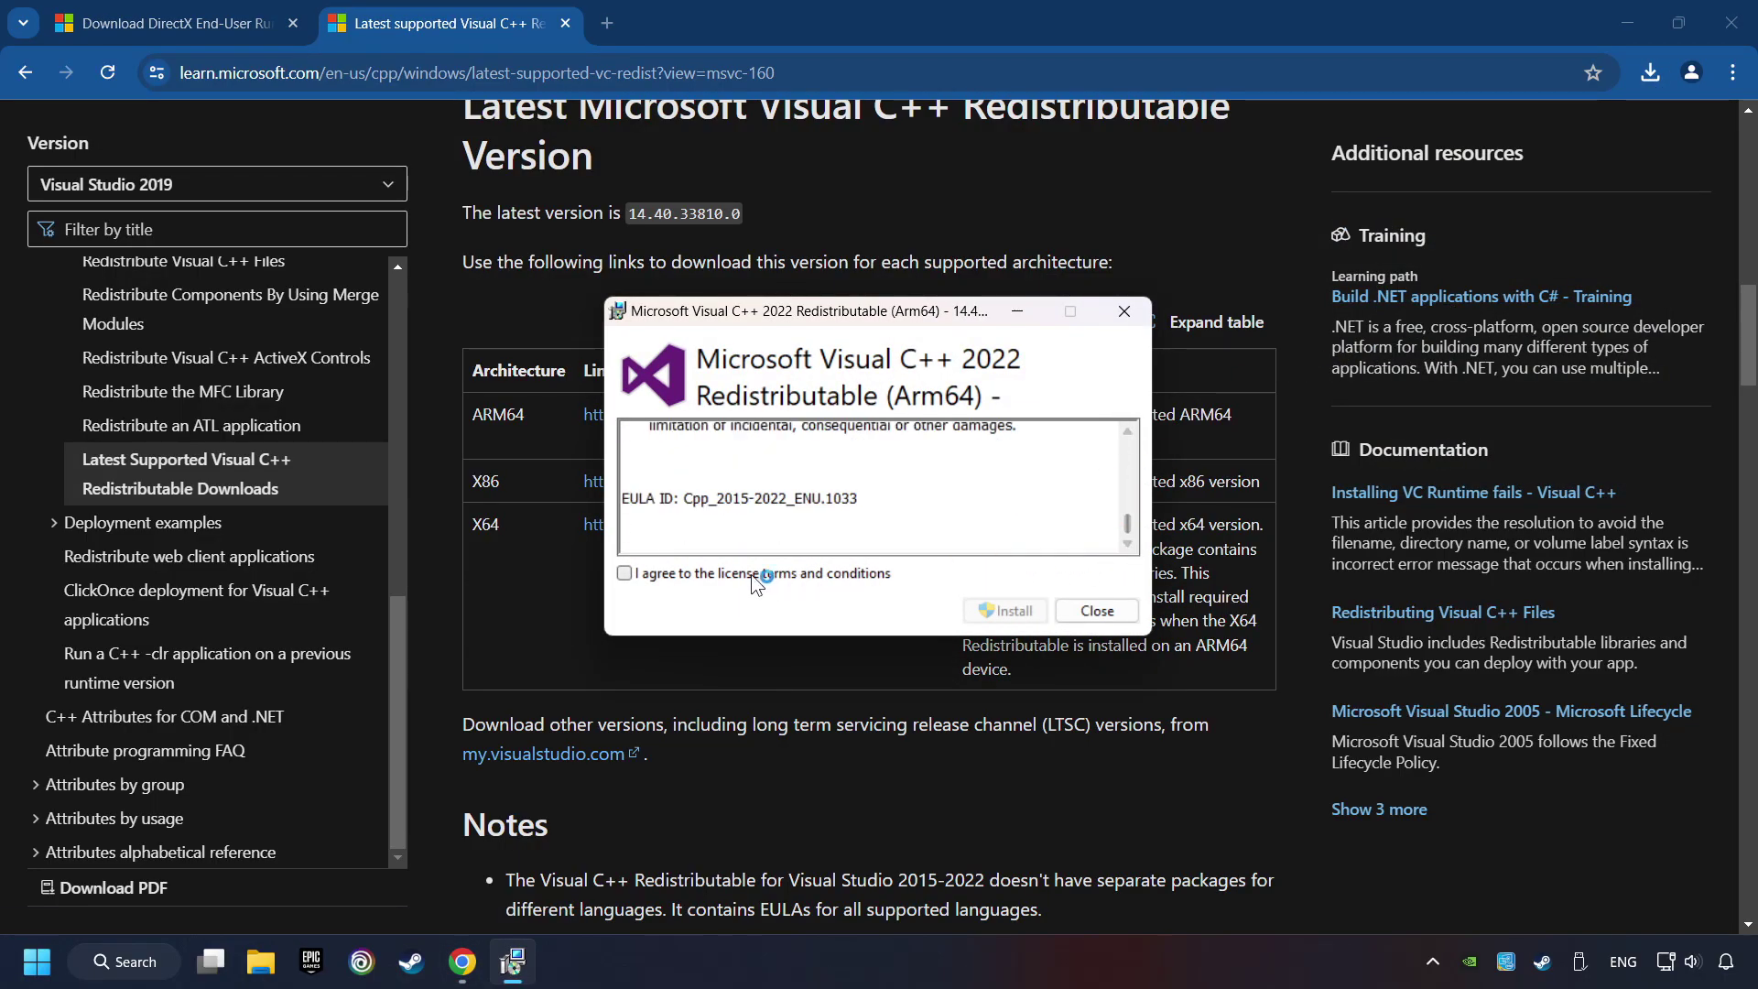
click(751, 574)
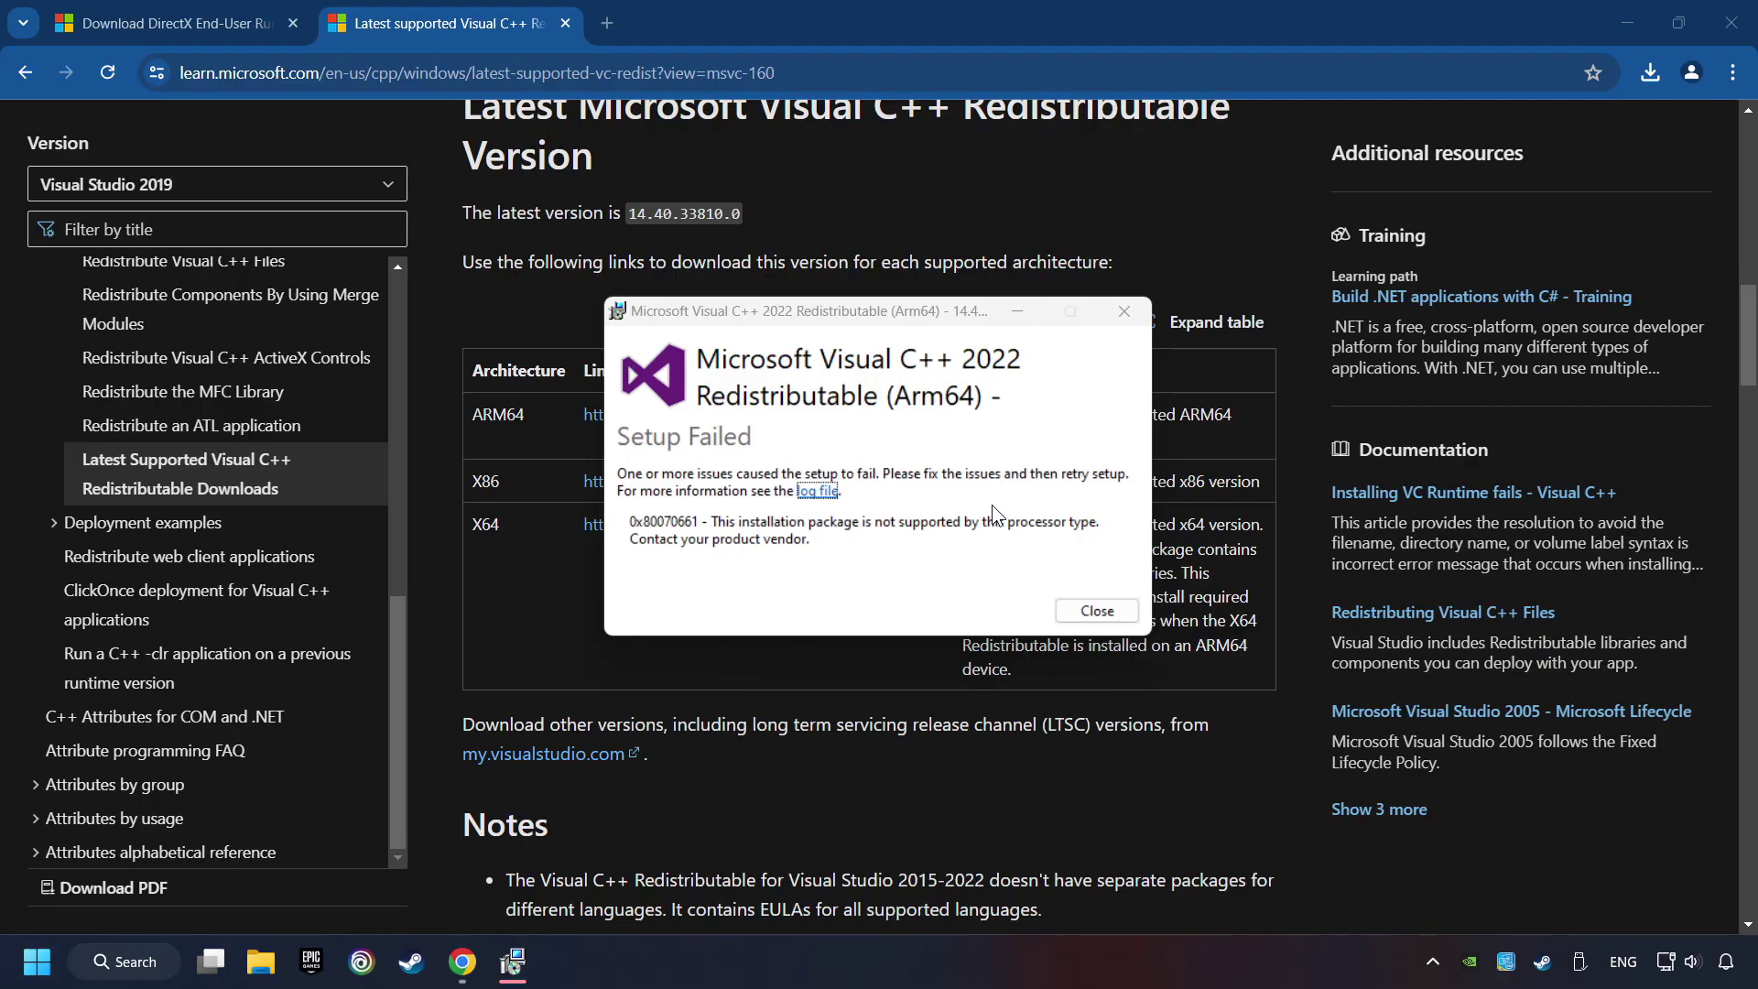
click(1095, 608)
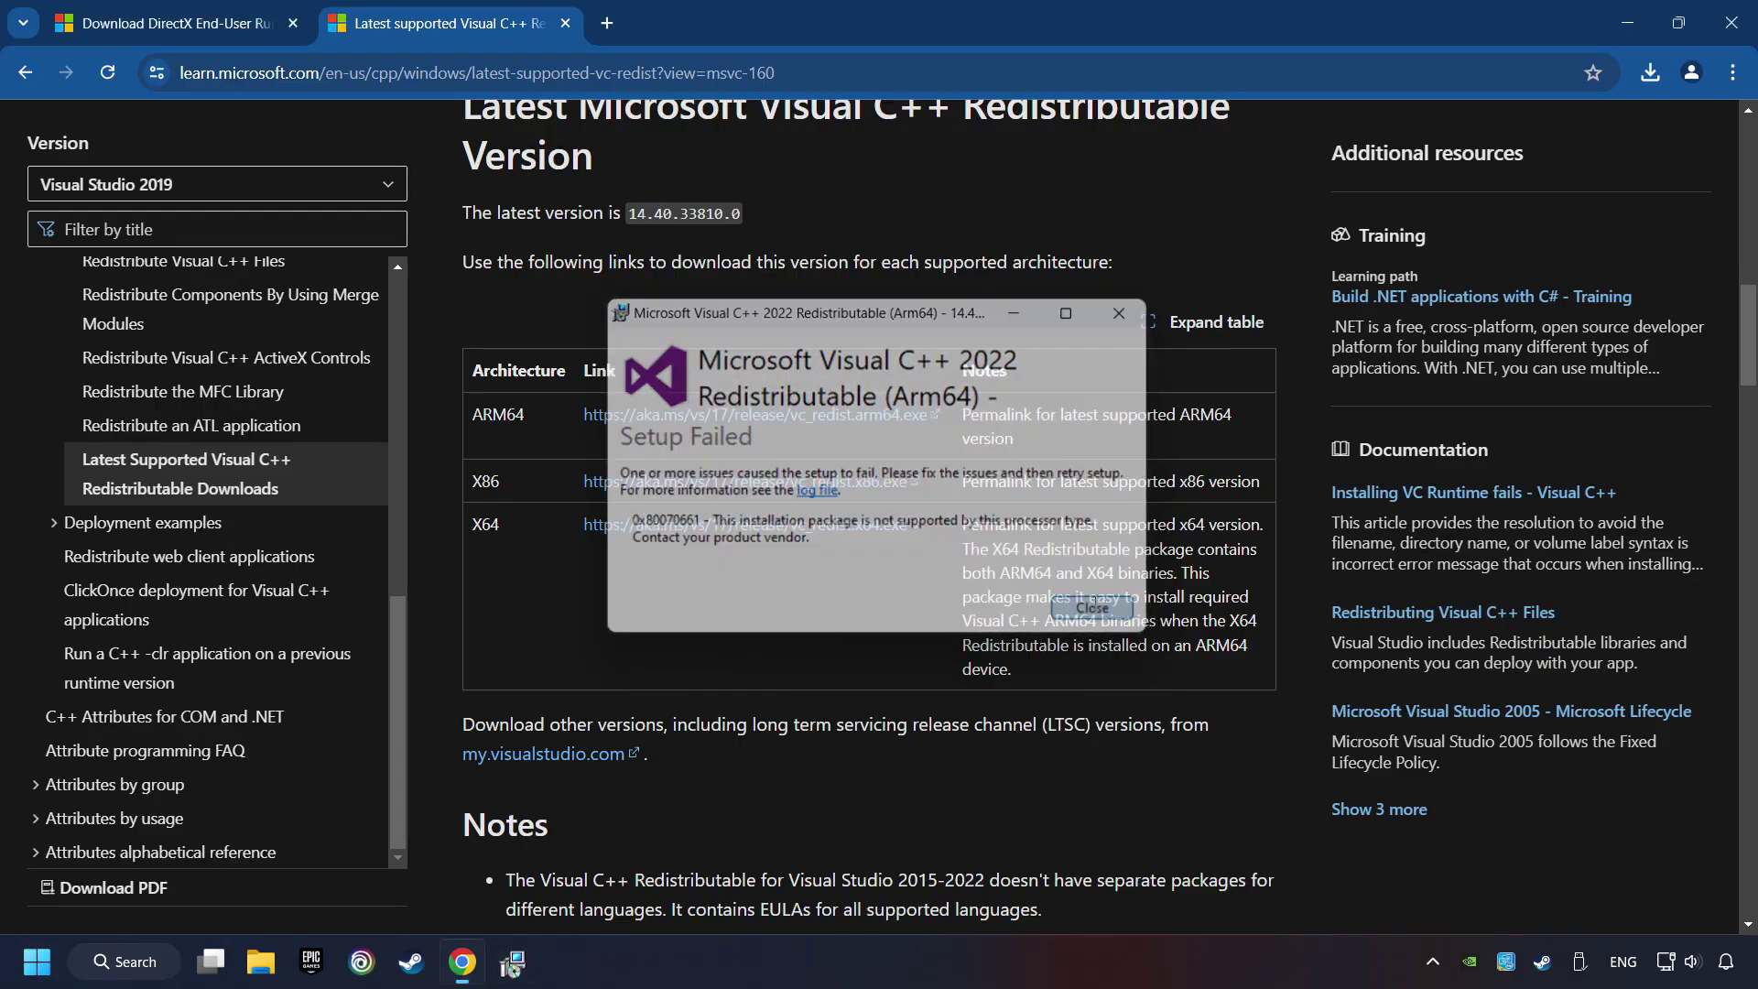
Install the x86 redistributable successfully, then launch the x64 vc_redist installer.
click(1649, 75)
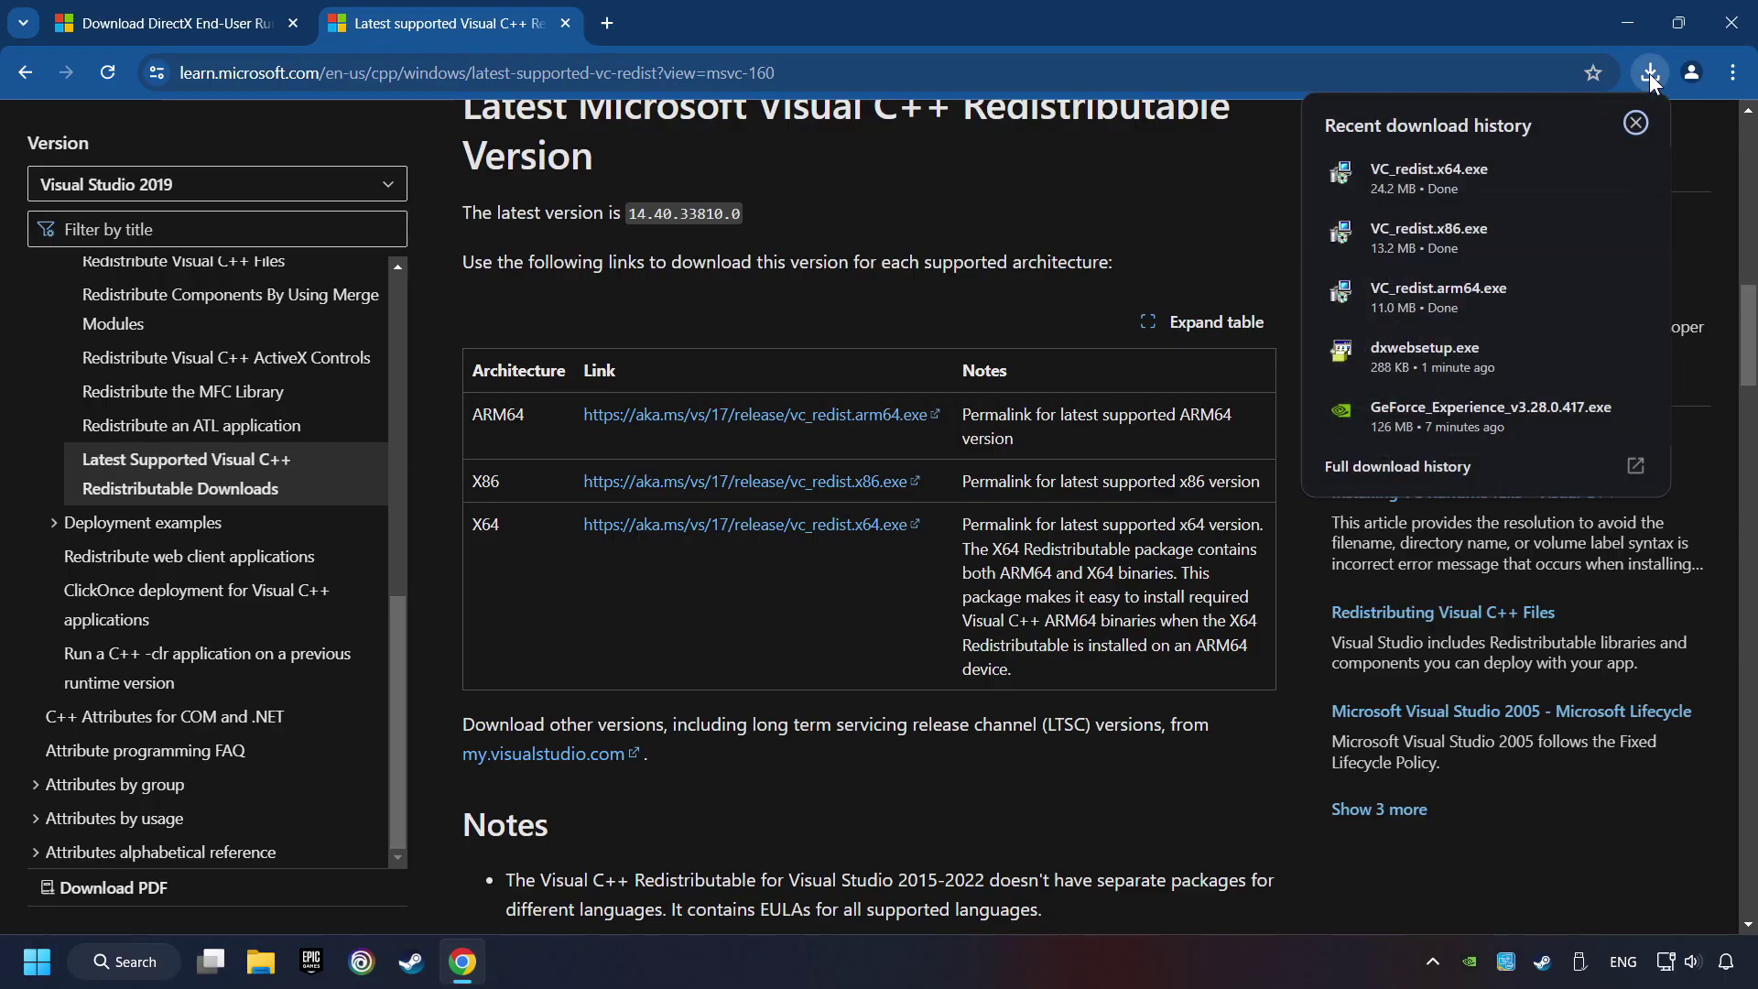
click(1469, 223)
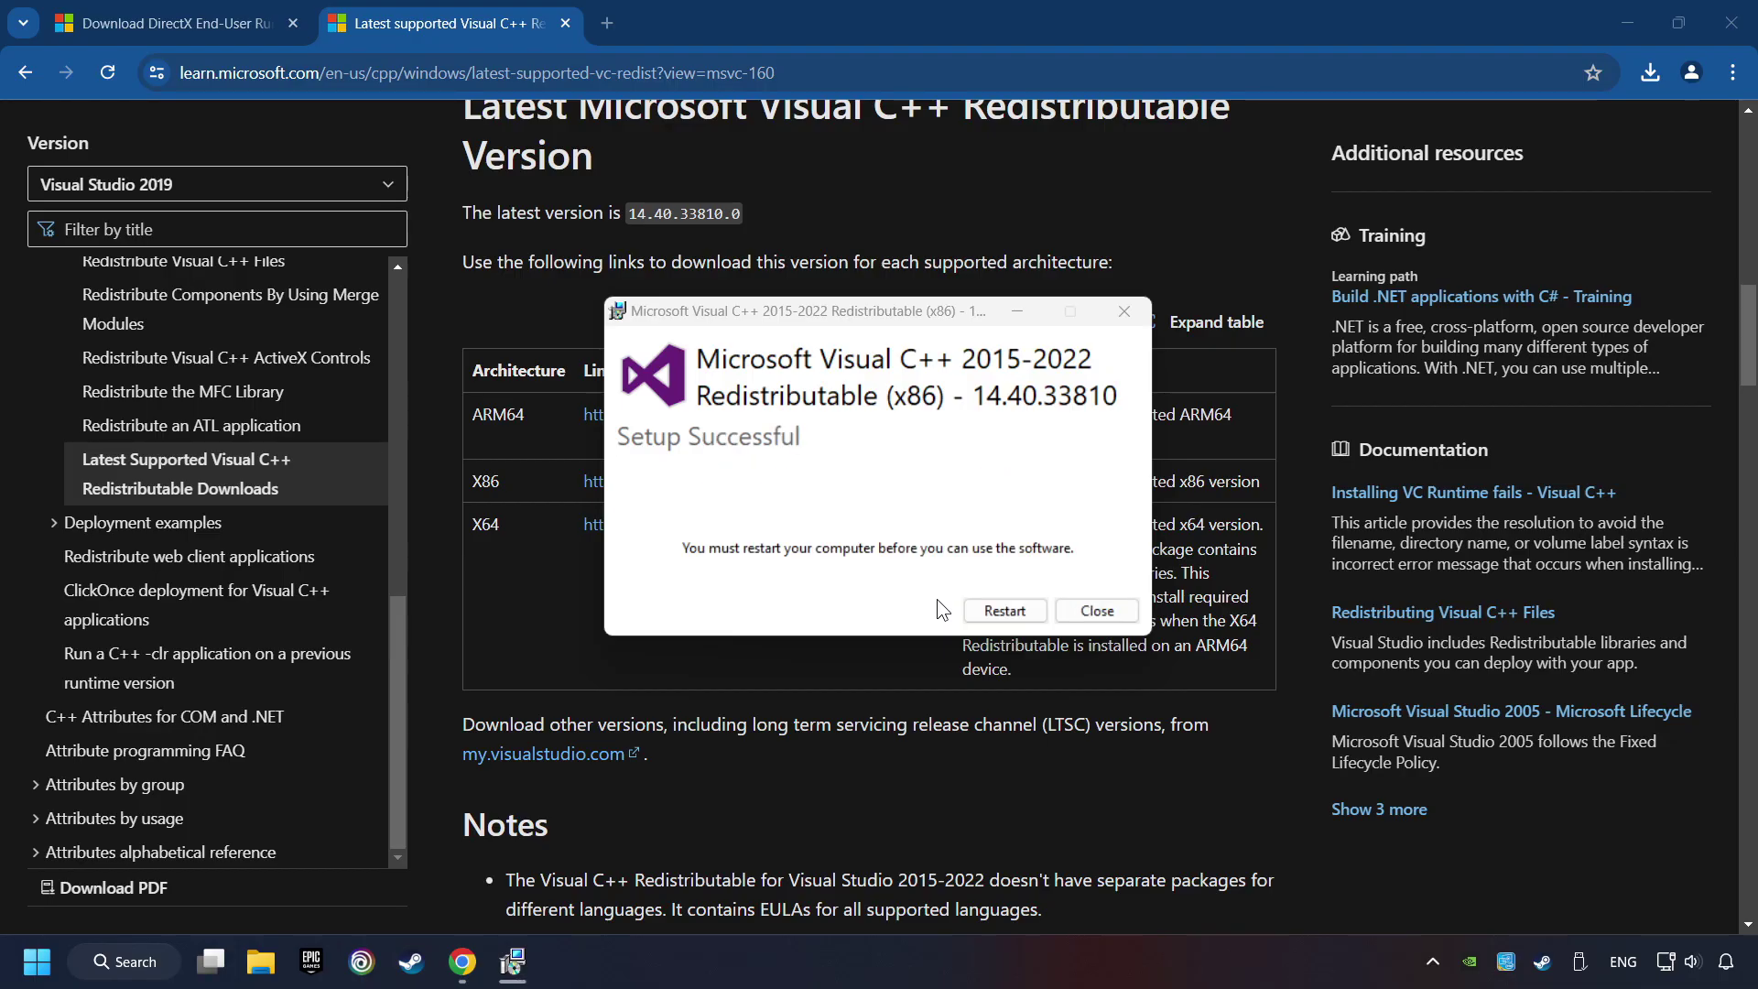
click(1097, 610)
click(1650, 72)
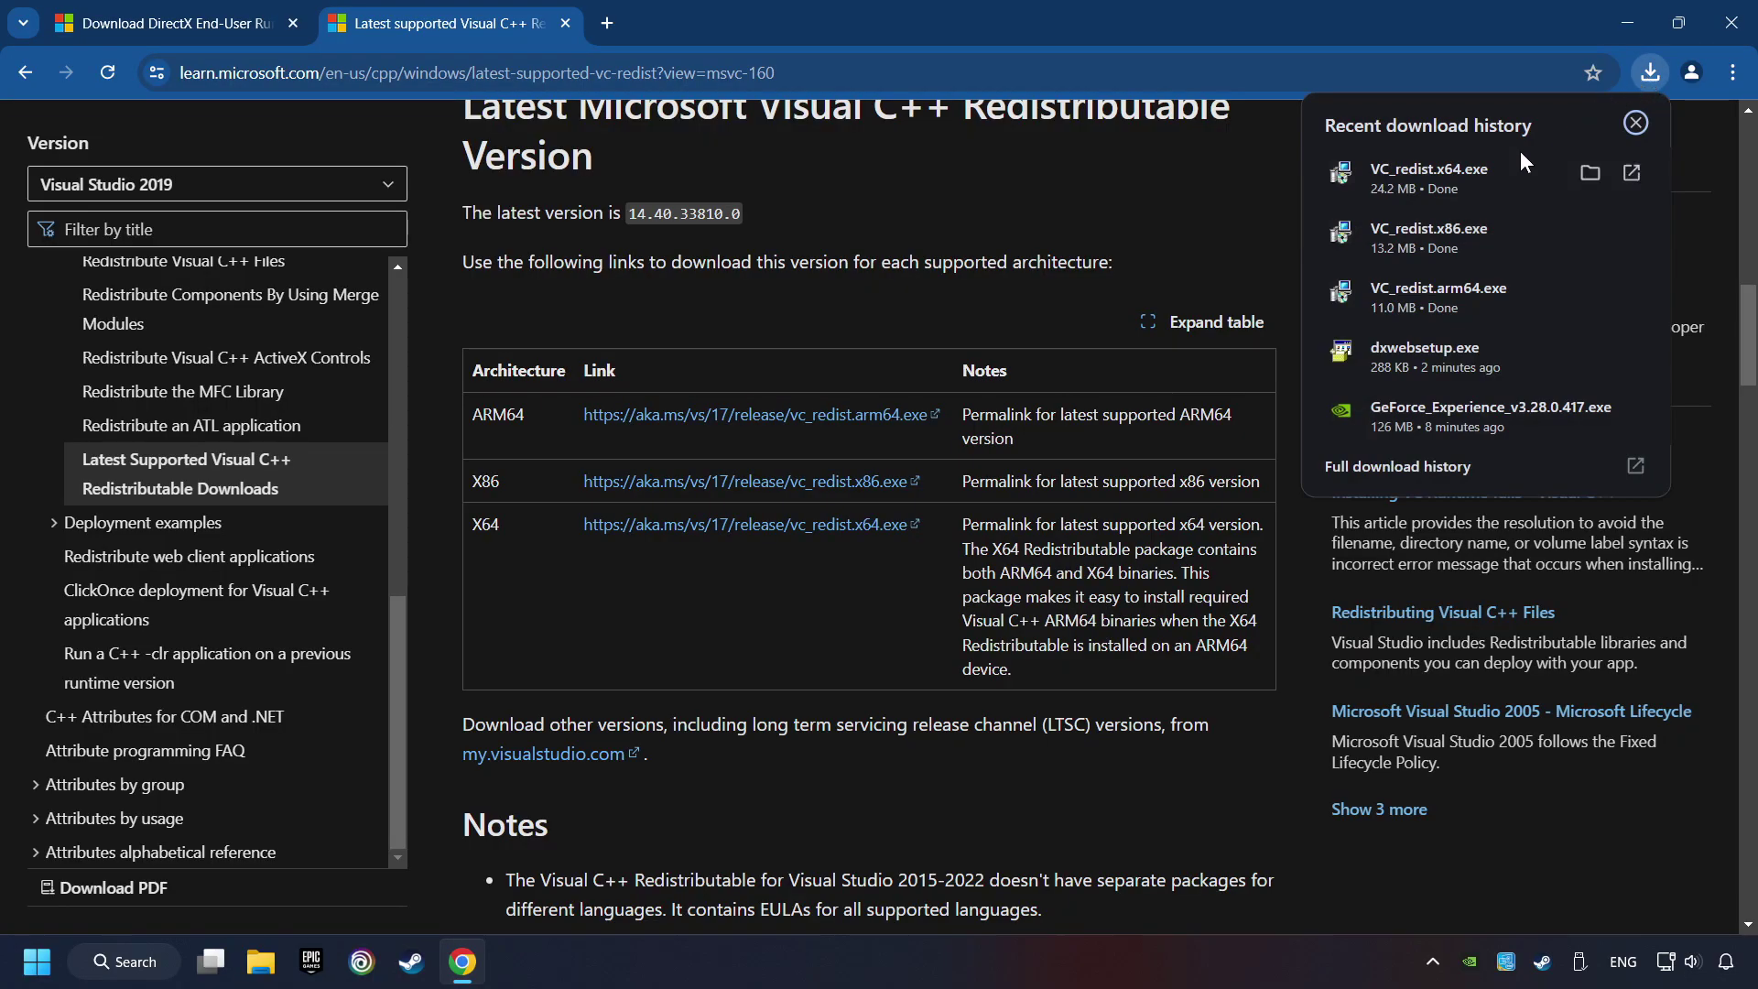
click(1502, 167)
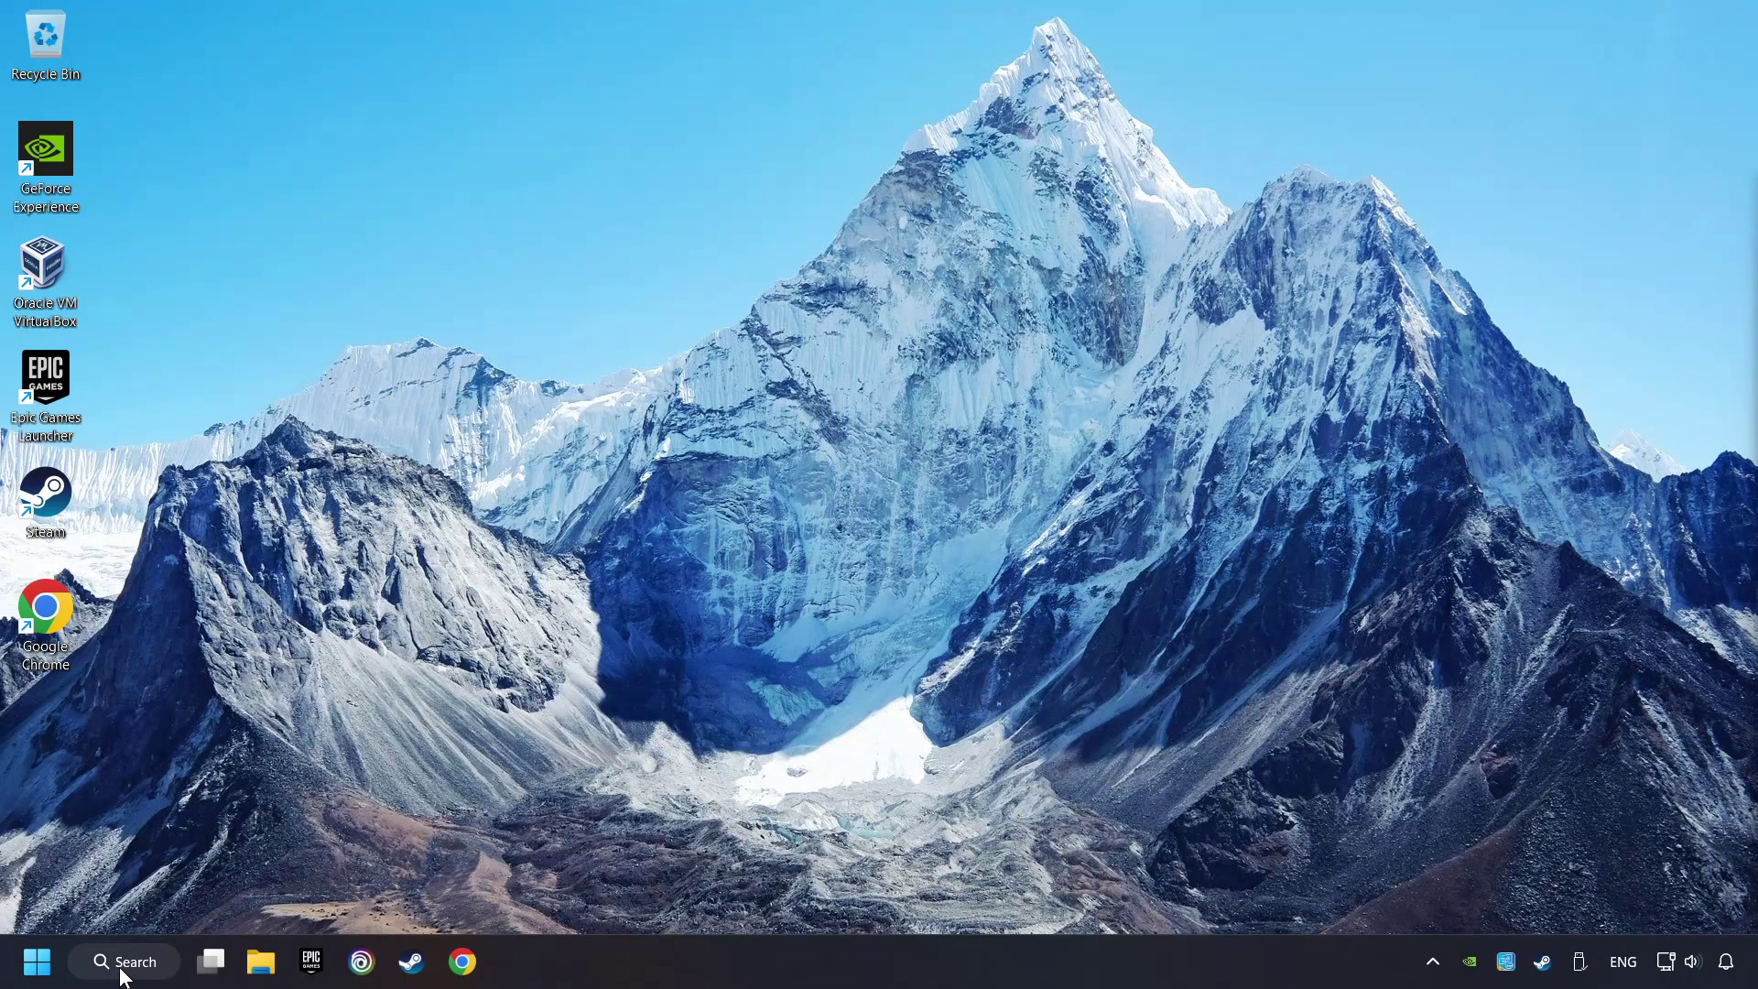
Run Check for updates via the 'updates' search, confirm the PC is up to date, and close Settings.
click(149, 962)
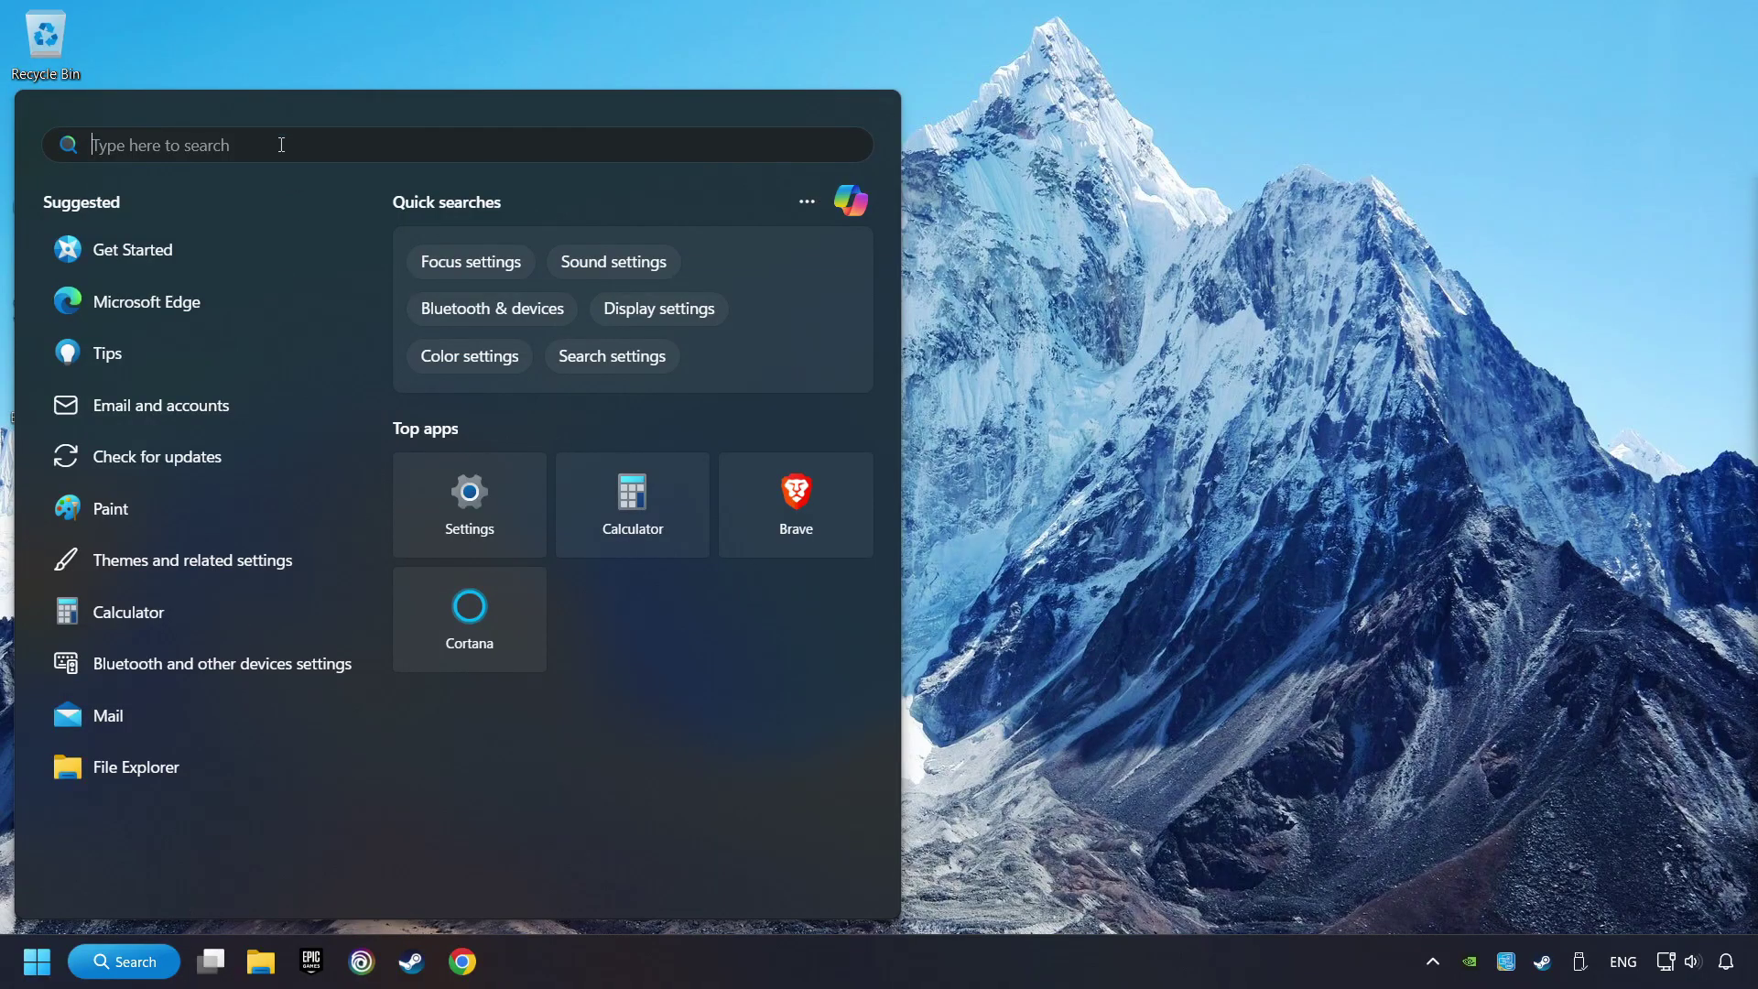
text(updates)
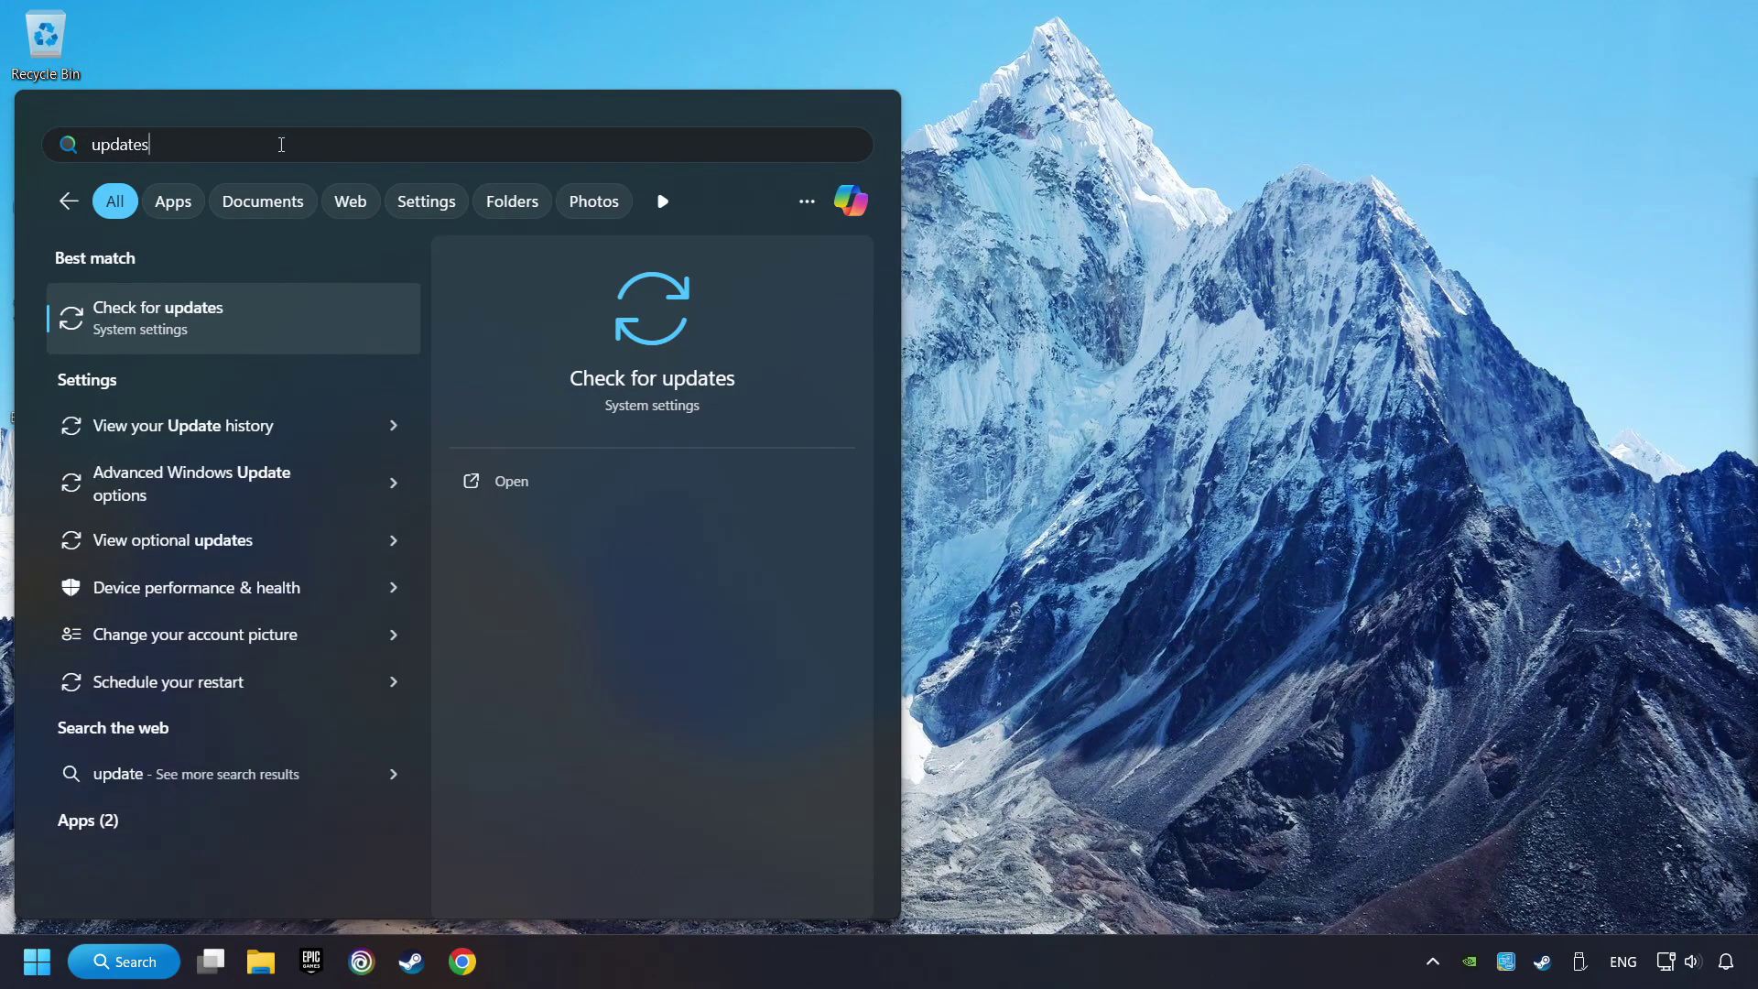
click(331, 321)
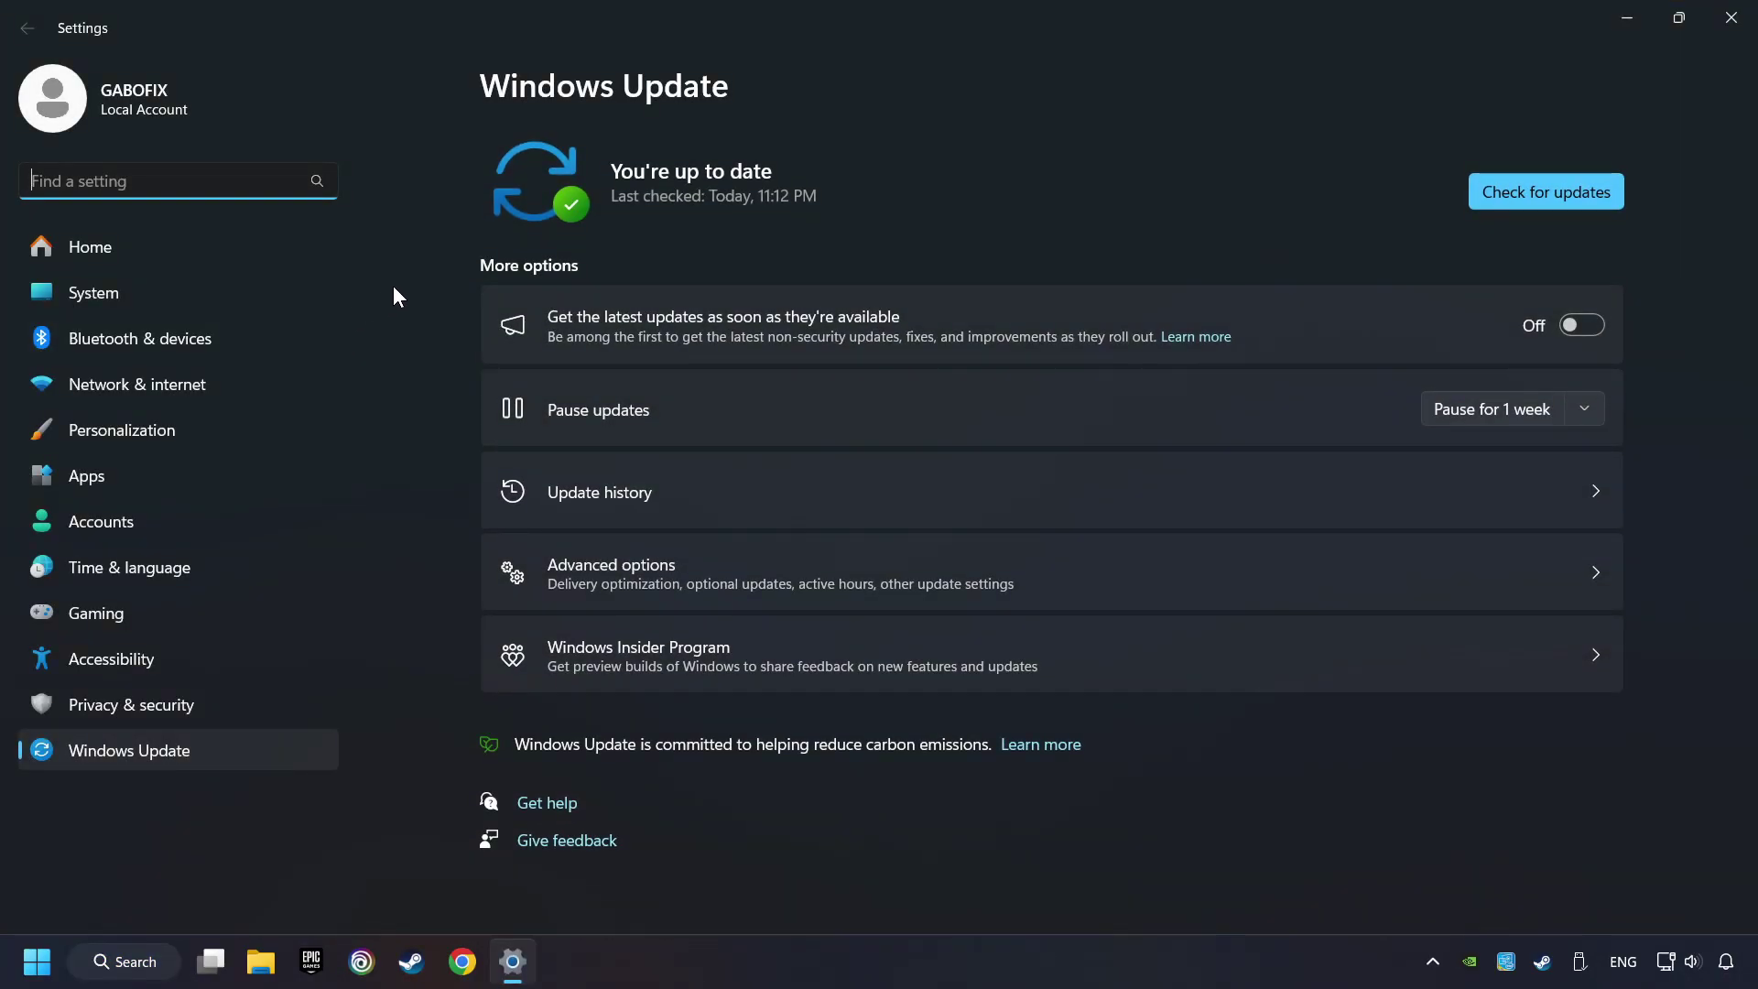
click(1560, 192)
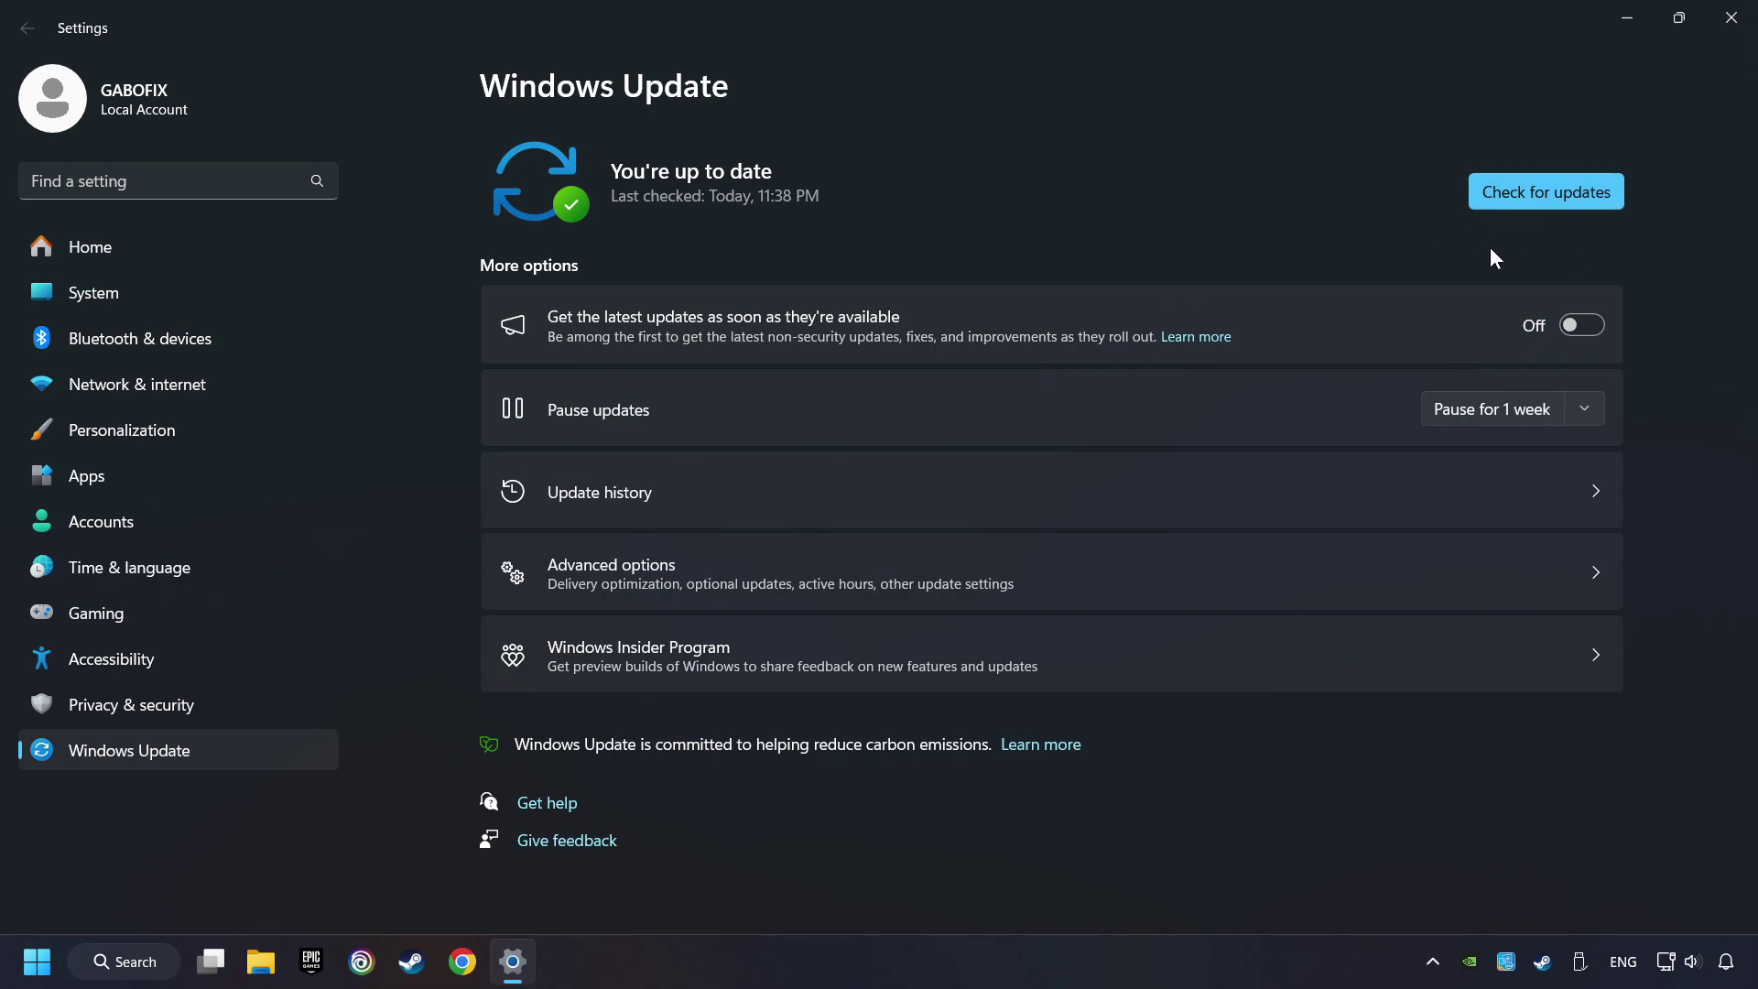
click(1729, 21)
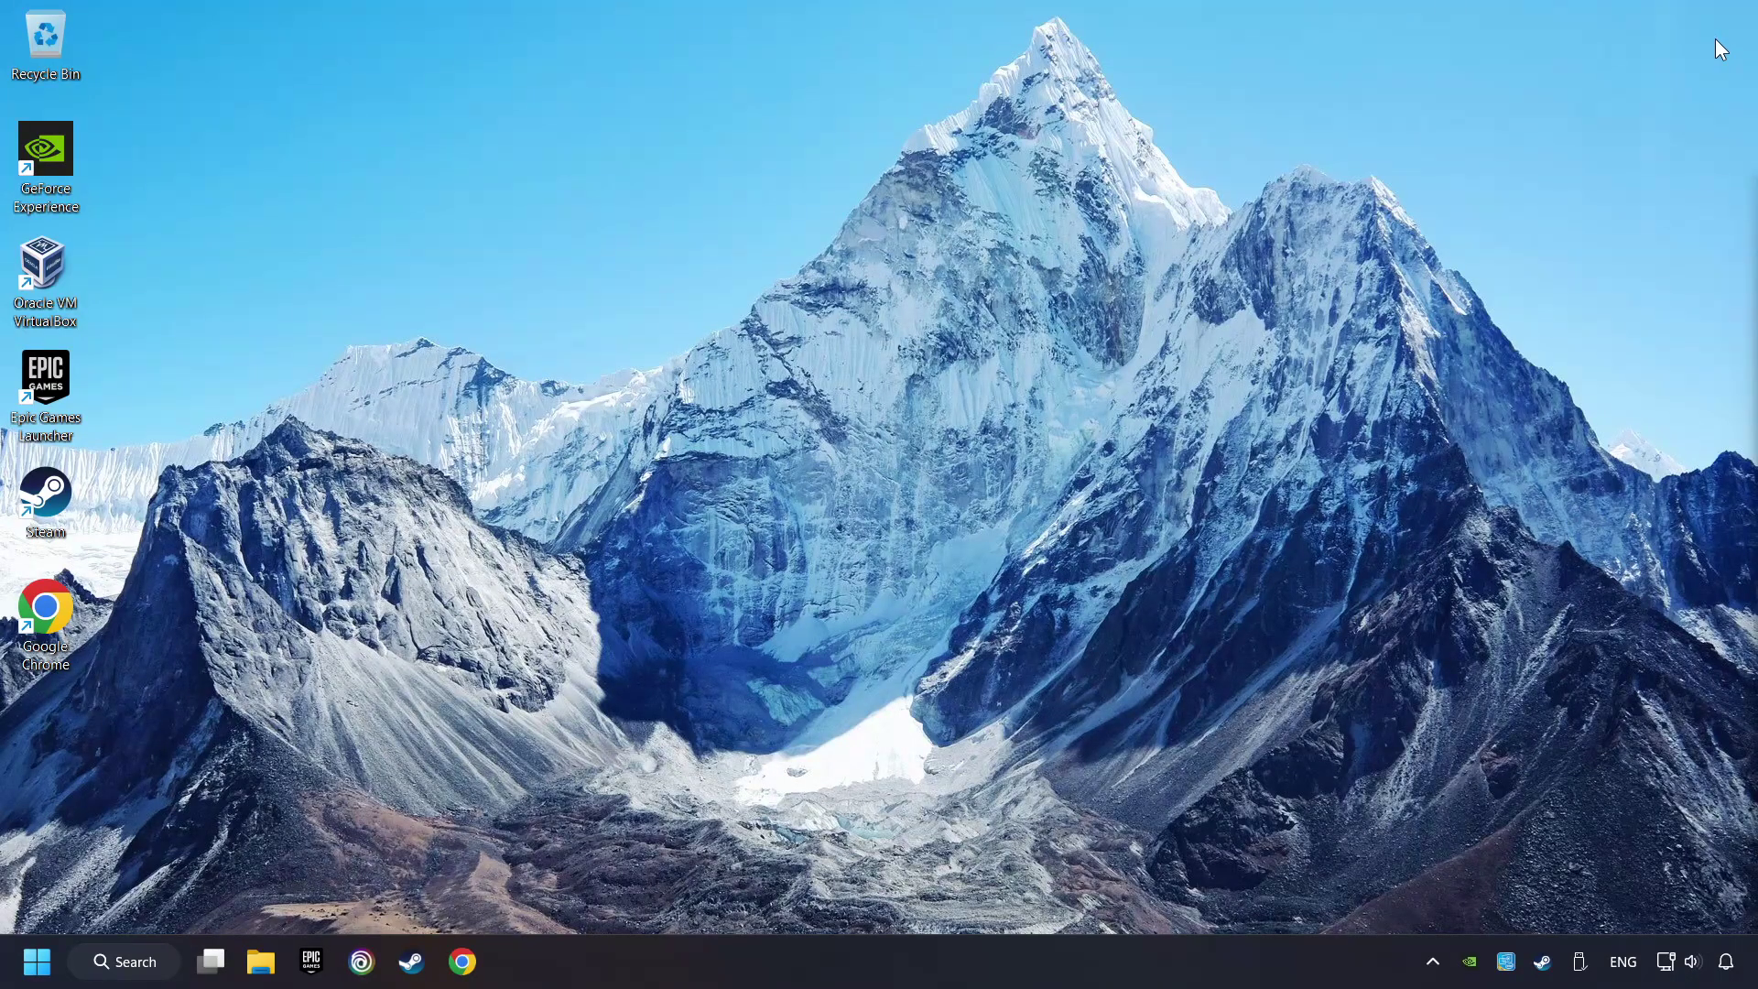
Disable EpicGamesLauncher.exe under Task Manager's startup apps, then close Task Manager.
right_click(897, 963)
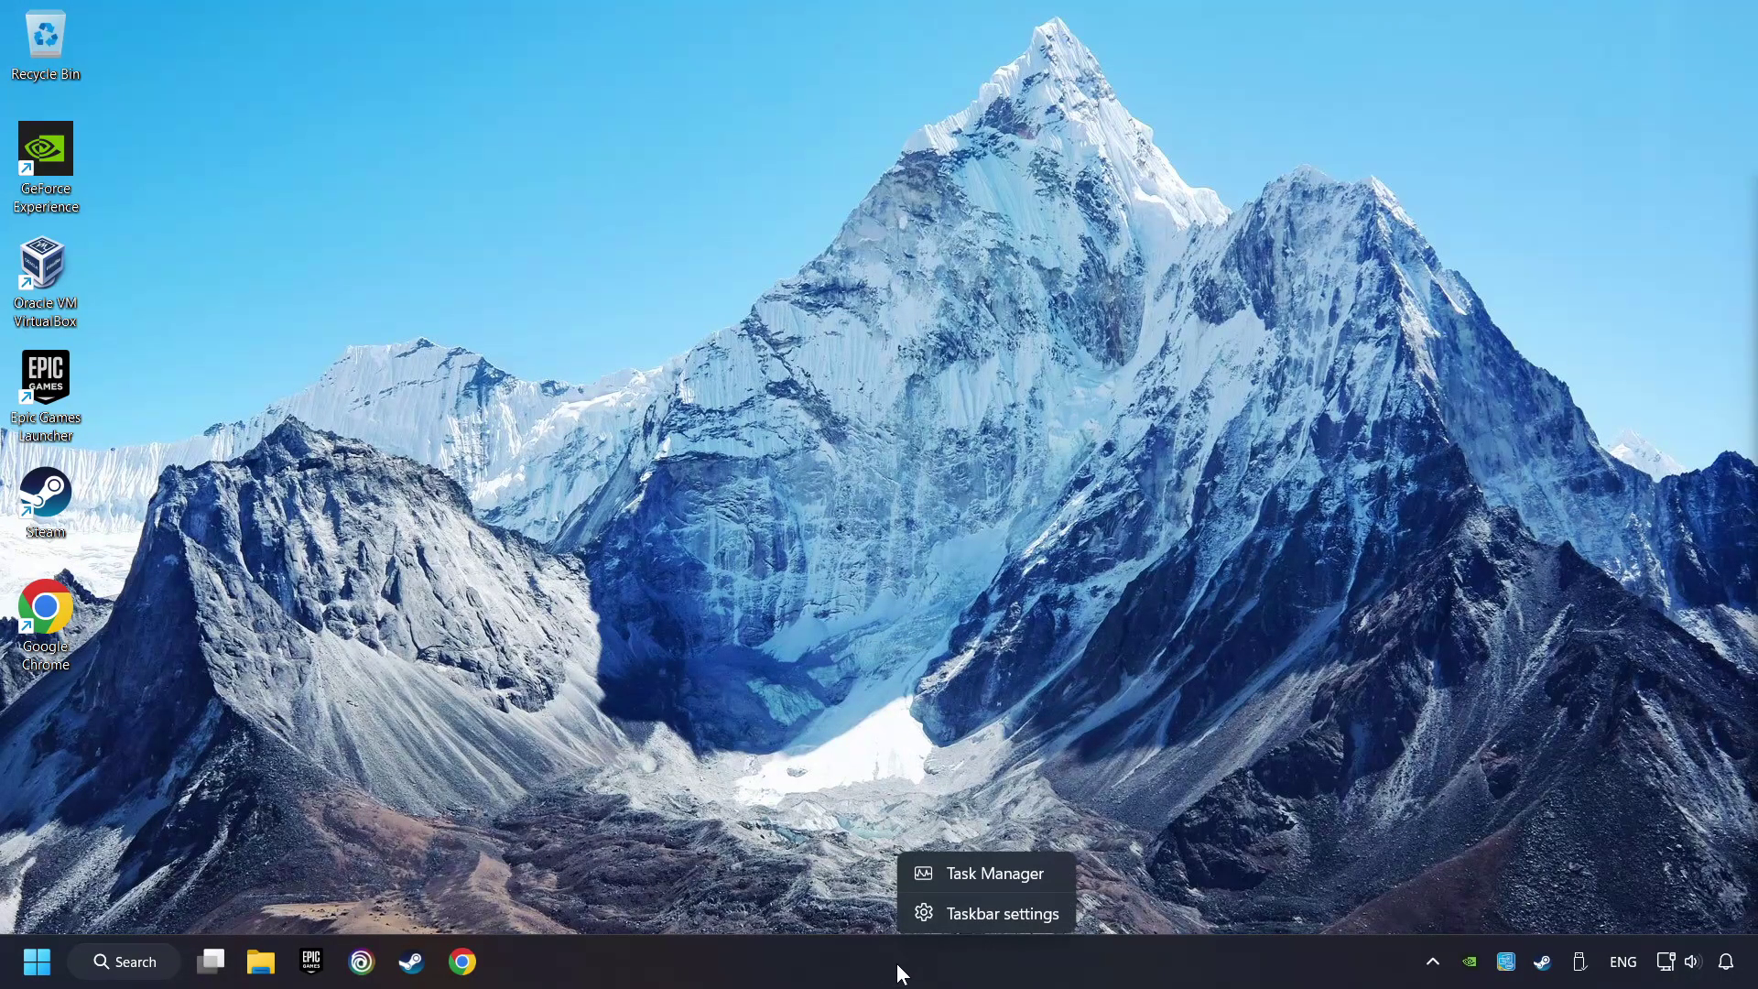
click(1011, 871)
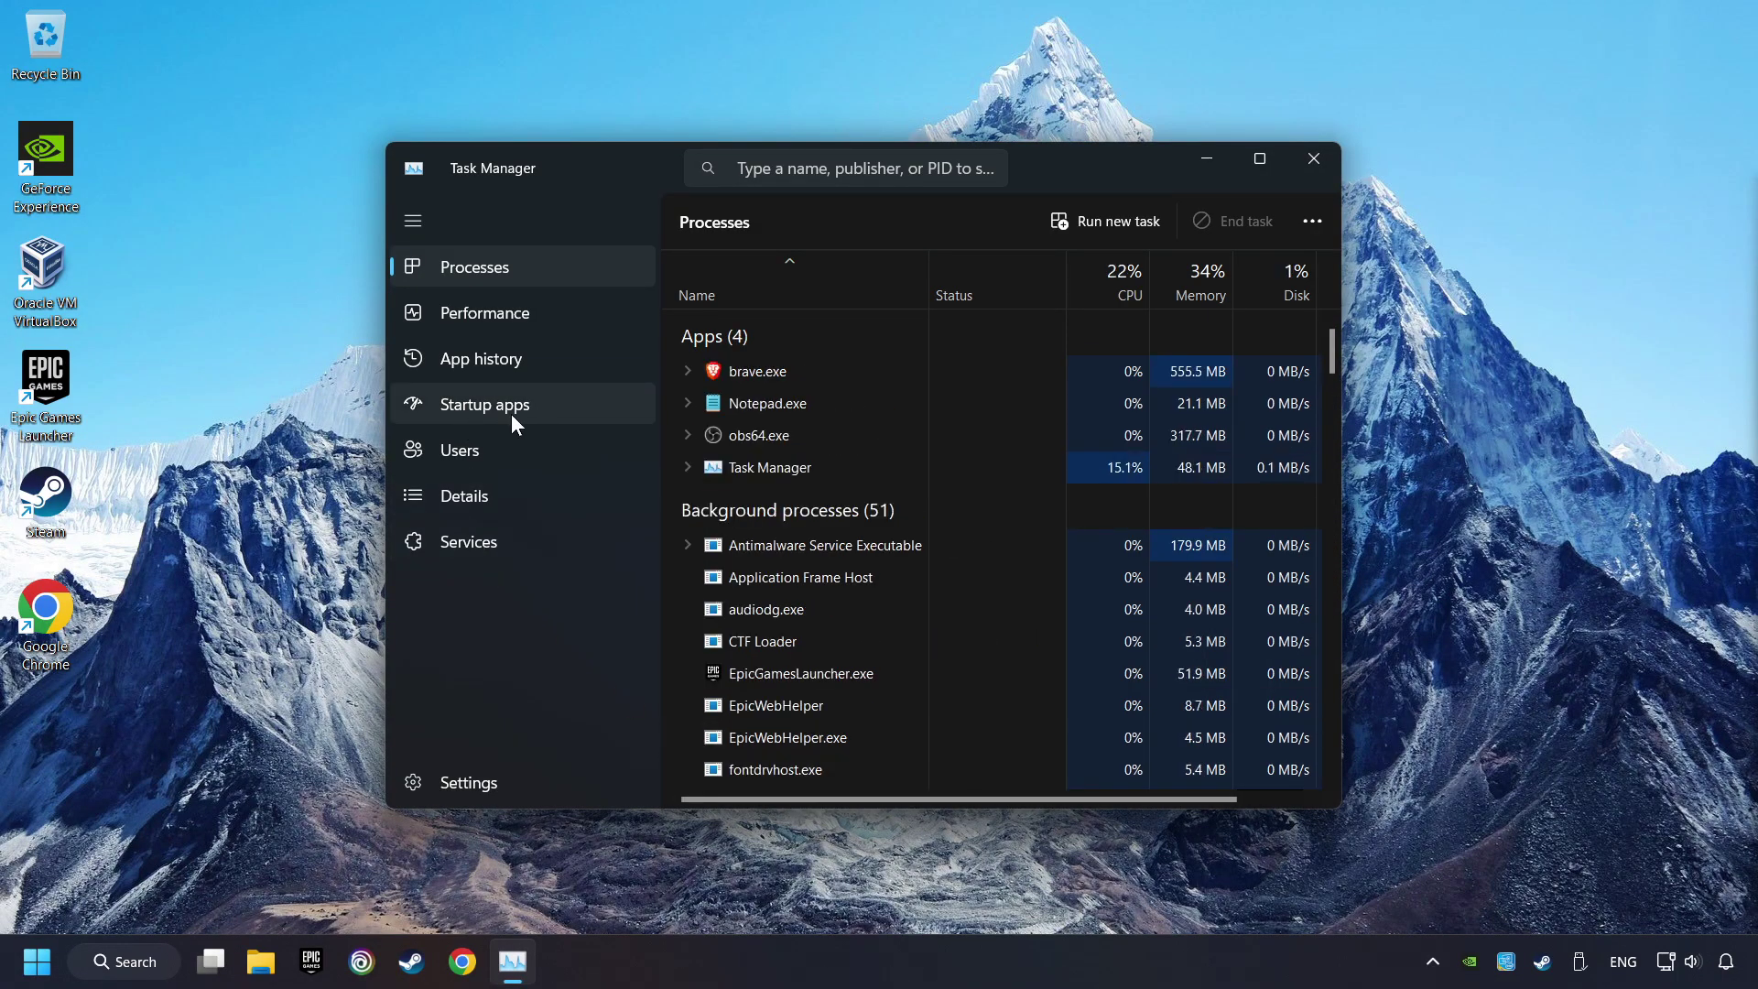
click(577, 409)
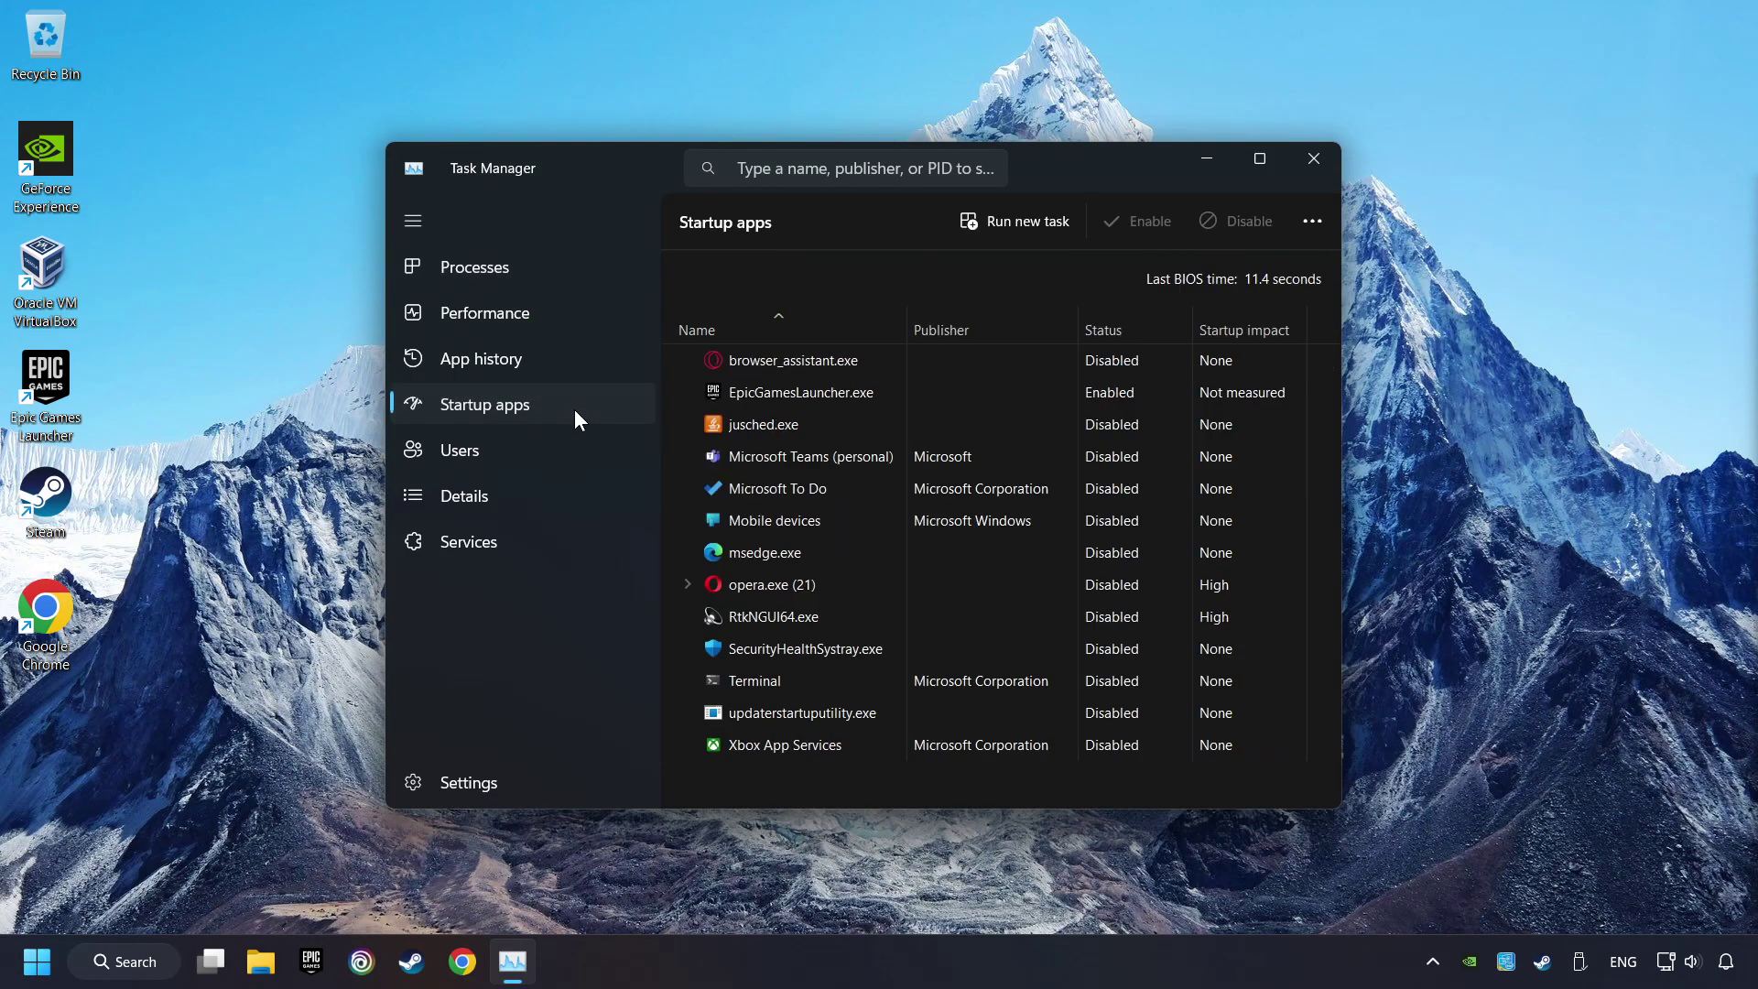
click(948, 394)
click(1234, 225)
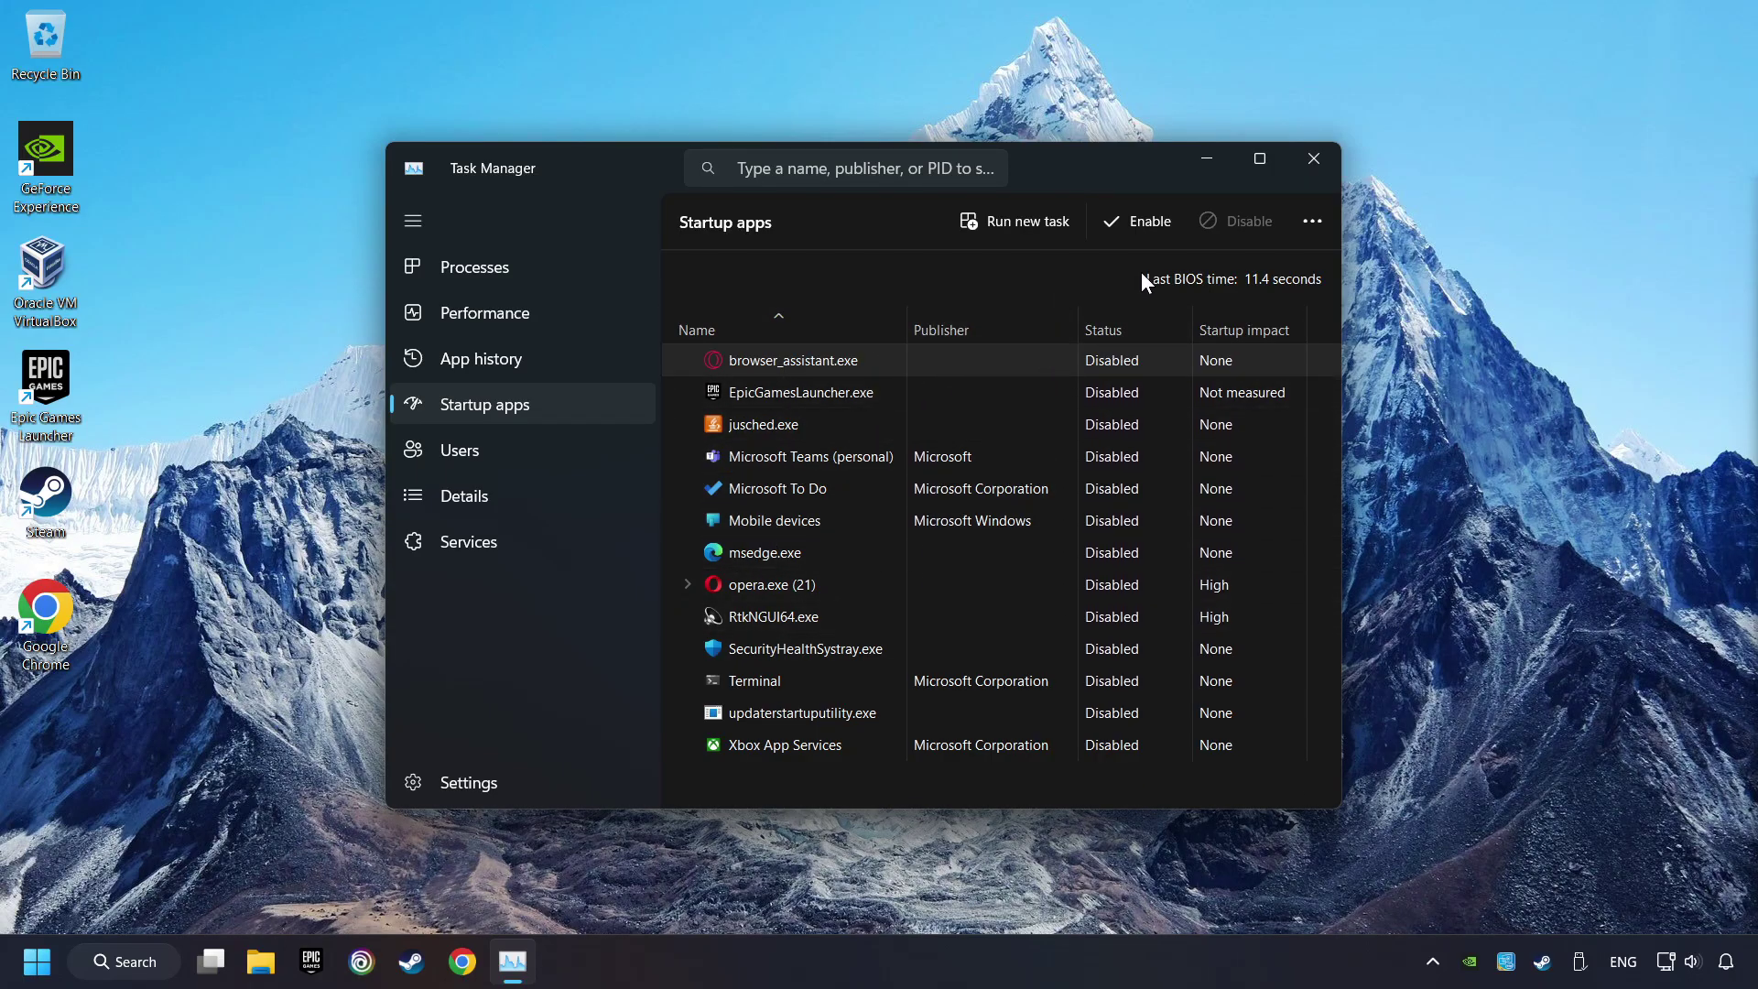
click(1317, 159)
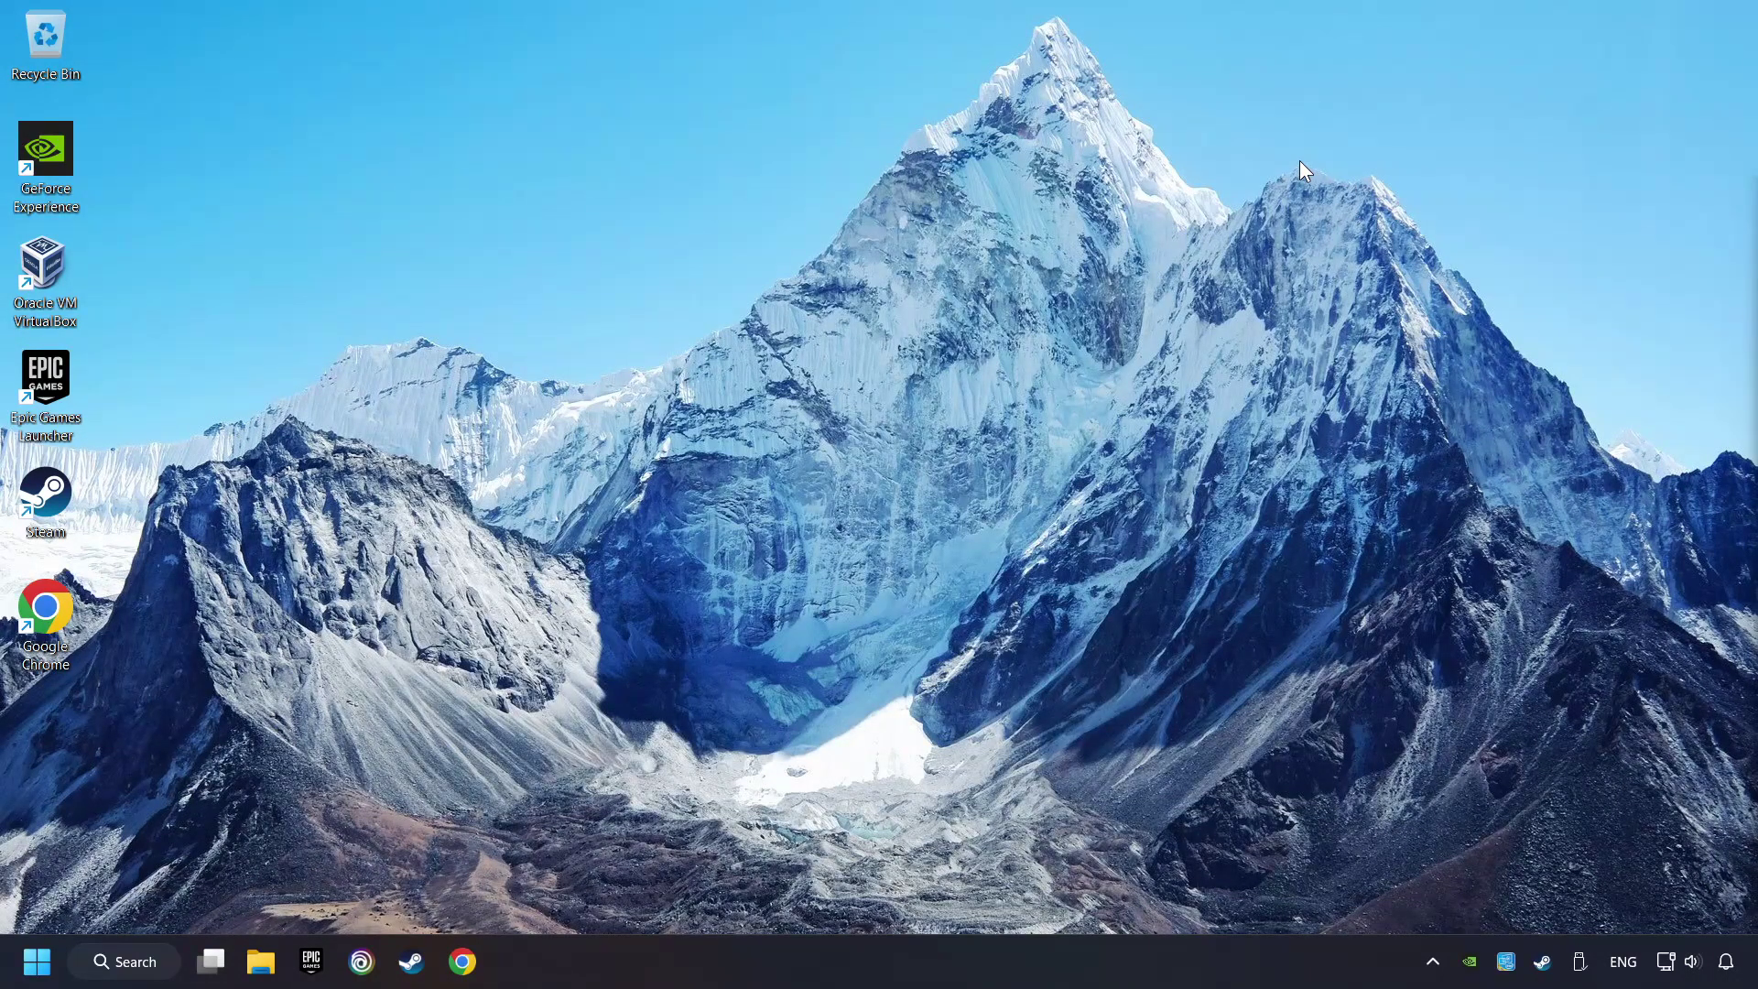
click(137, 963)
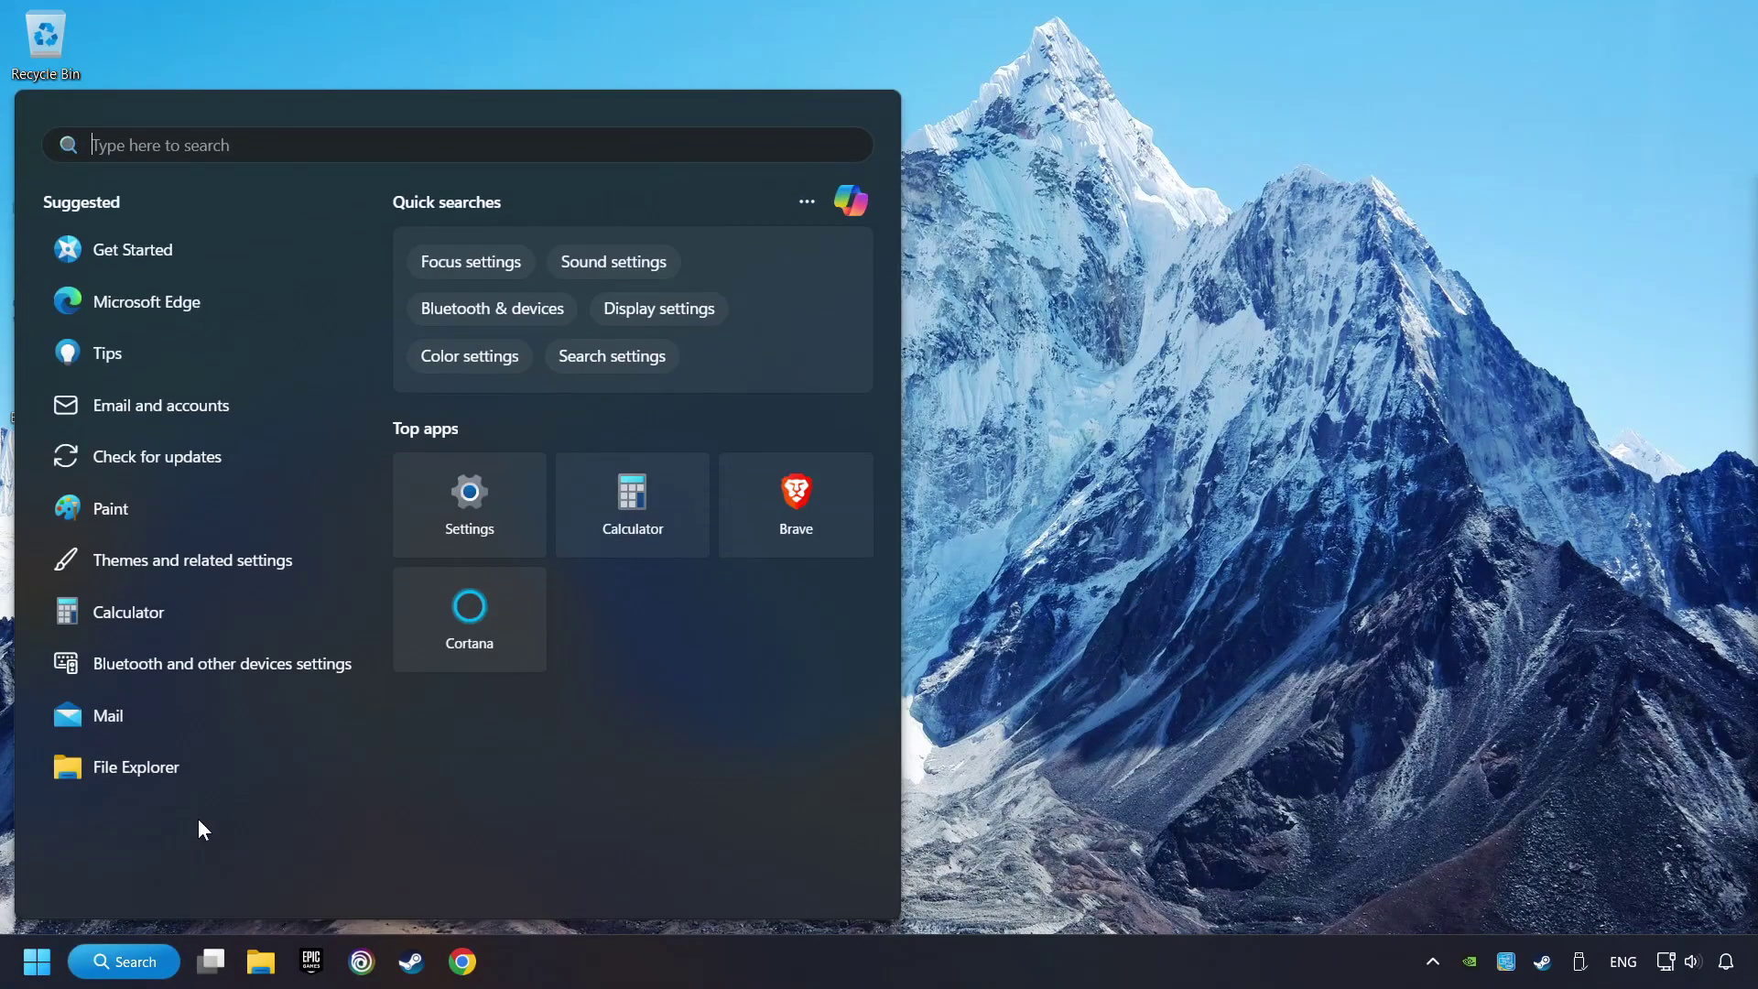
text(windows se)
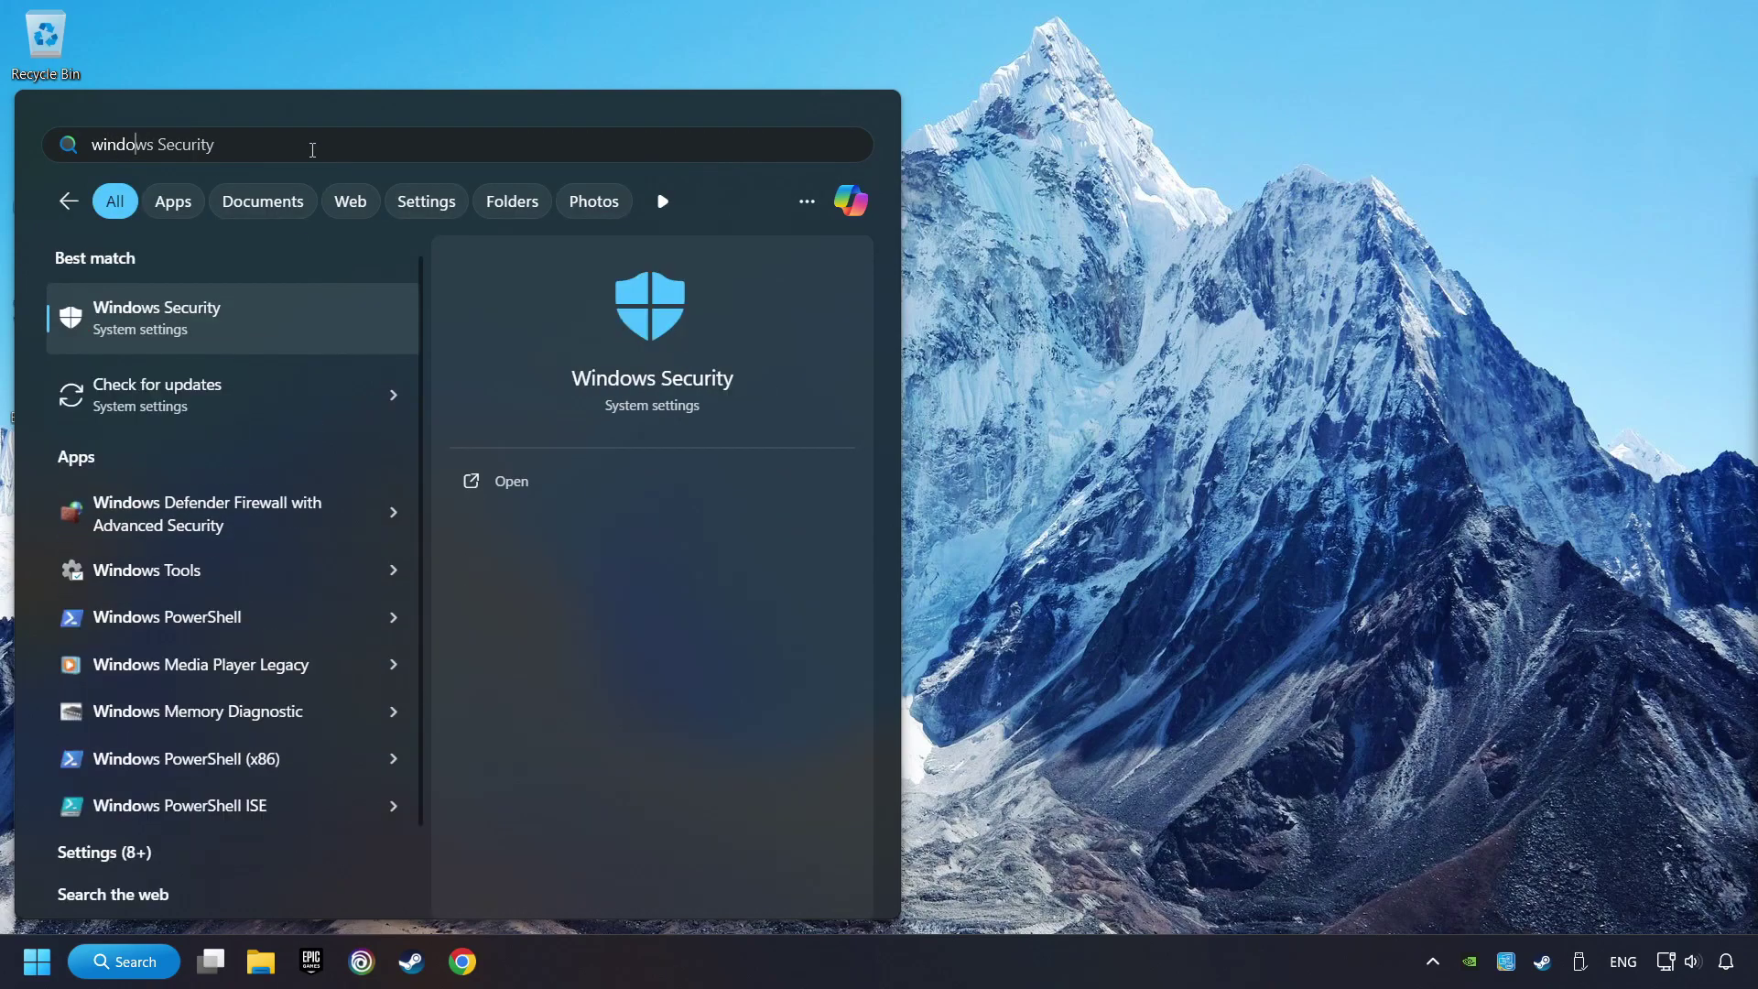
text(curity)
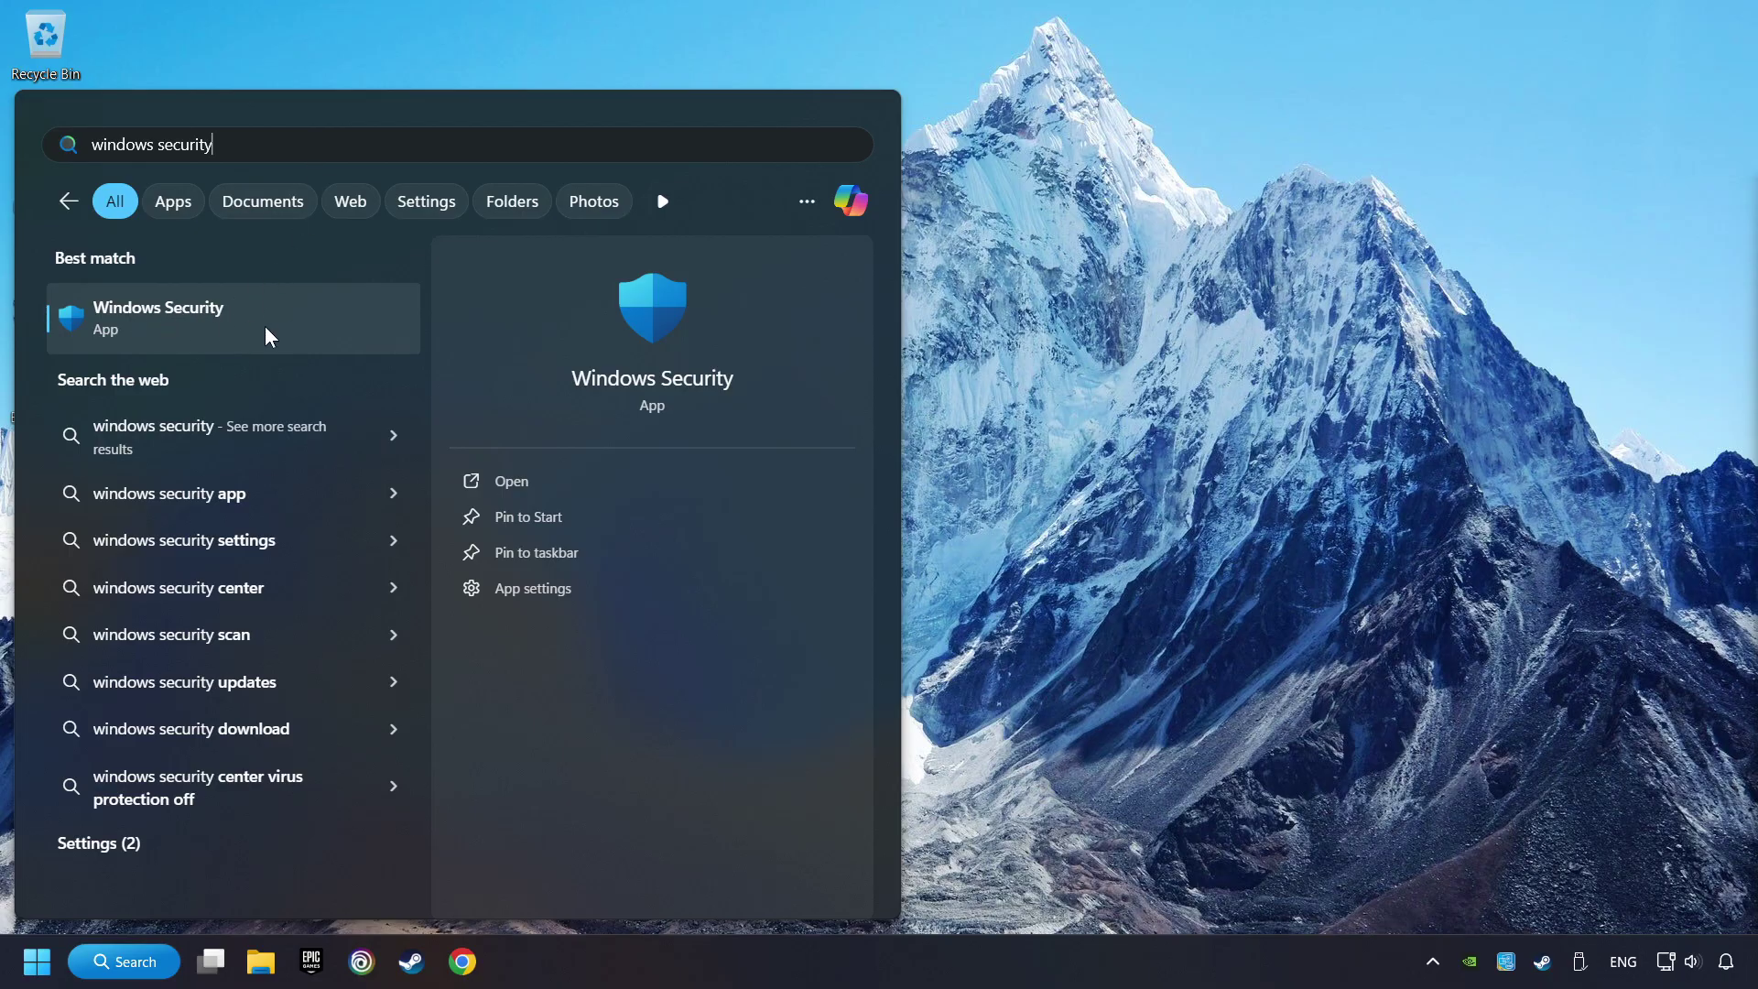
click(354, 321)
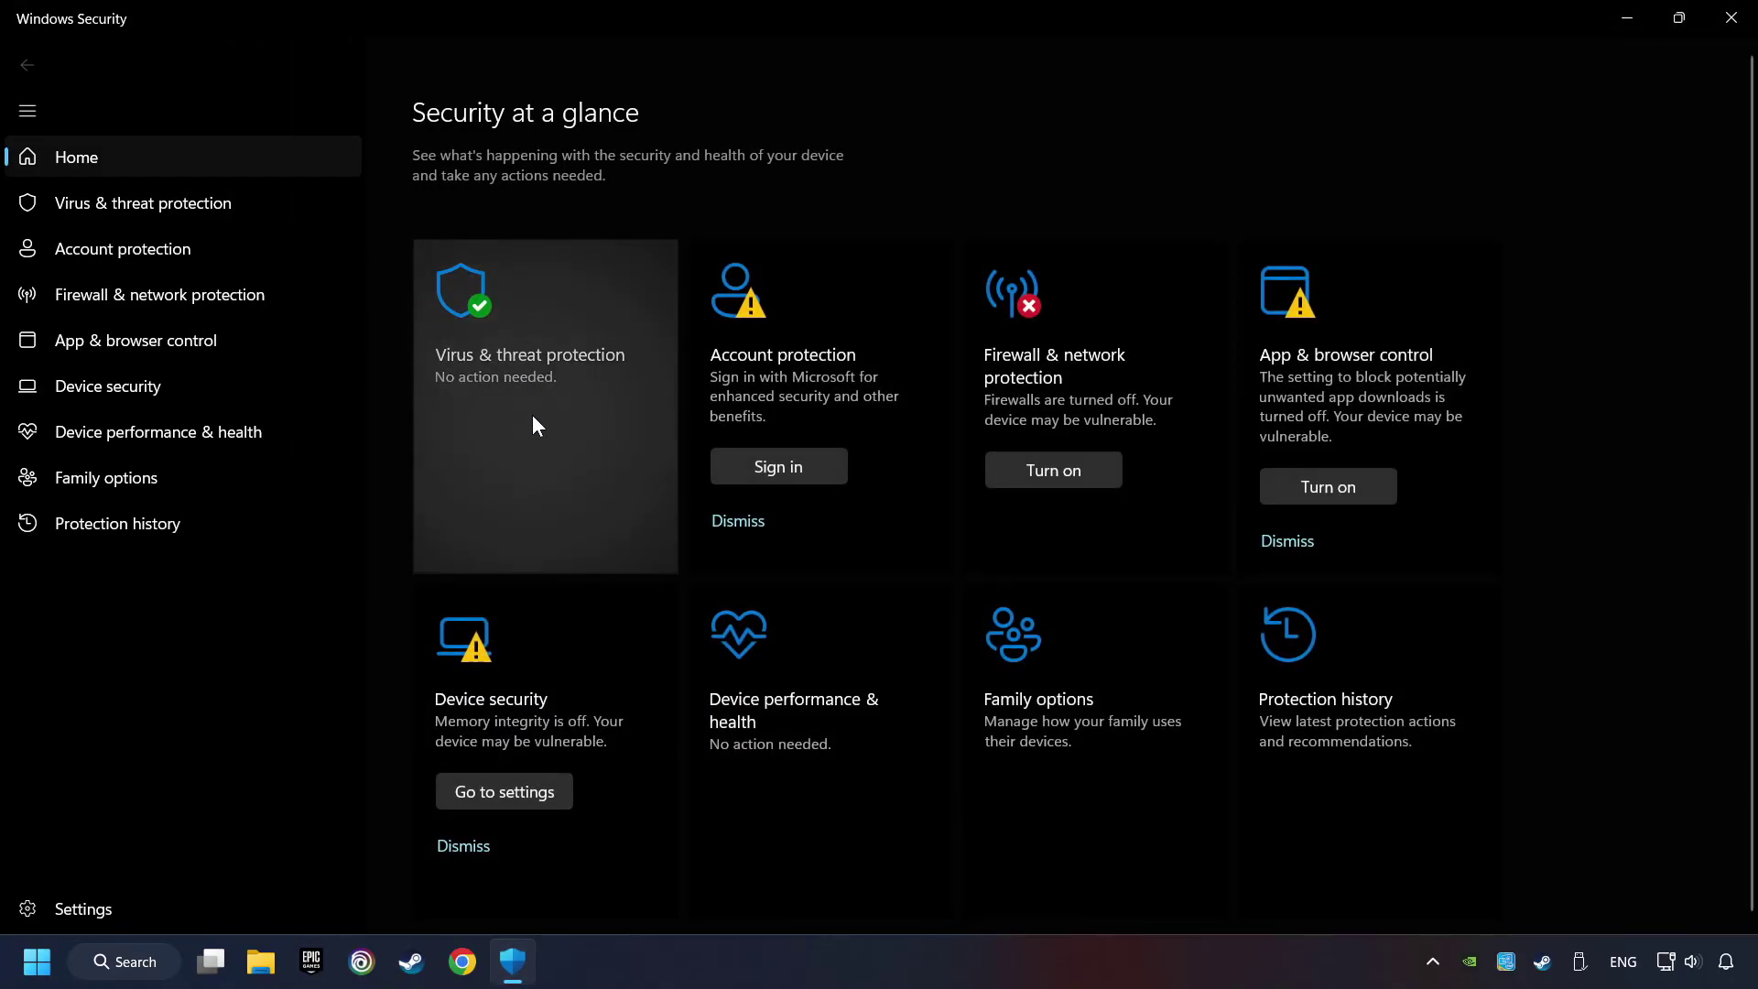
click(569, 396)
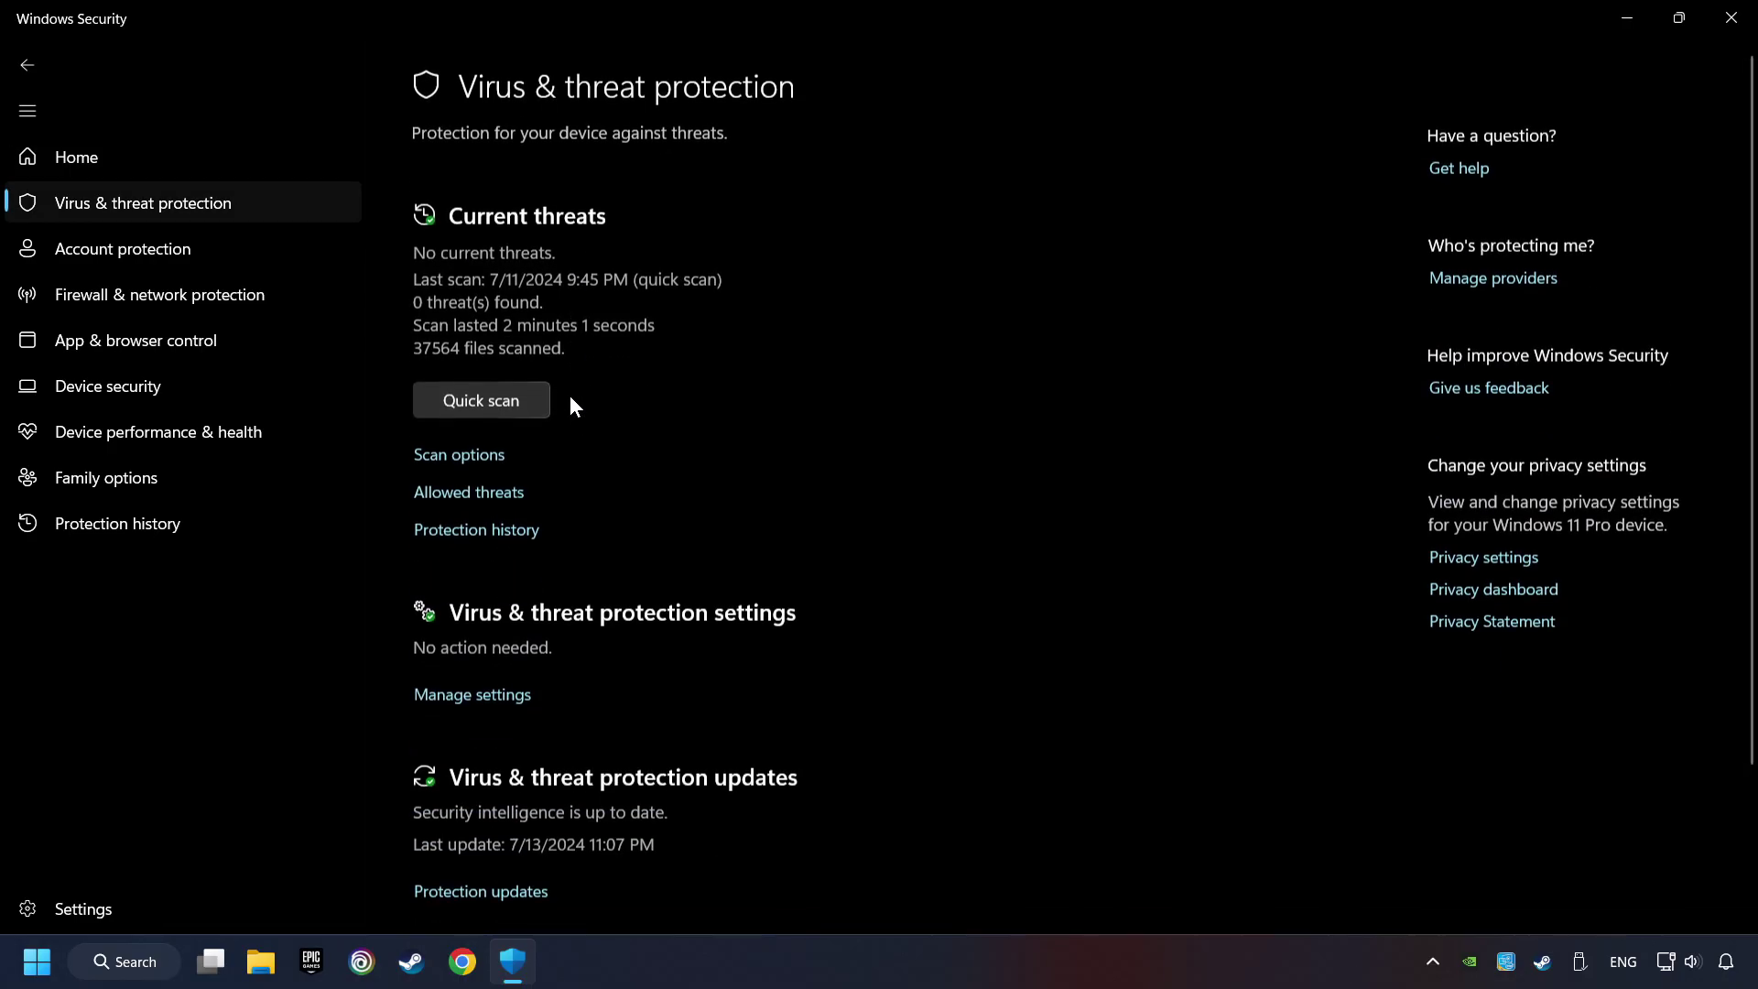
scroll(600, 461, down, 3)
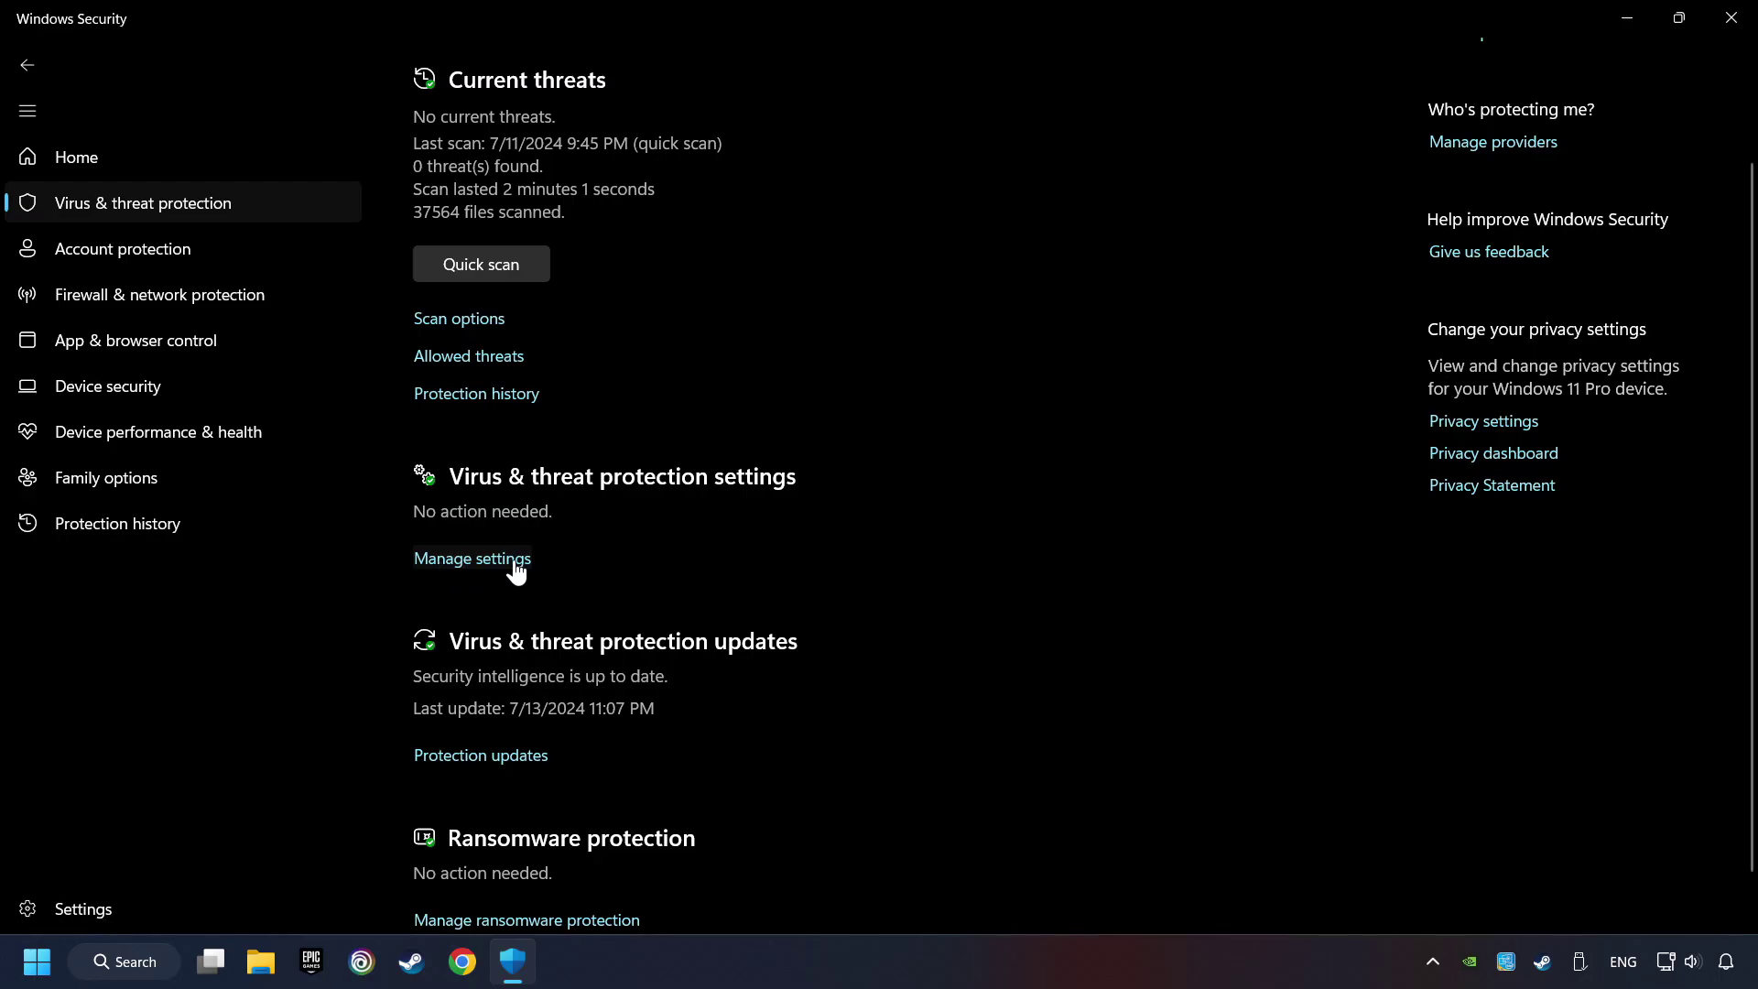
click(478, 561)
scroll(646, 568, down, 10)
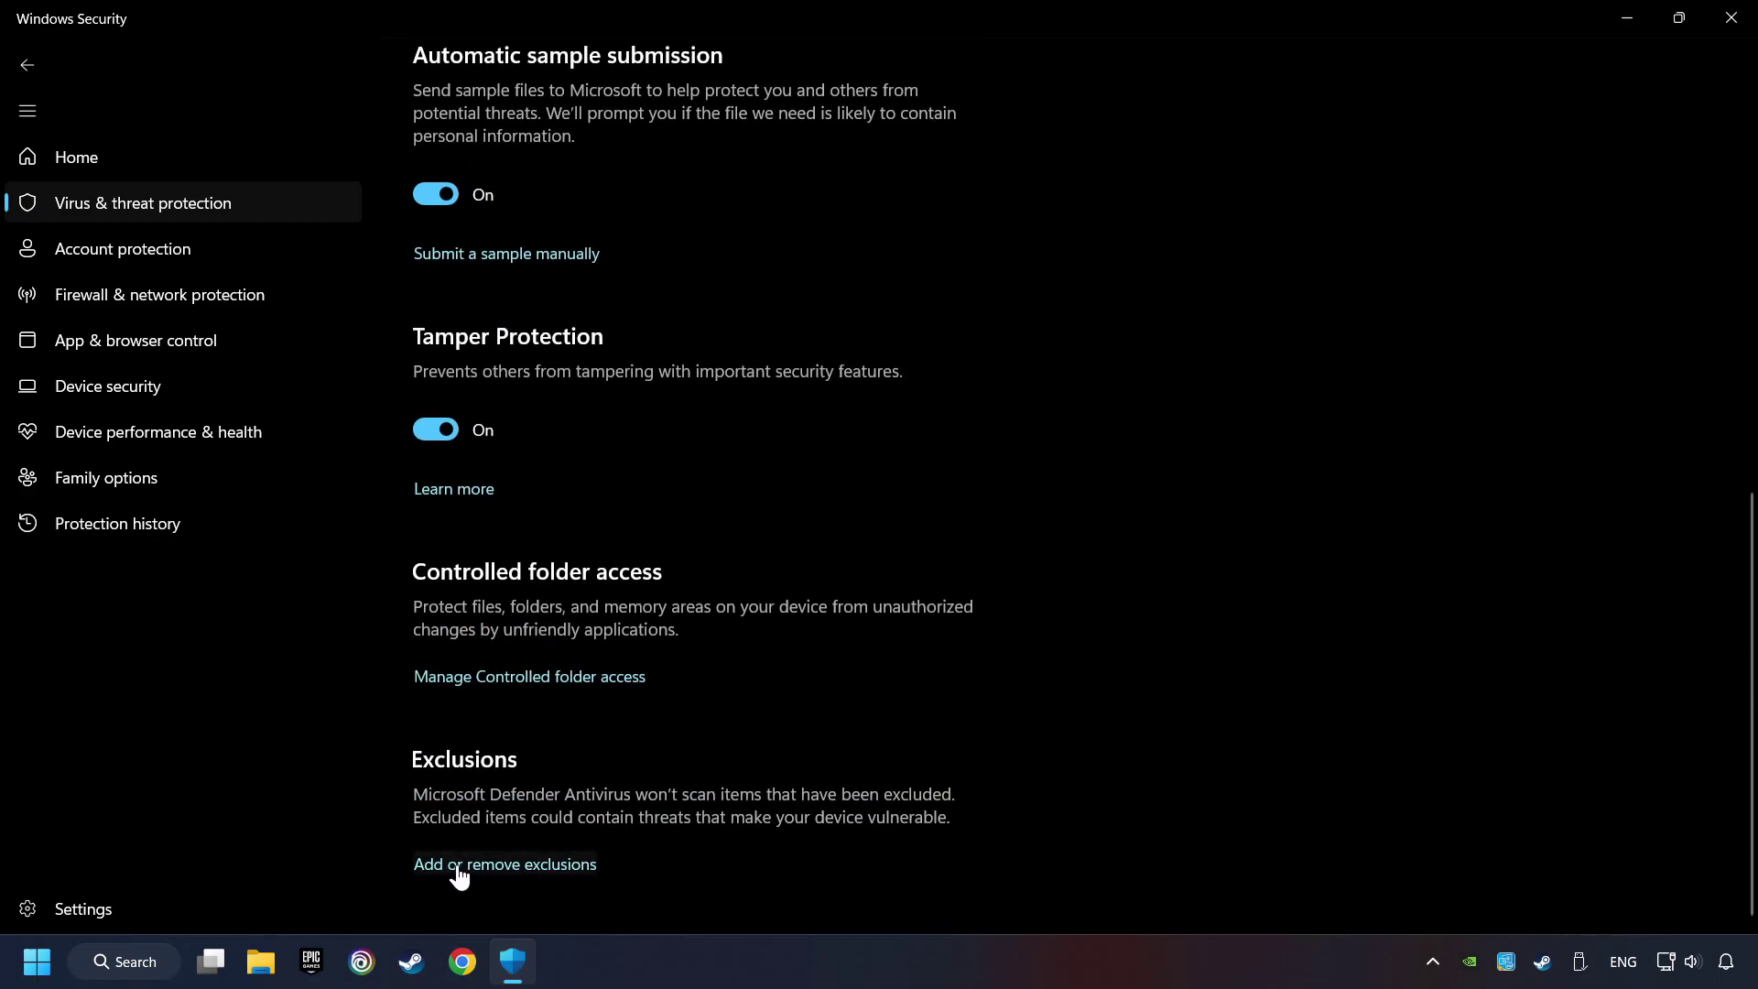
click(531, 866)
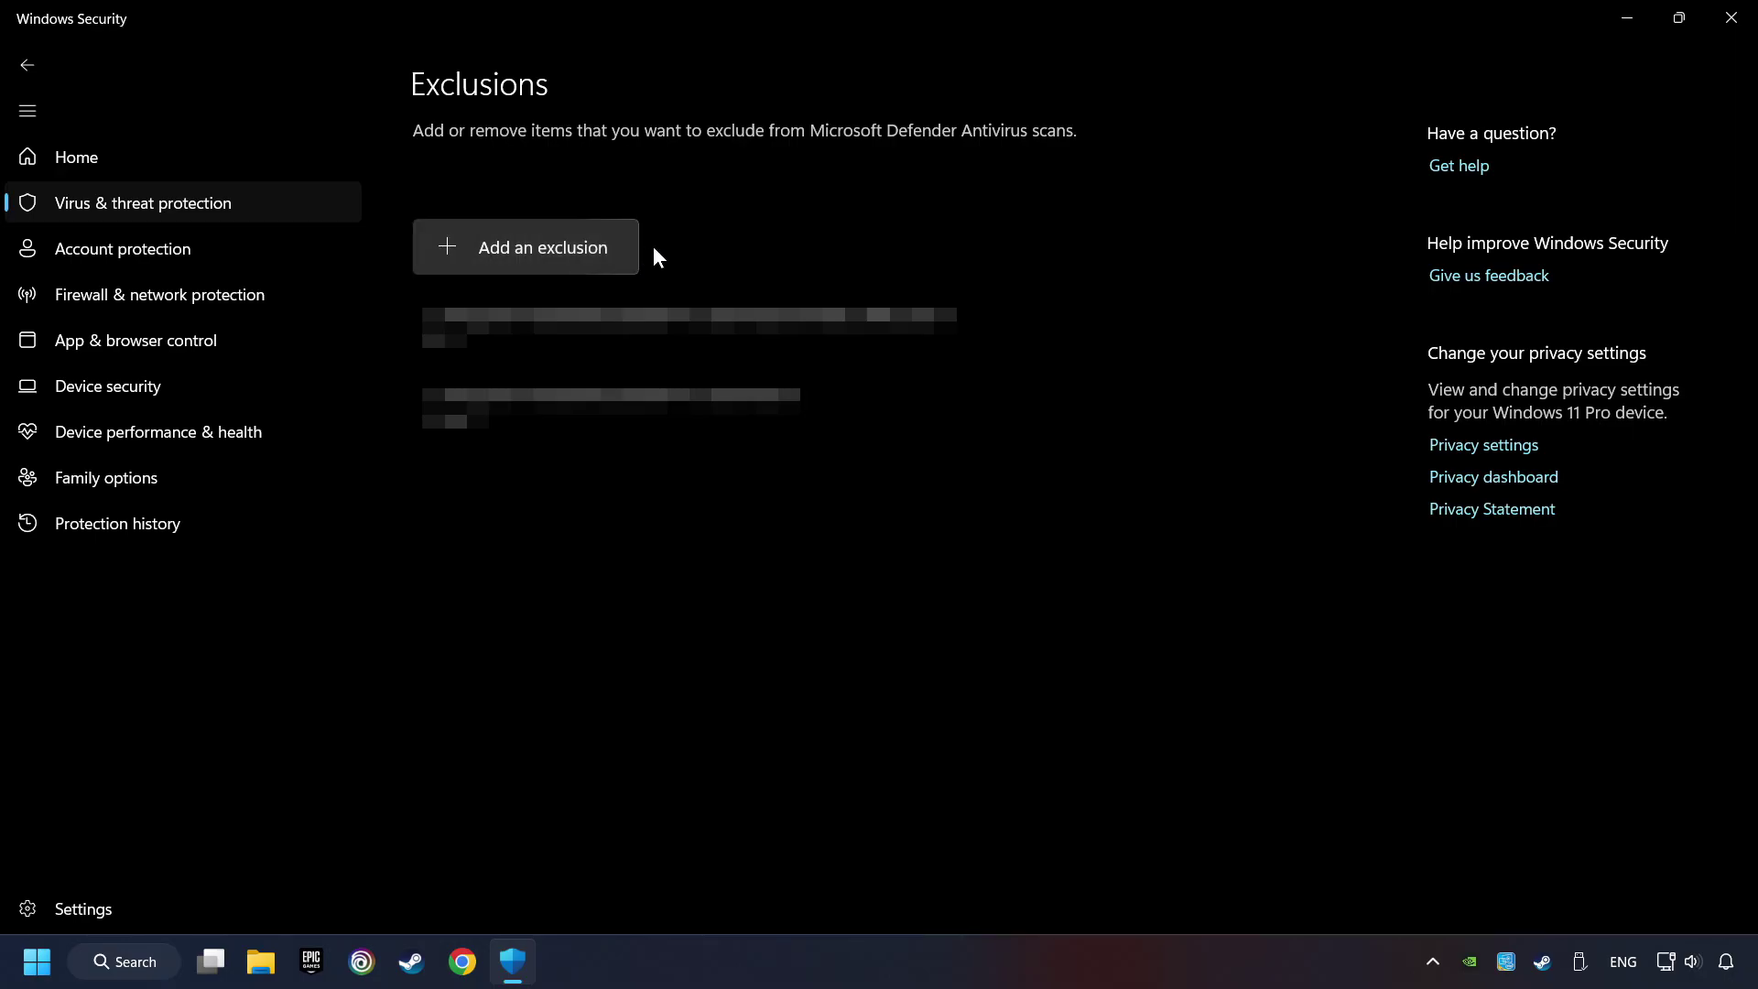
click(1729, 30)
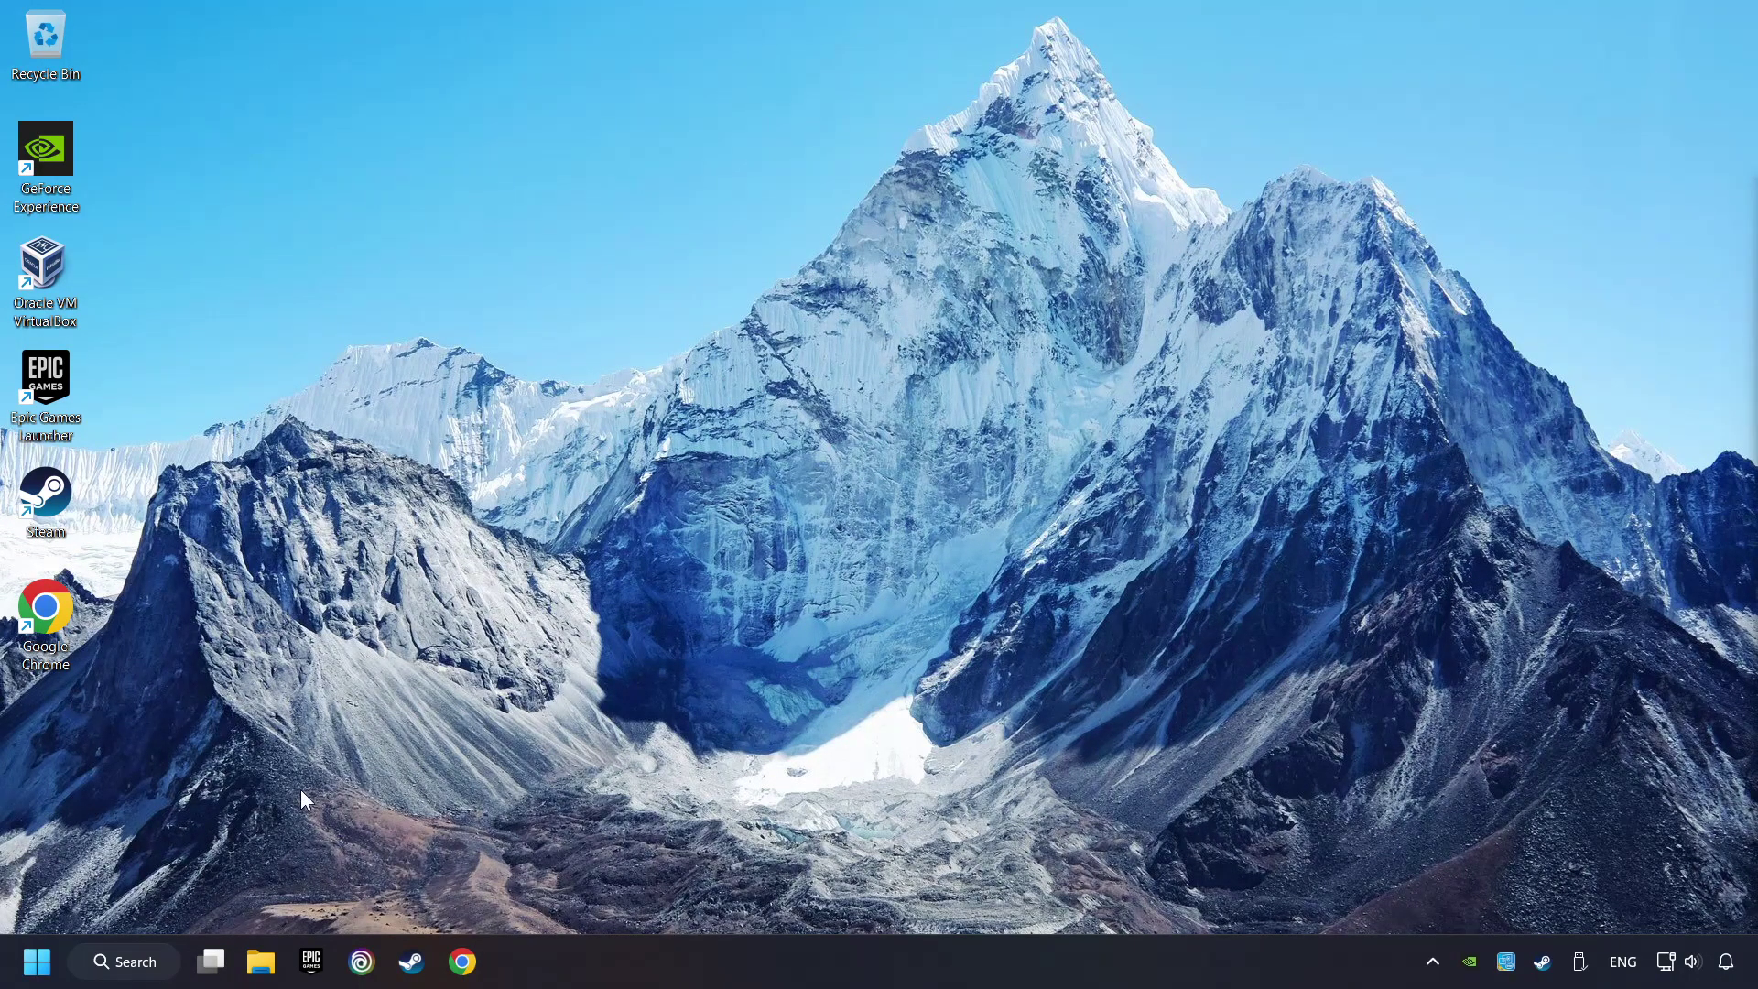
Allow GAME.exe through Windows Defender Firewall on Private and Public networks and save with OK.
click(129, 962)
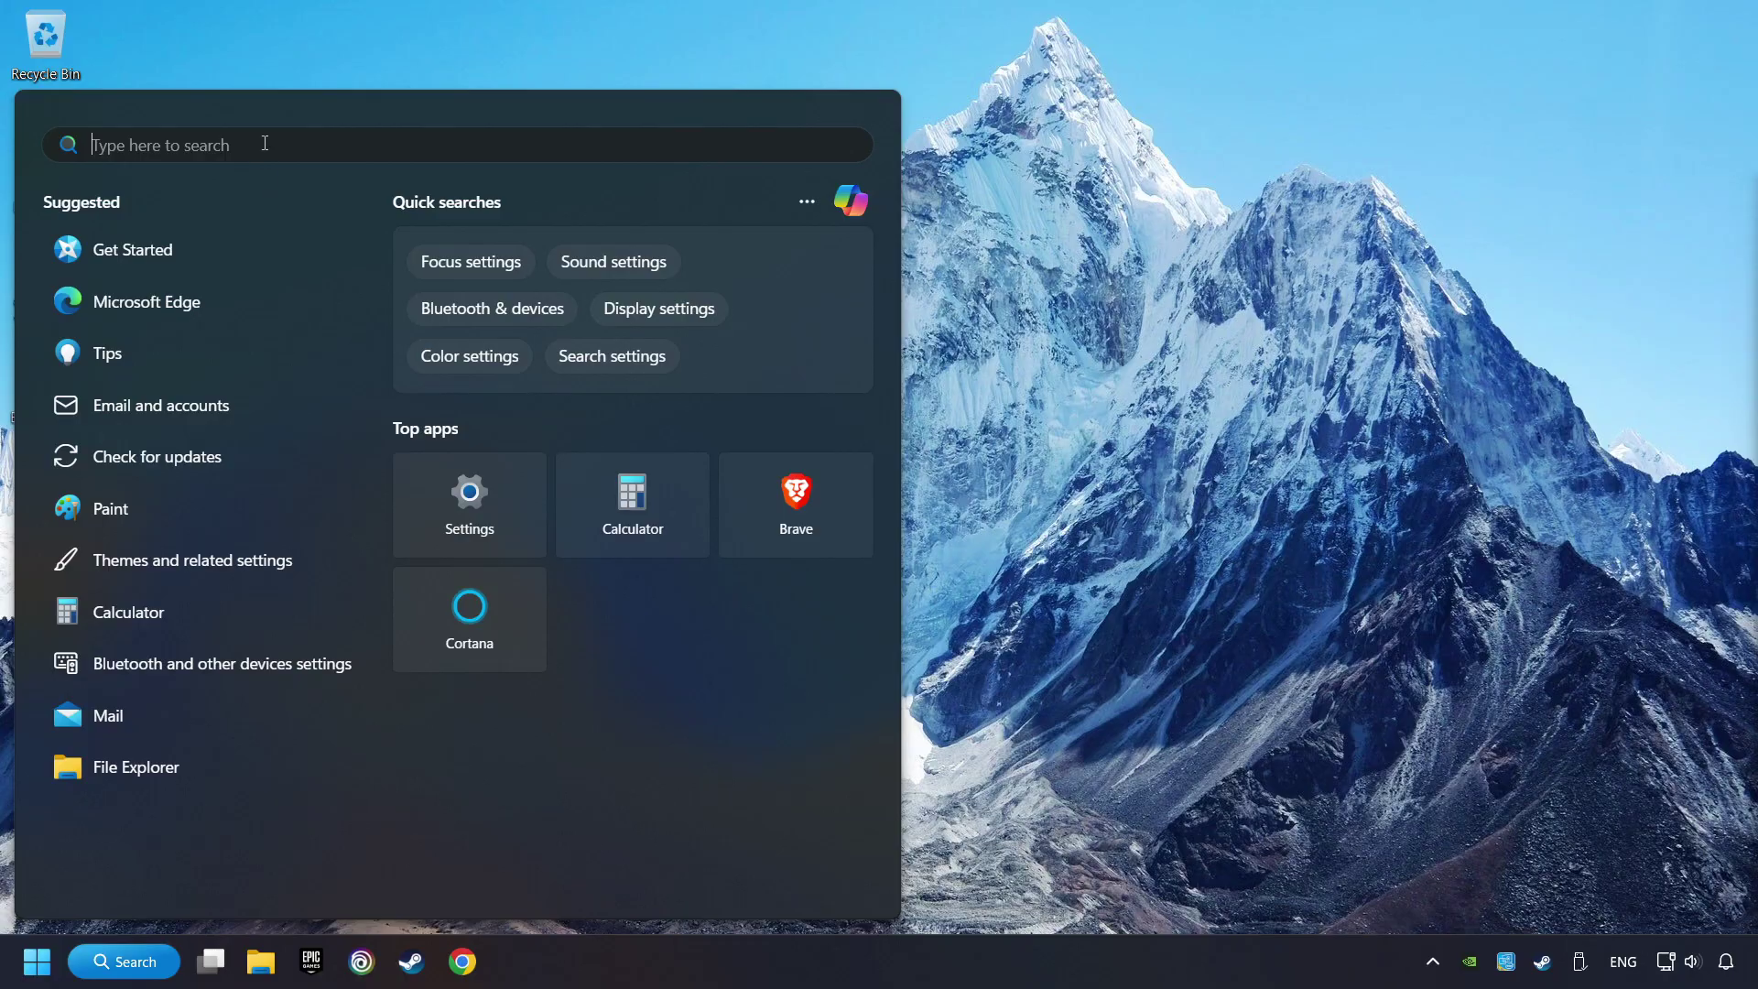
text(firewall)
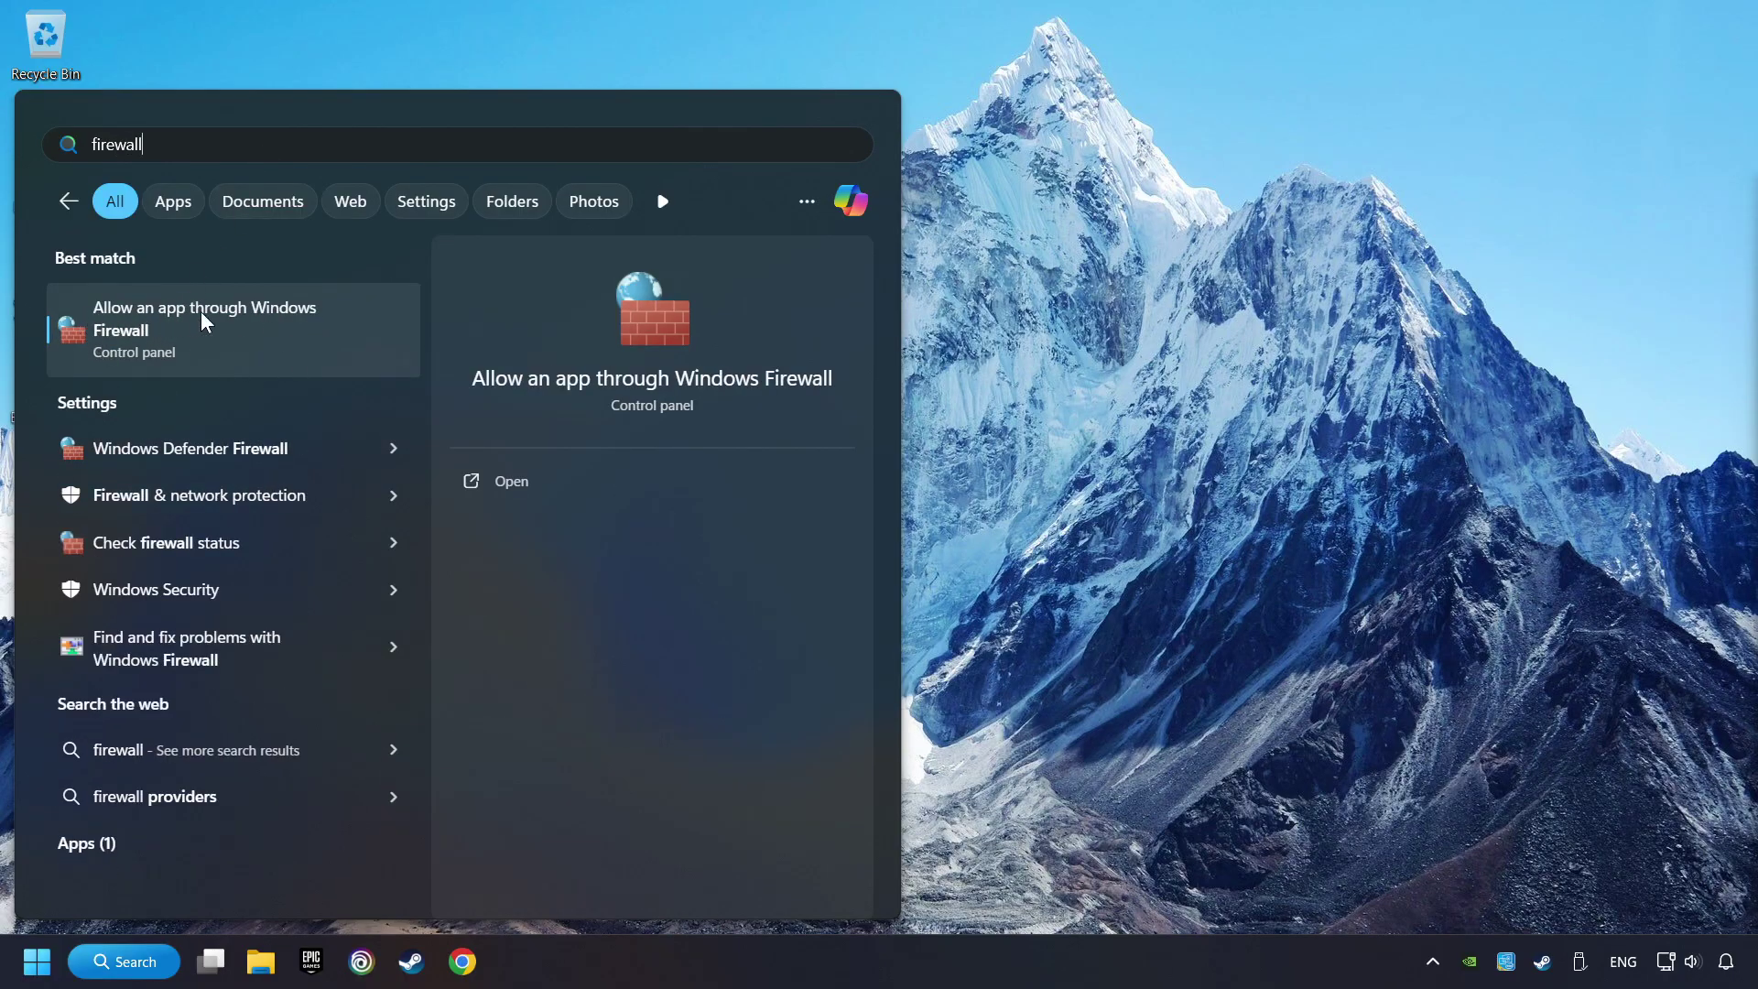
click(360, 322)
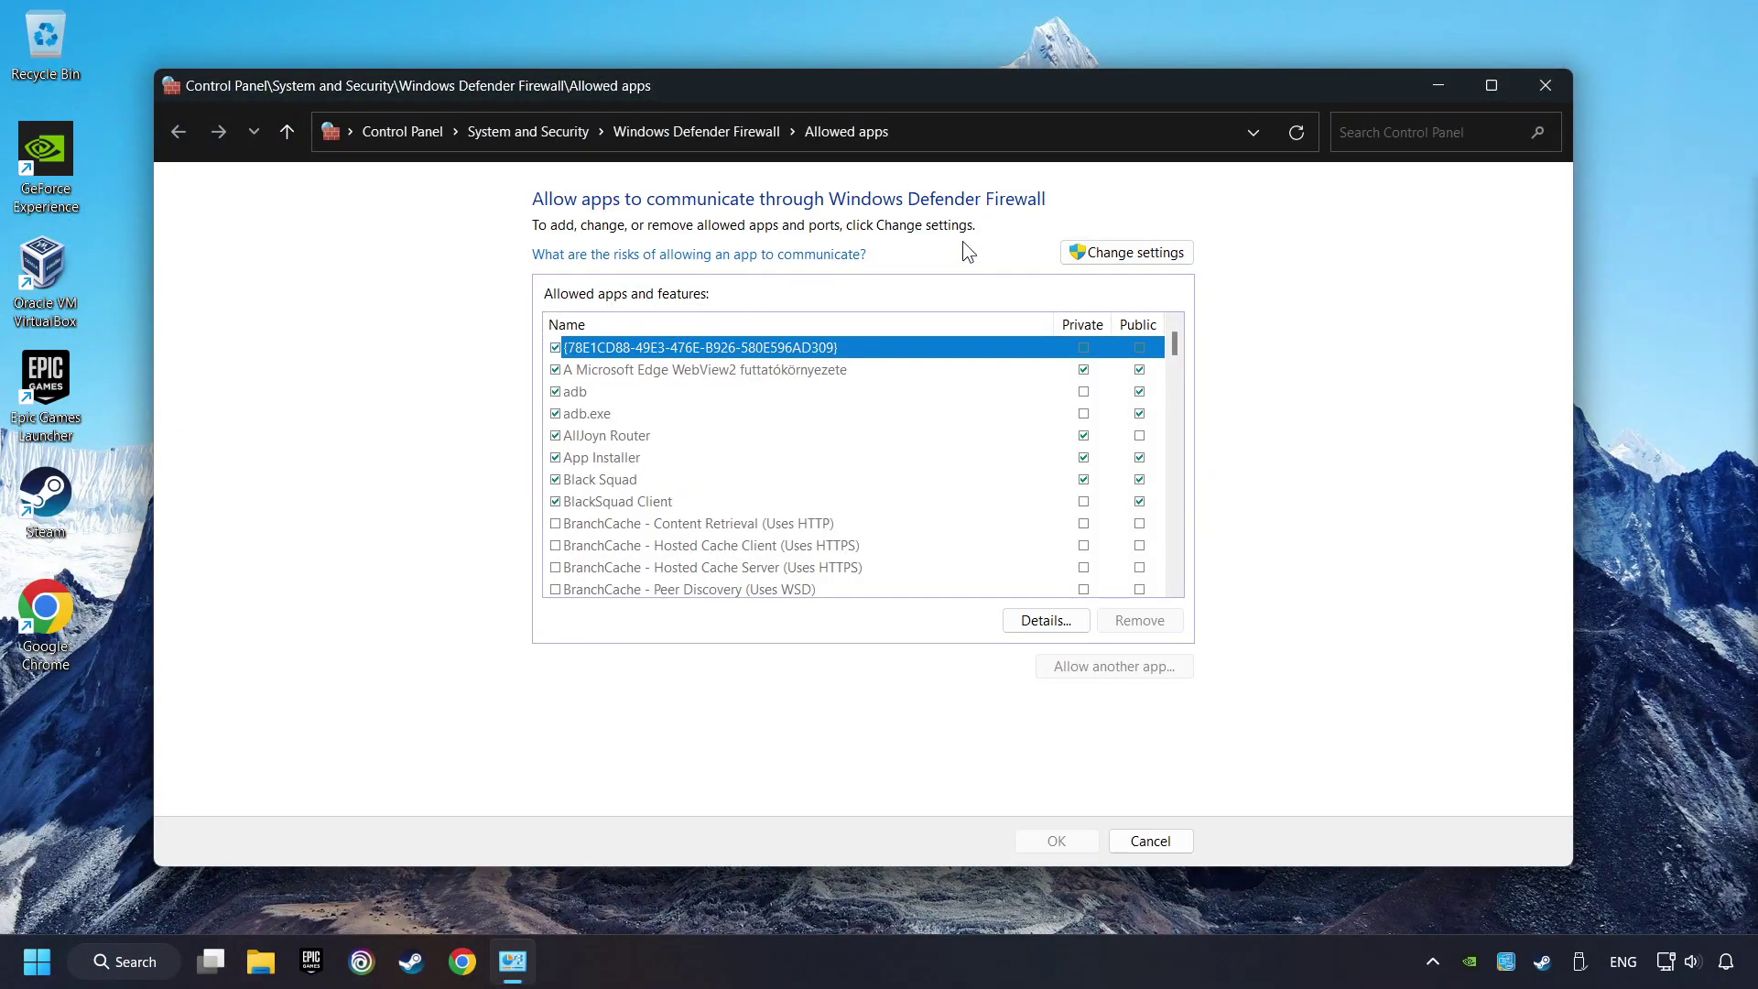
click(1145, 251)
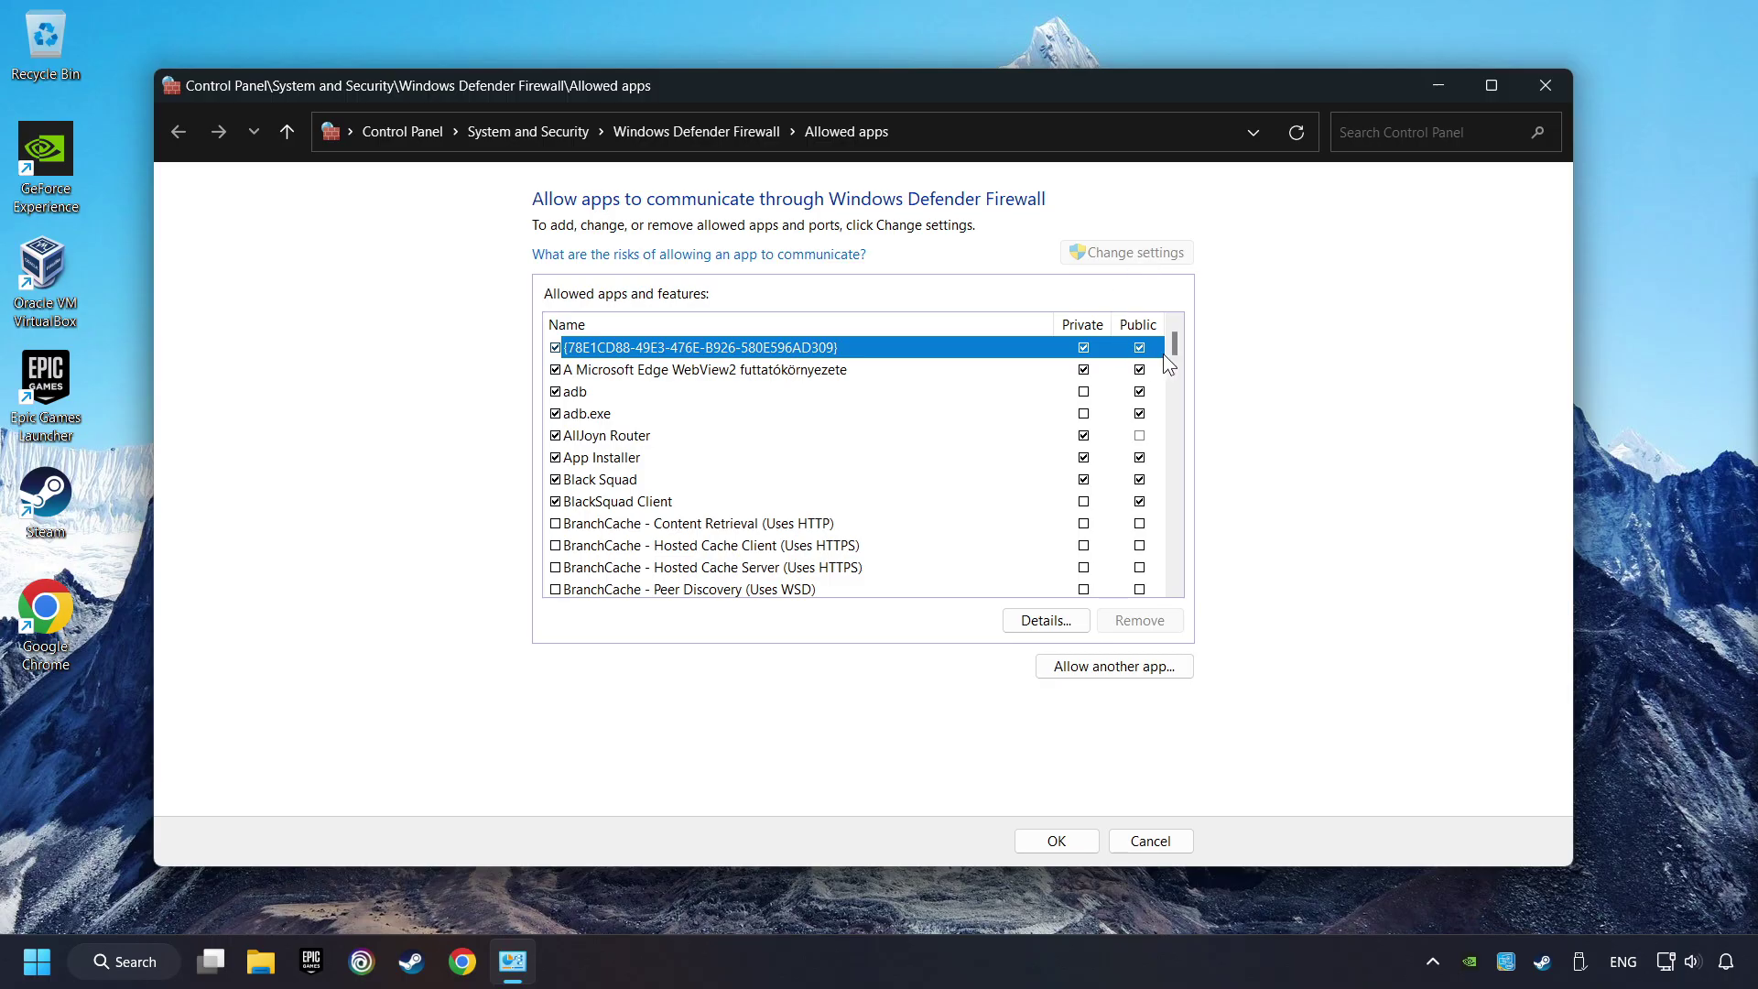
mouse_move(1170, 352)
mouse_down()
mouse_move(1166, 473)
mouse_move(1196, 329)
mouse_up()
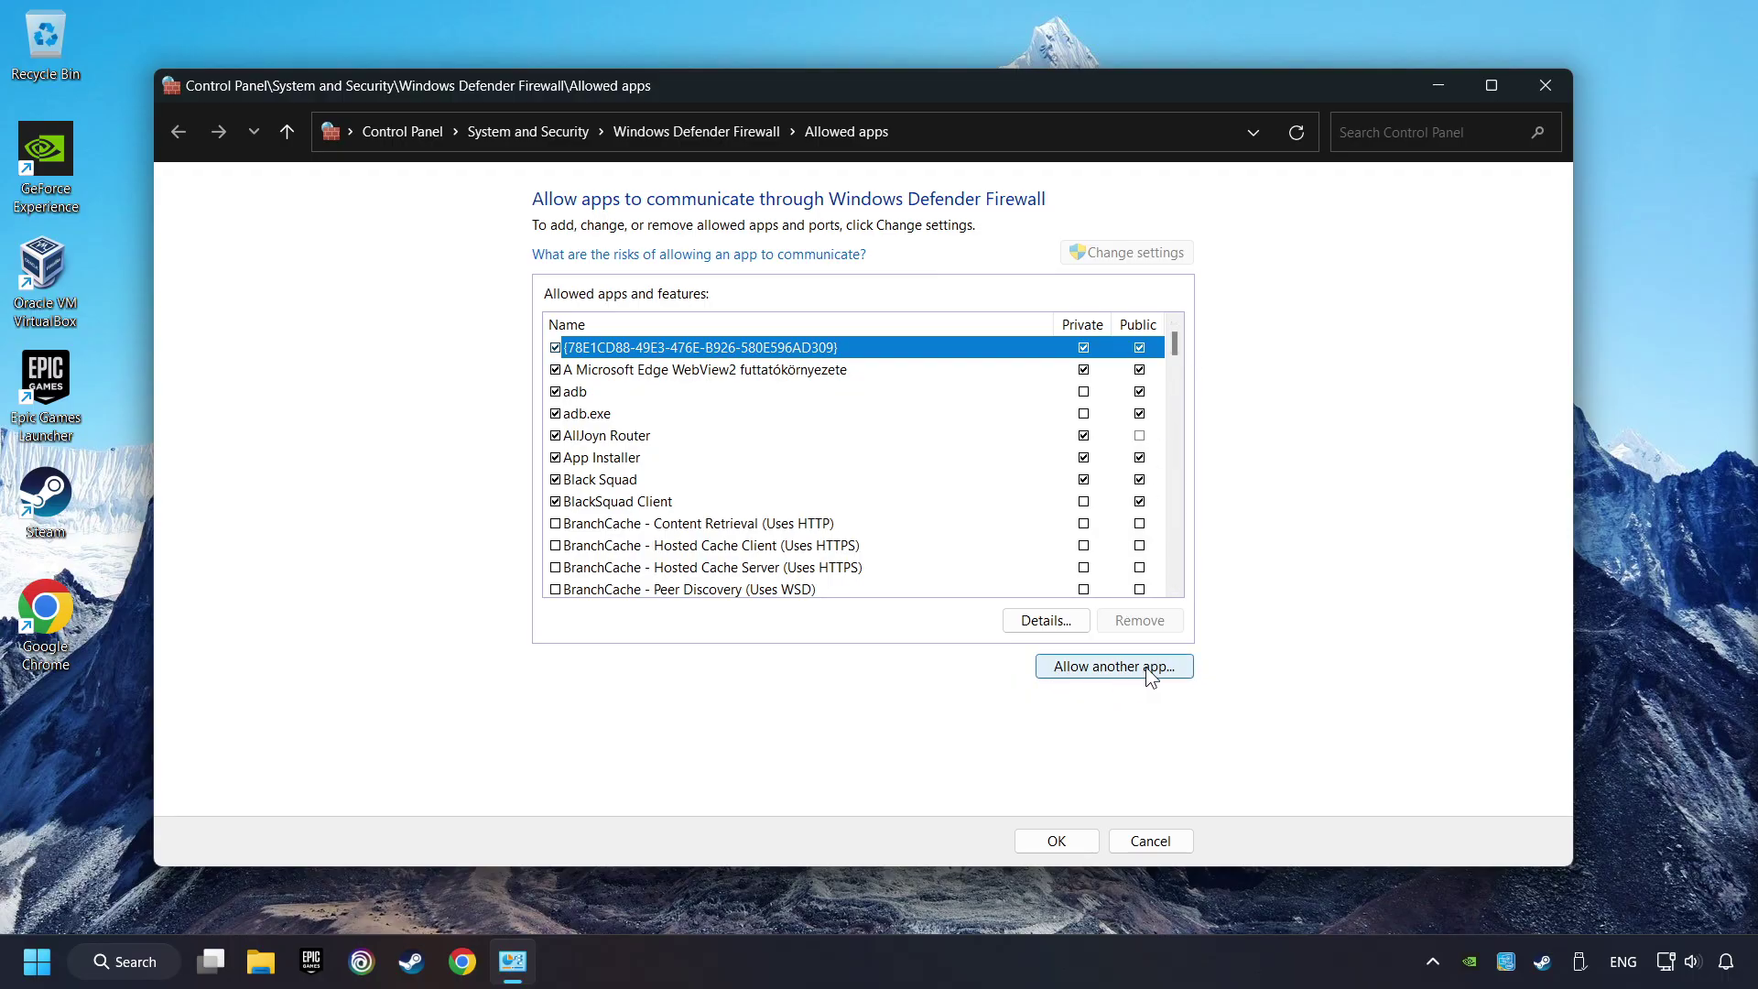
key(g)
key(Down)
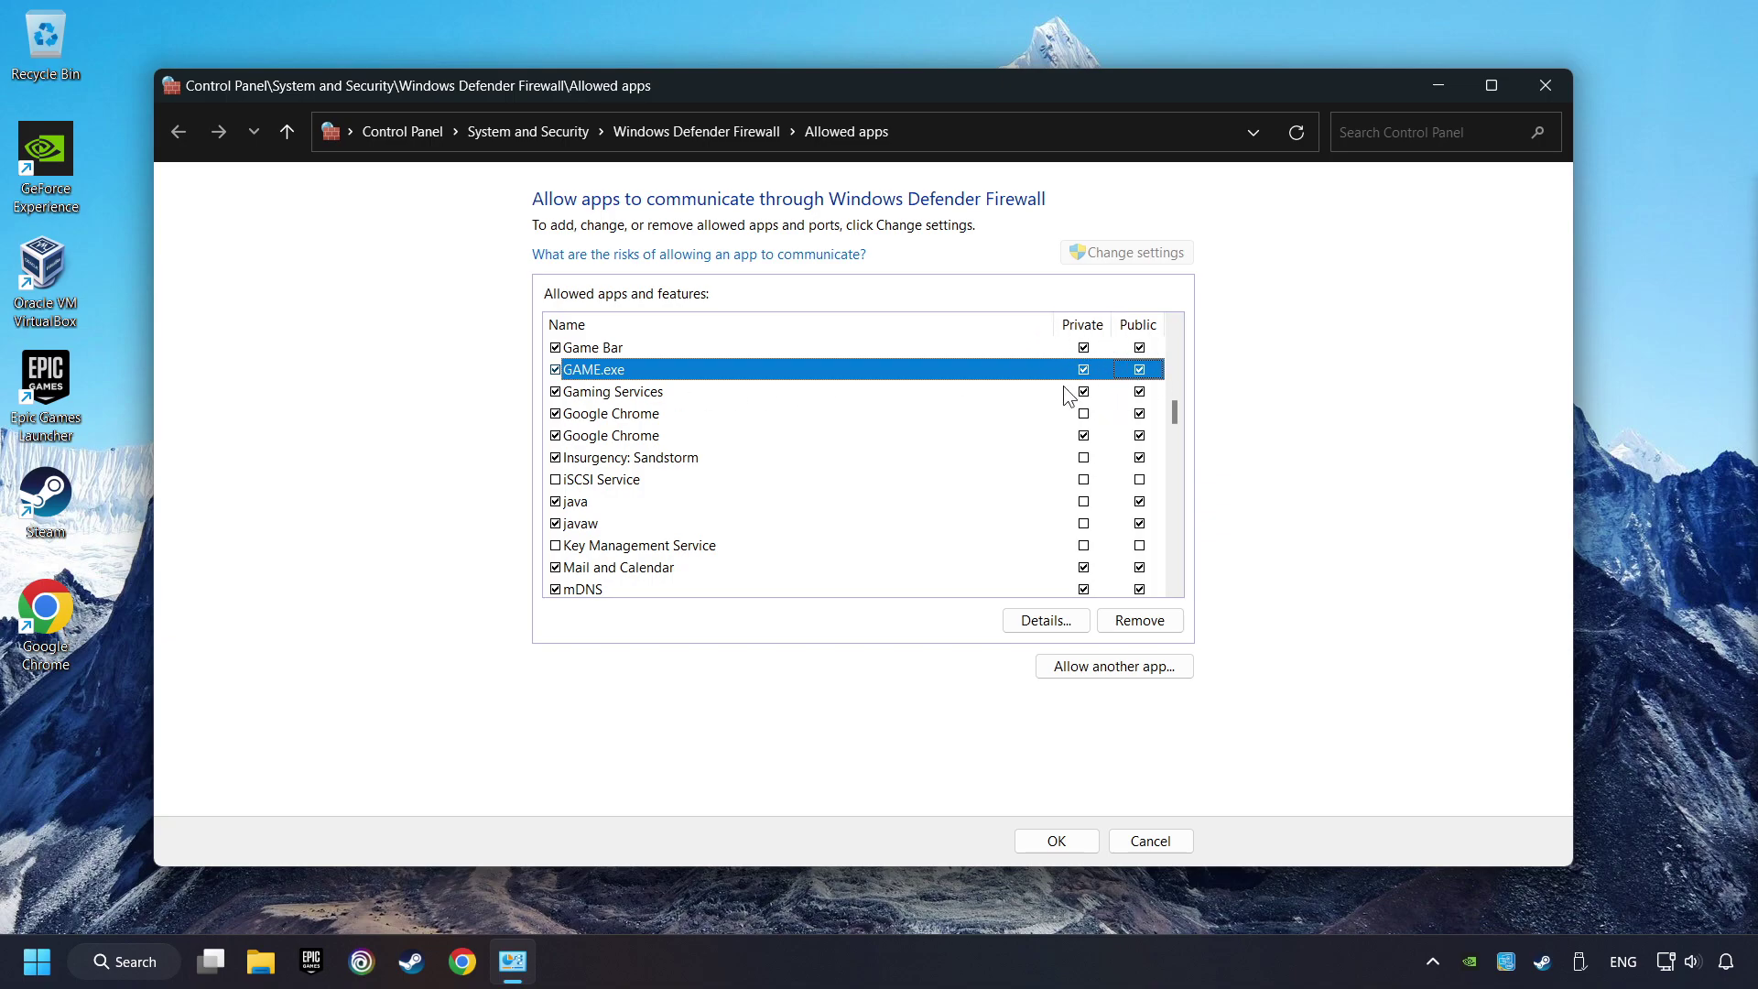
click(1057, 840)
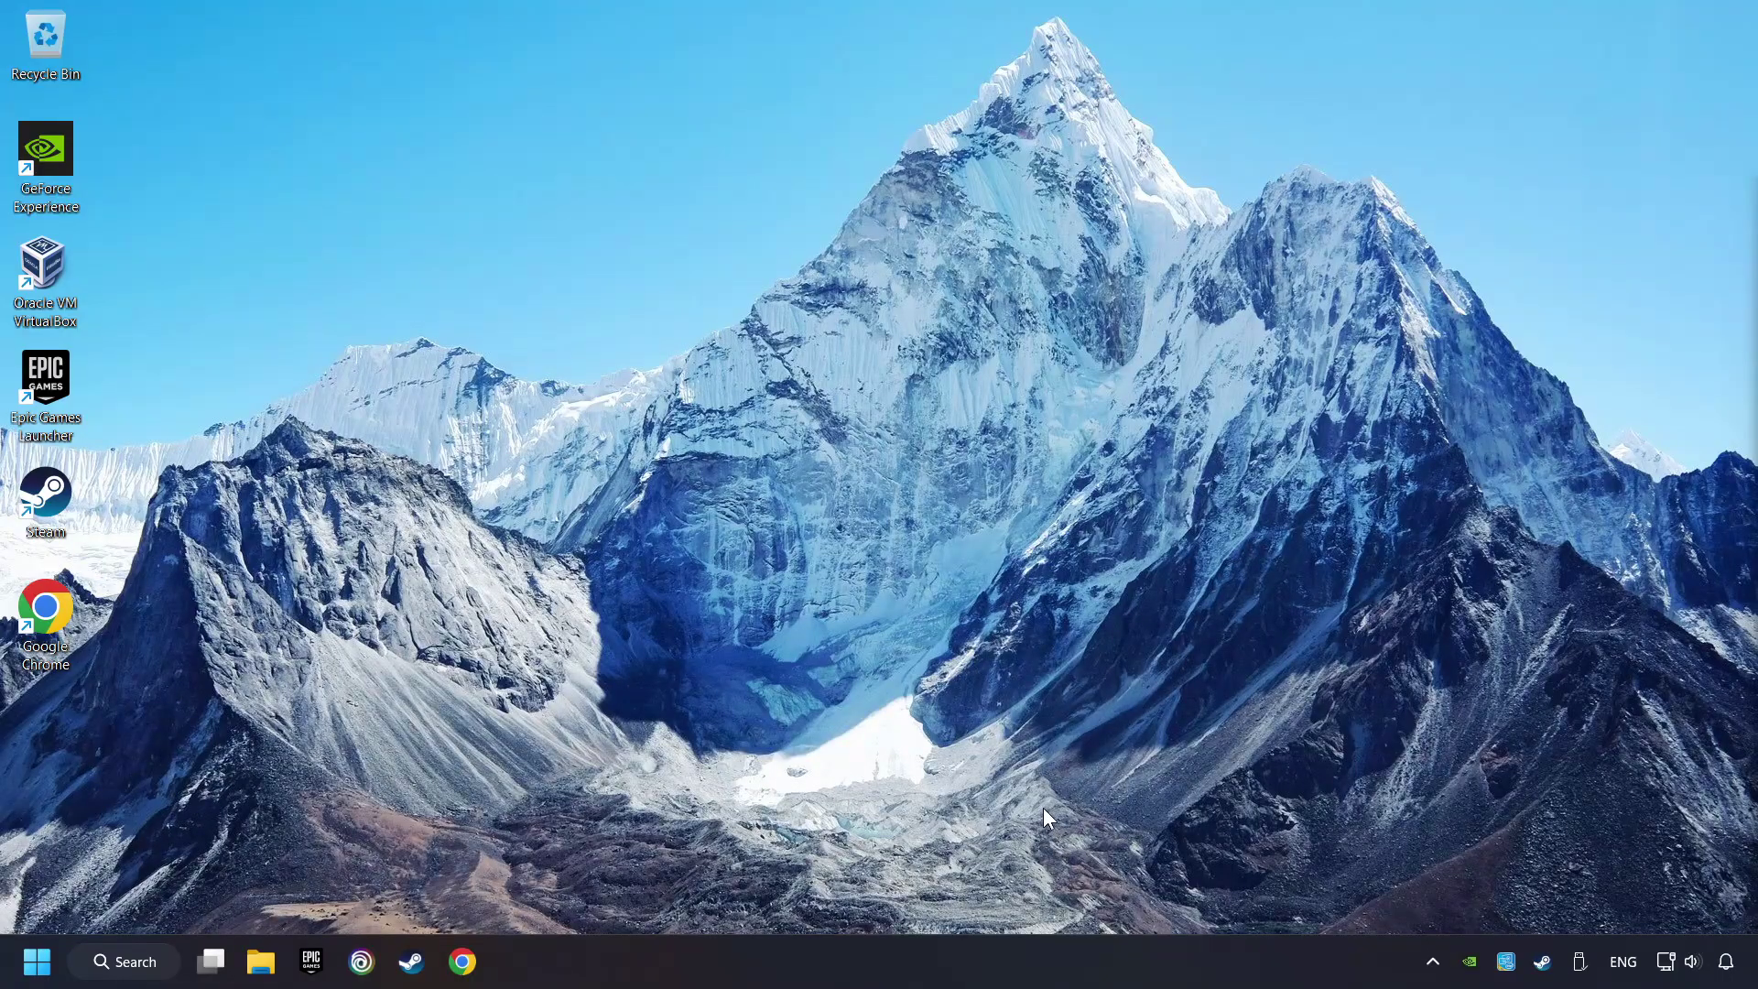
Run sfc /scannow in an administrator Command Prompt, then show the Start menu's power options.
click(119, 963)
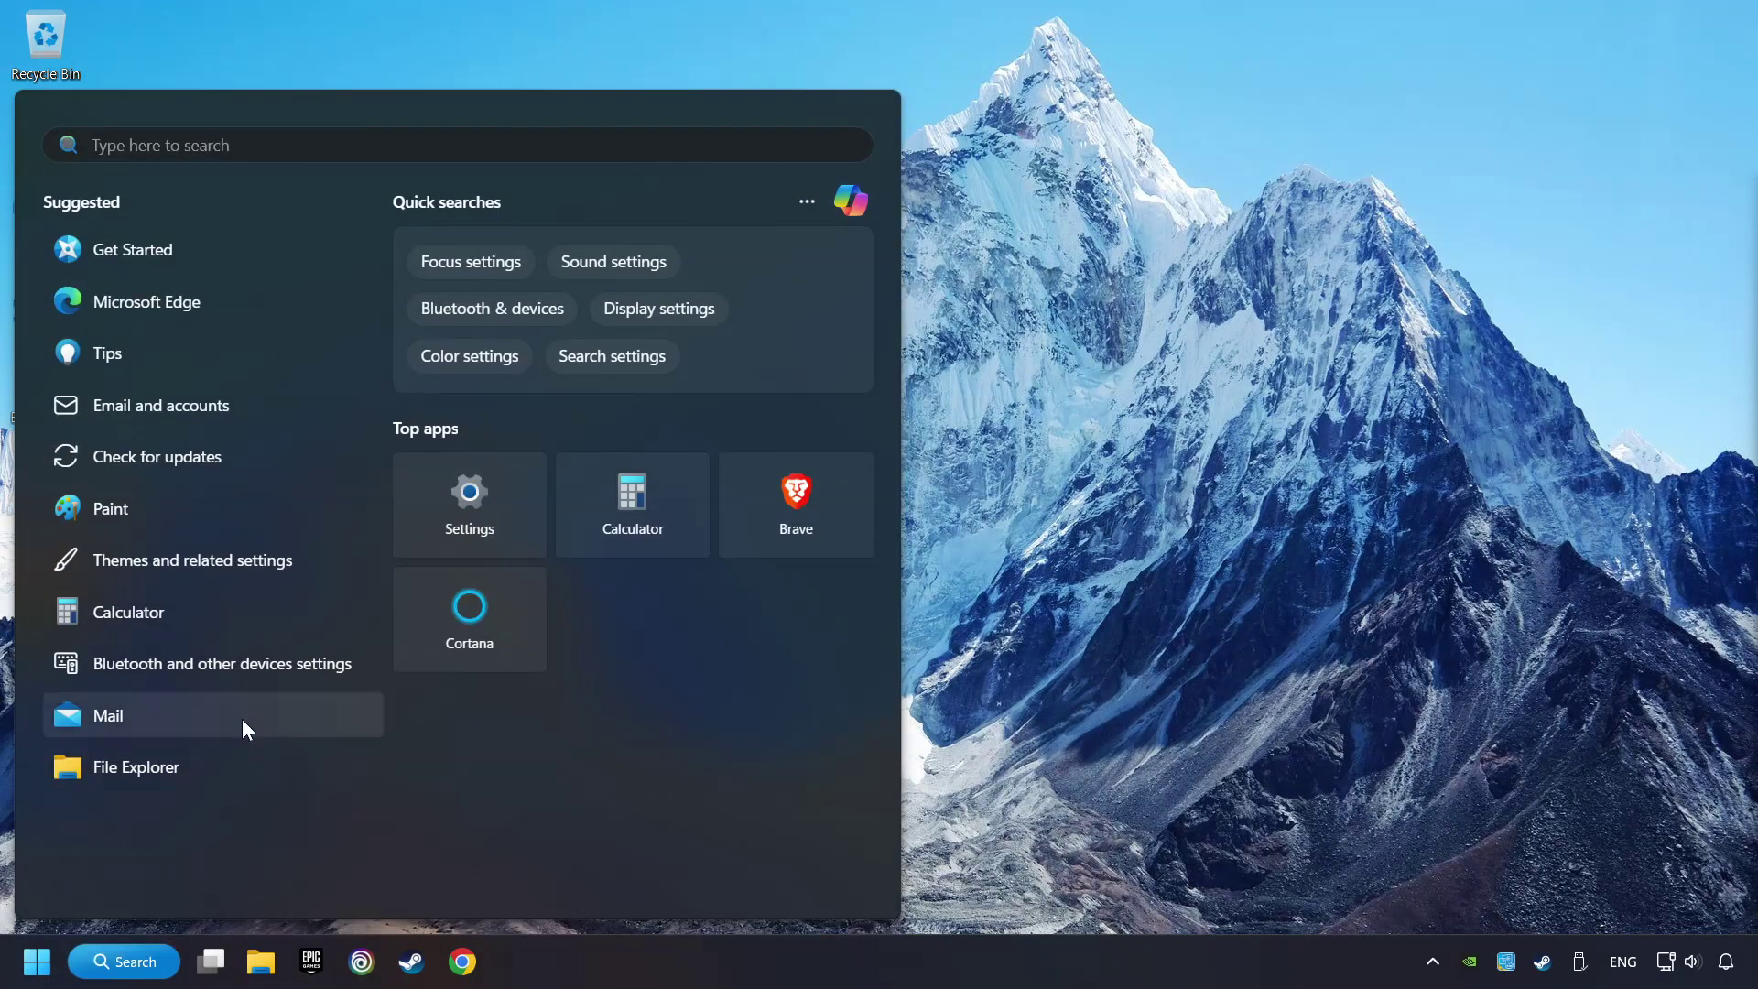
text(cmd)
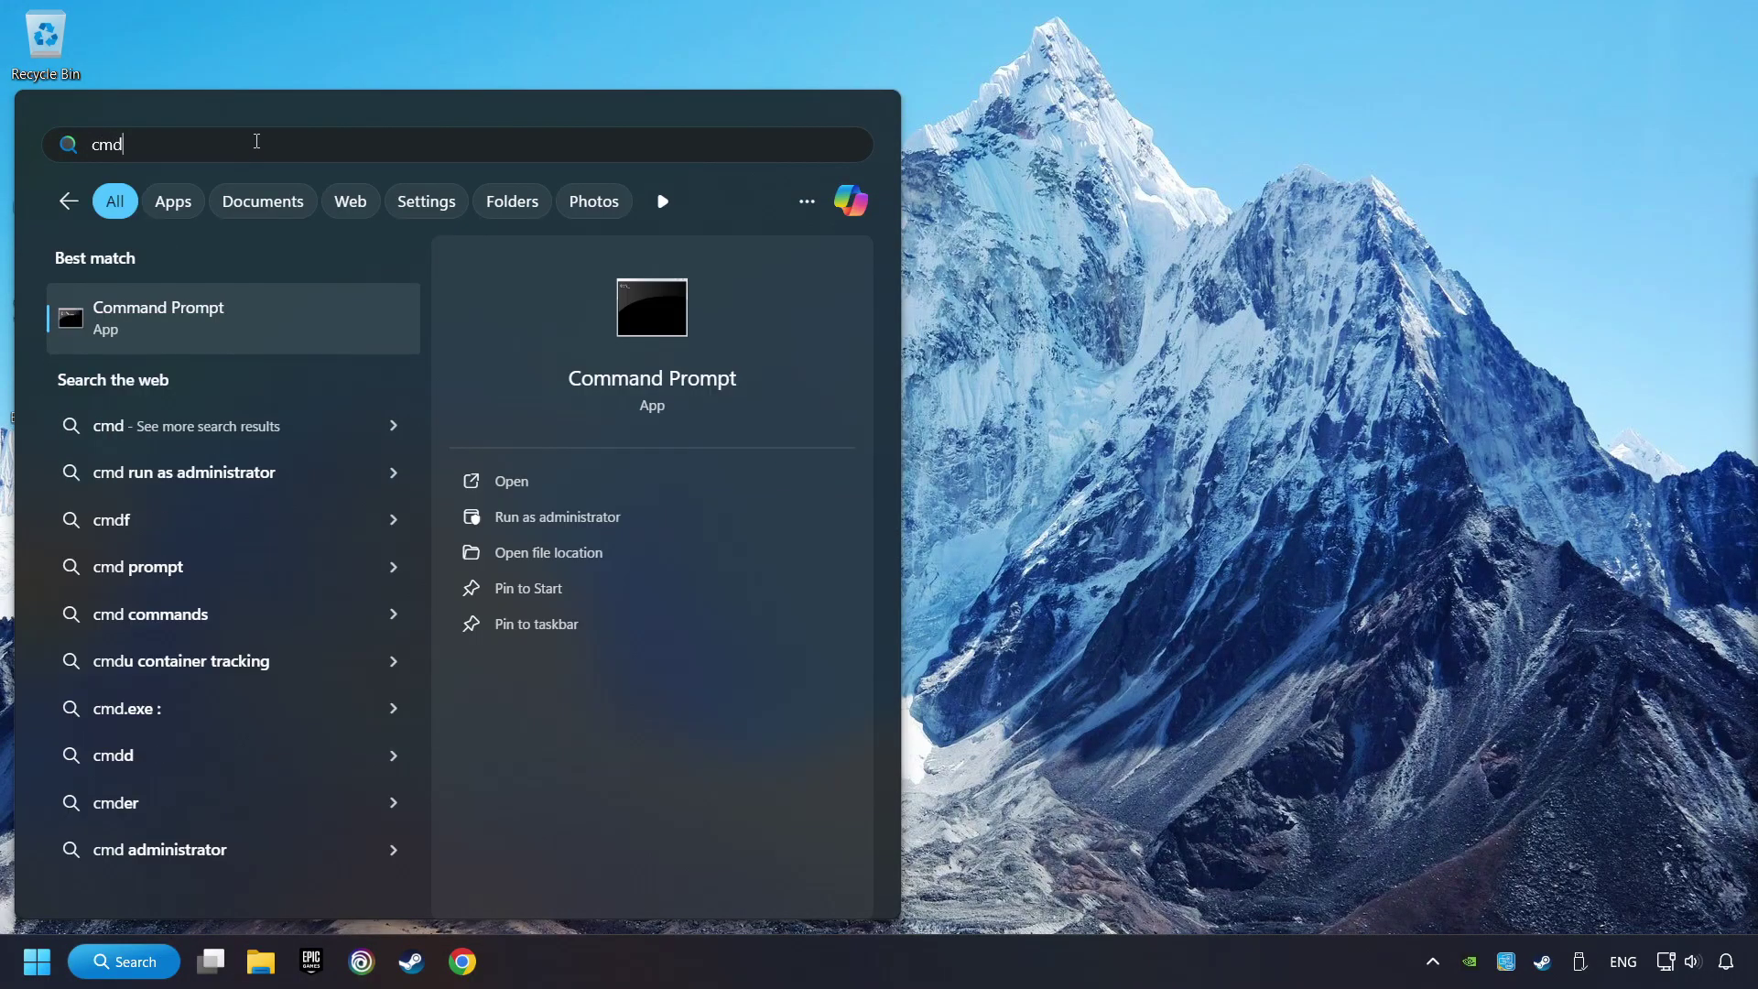
right_click(362, 316)
click(467, 344)
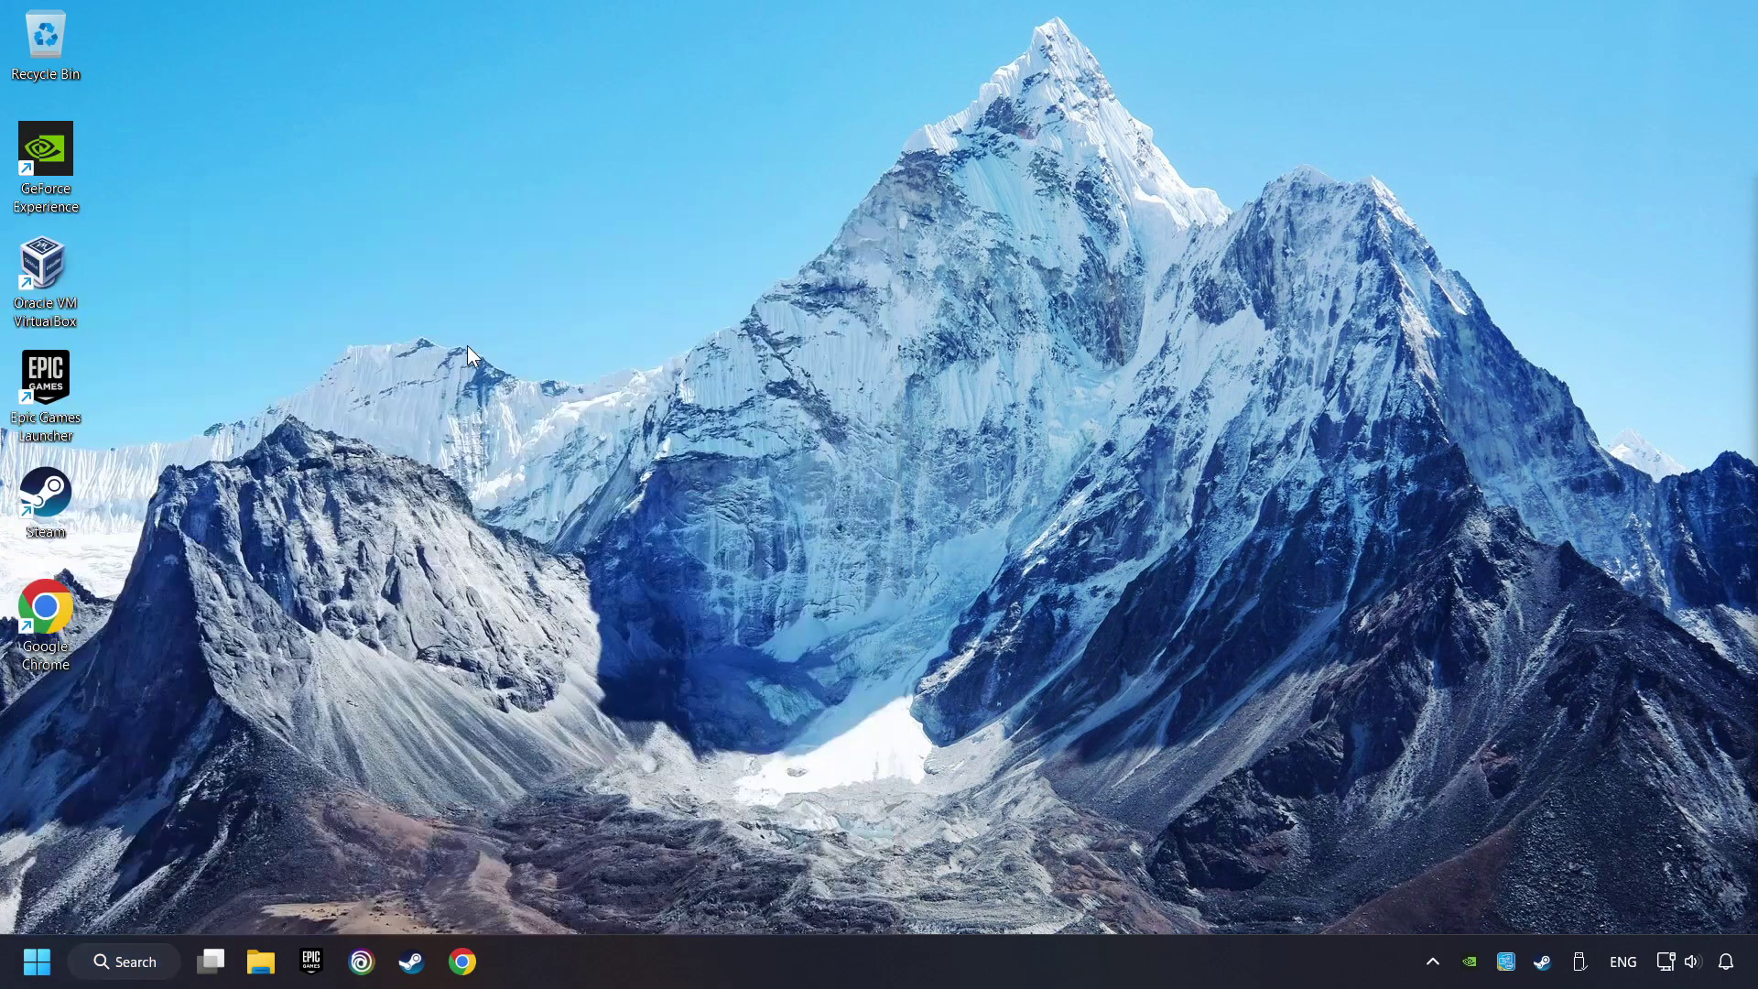
drag(460, 157, 663, 209)
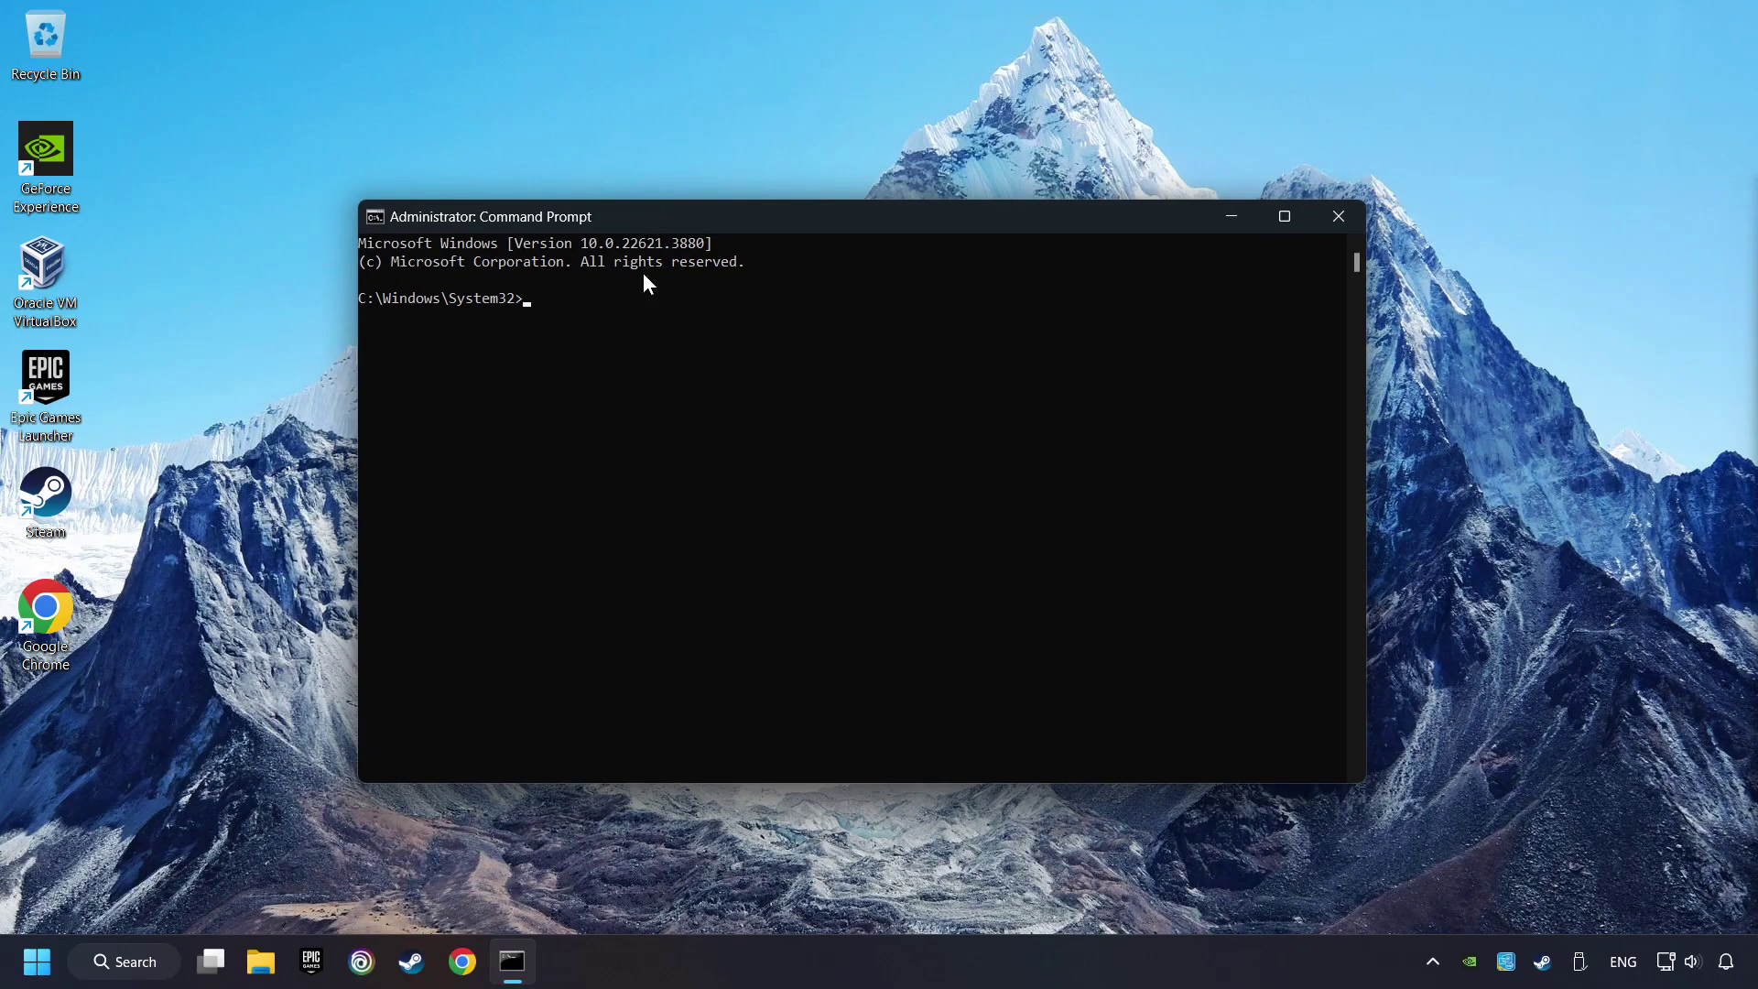
text(sfc /scannow)
key(Return)
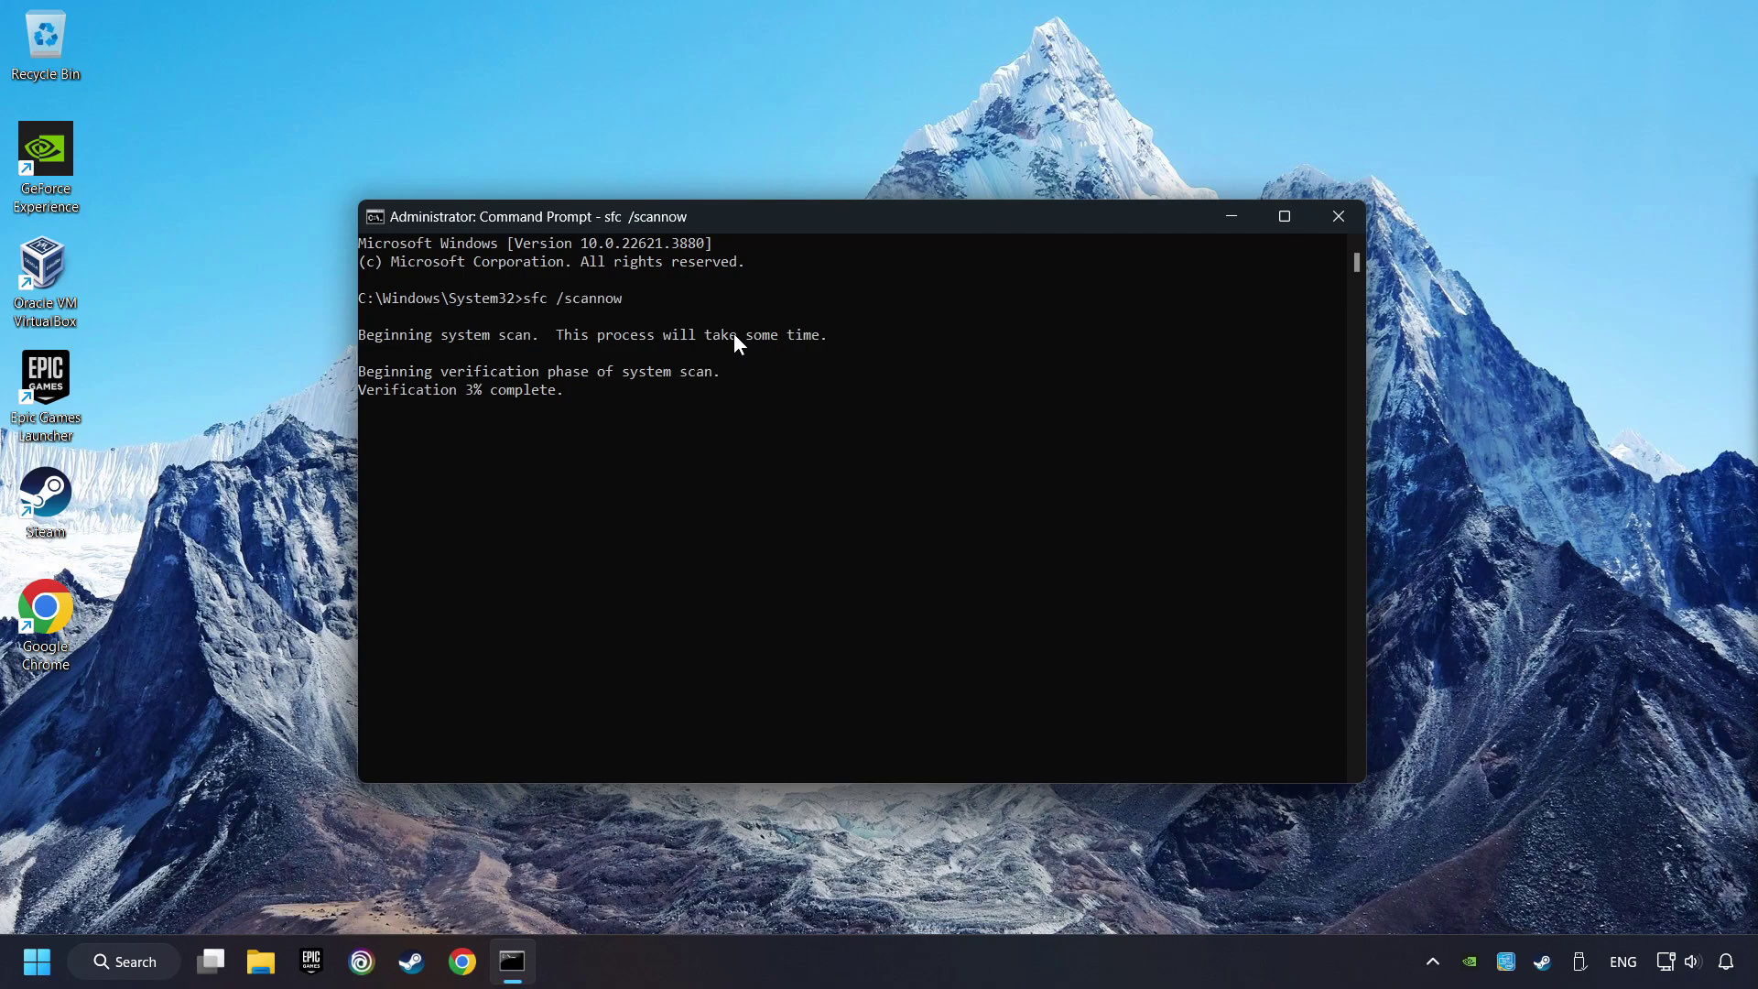
key(alt+F4)
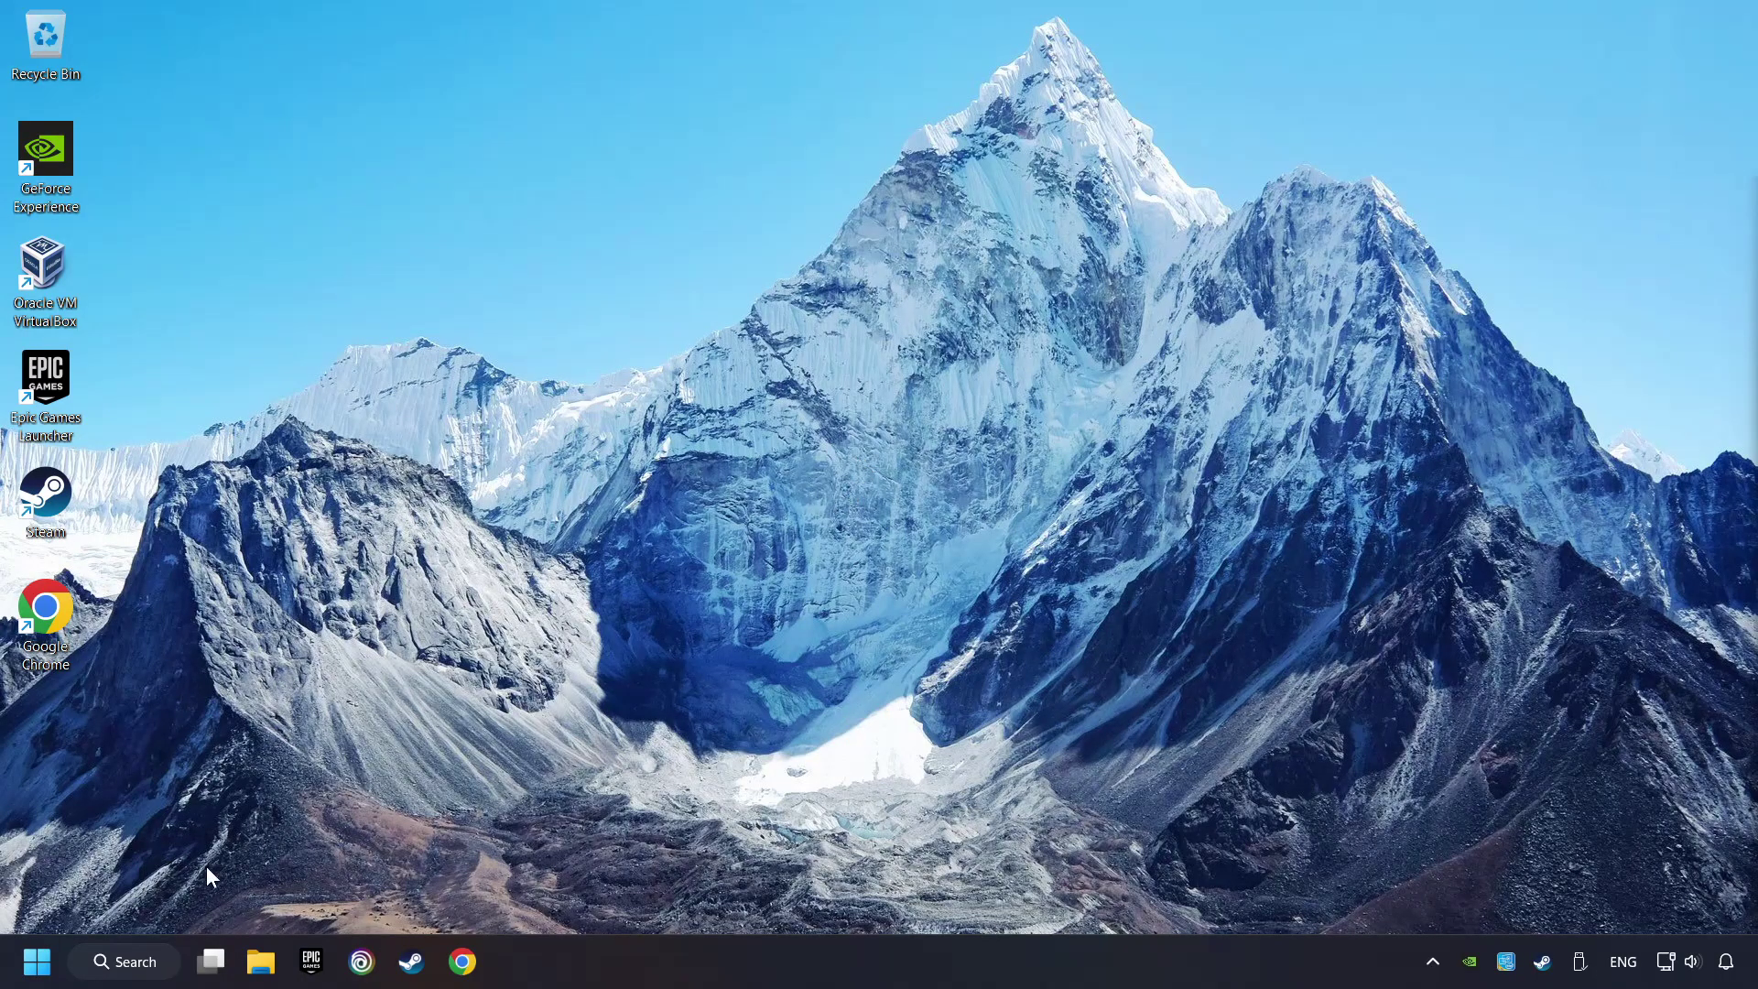
click(34, 948)
click(665, 884)
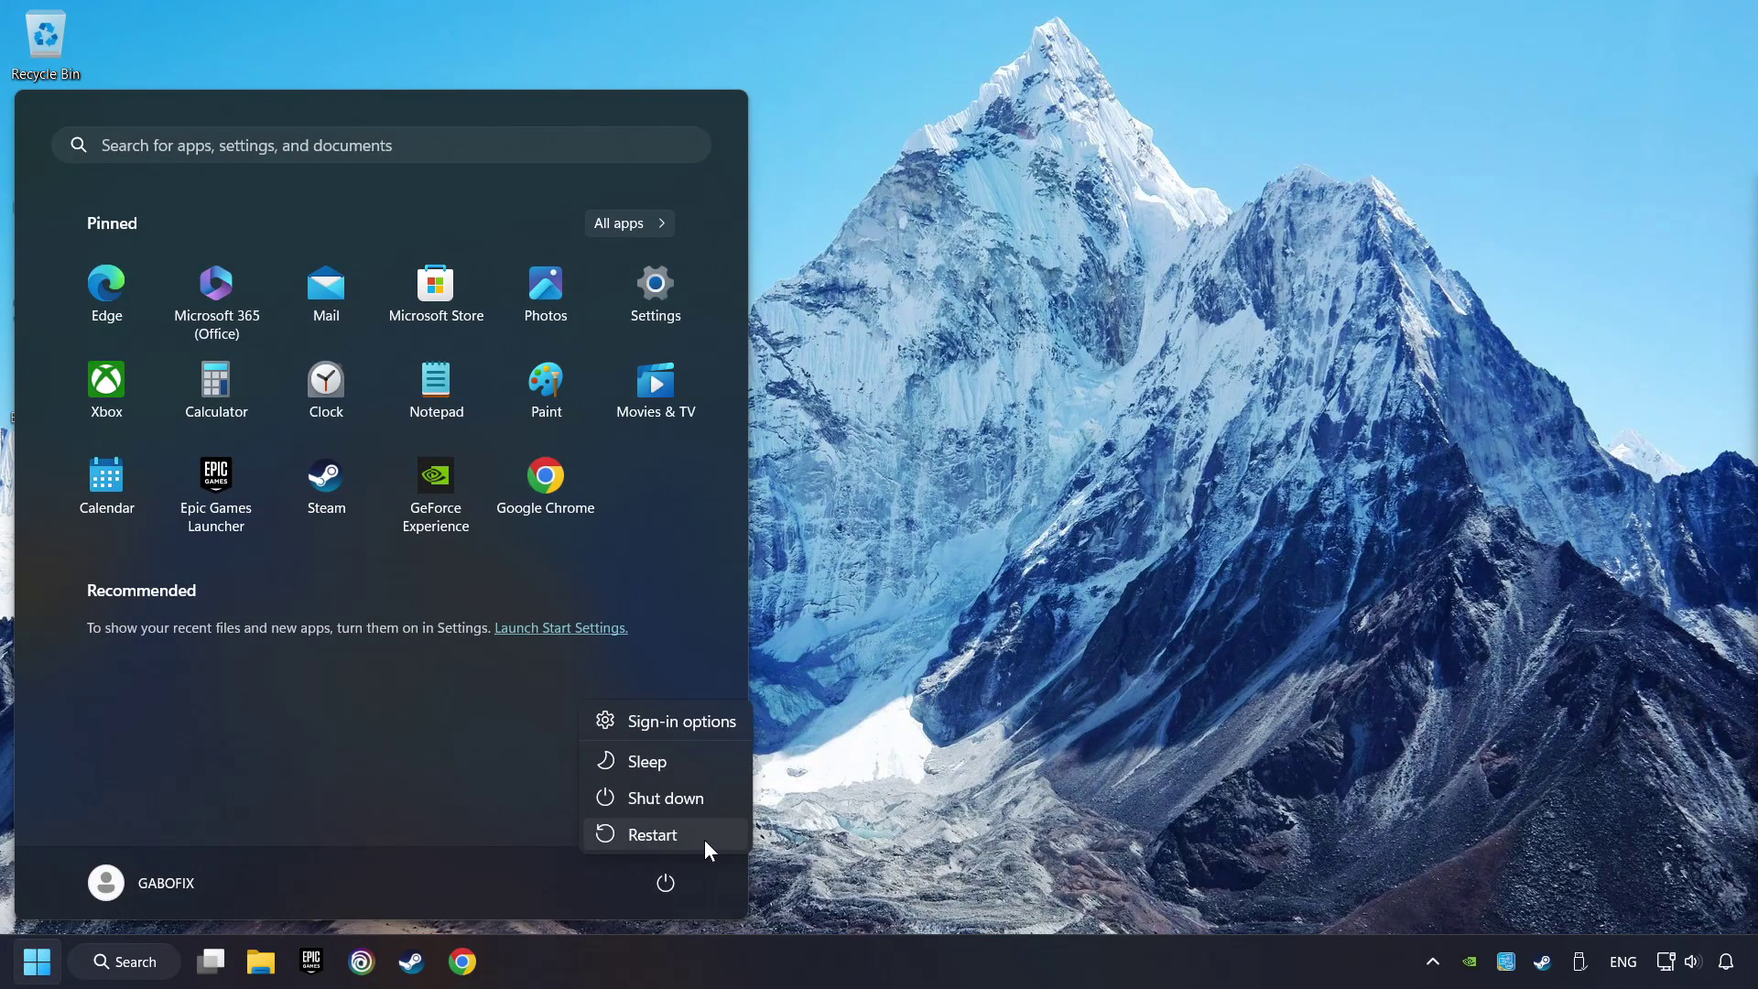